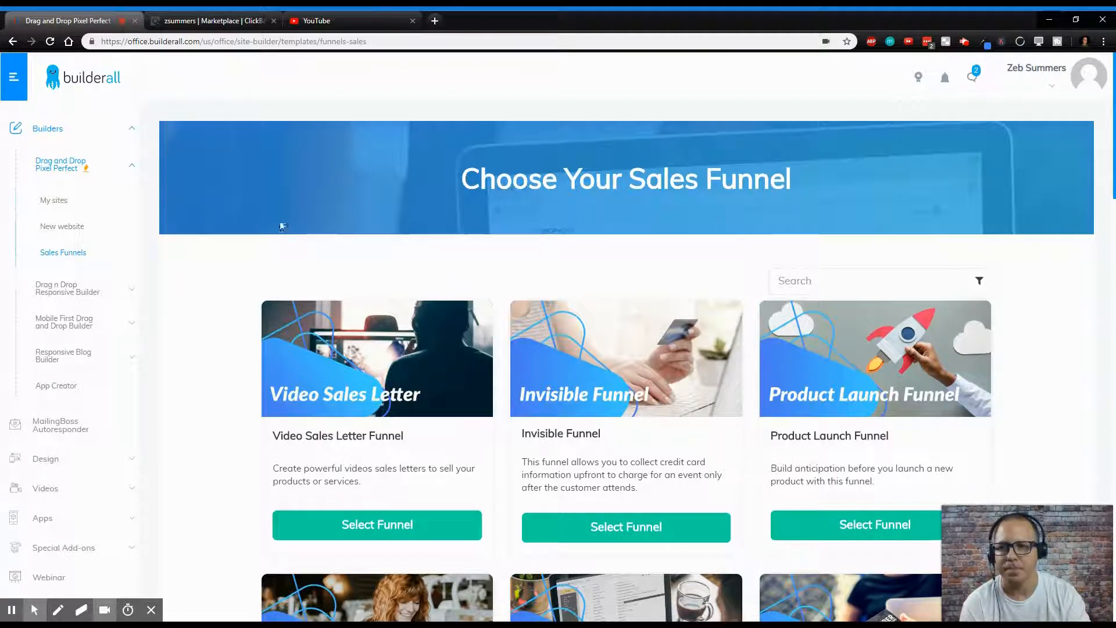
- Browse the ClickBank marketplace's Health & Fitness category sorted by popularity
click(209, 20)
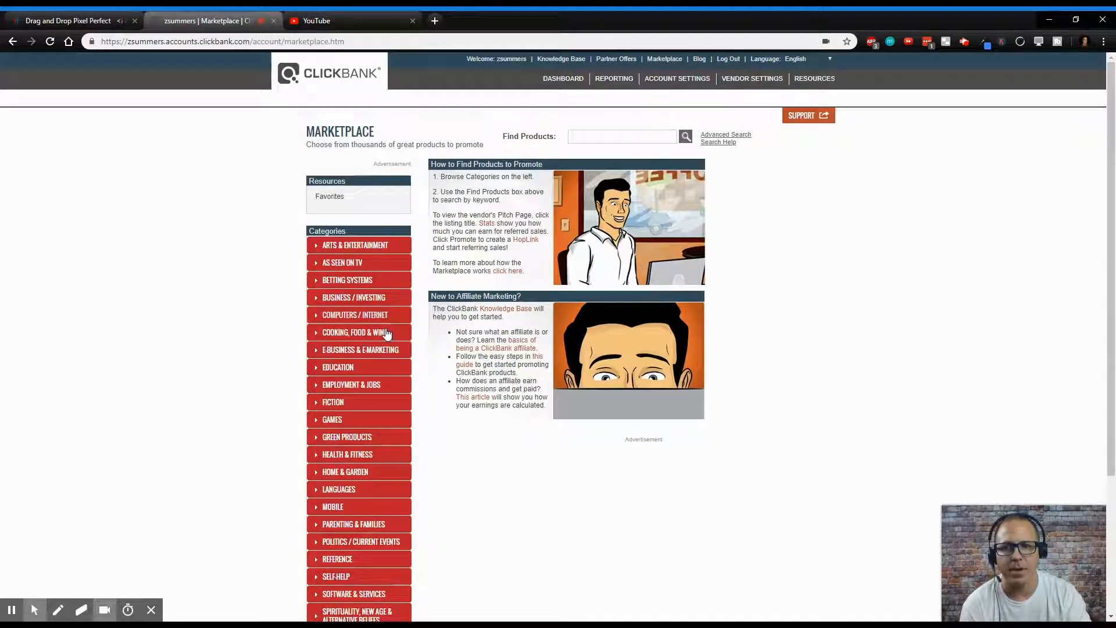
click(357, 457)
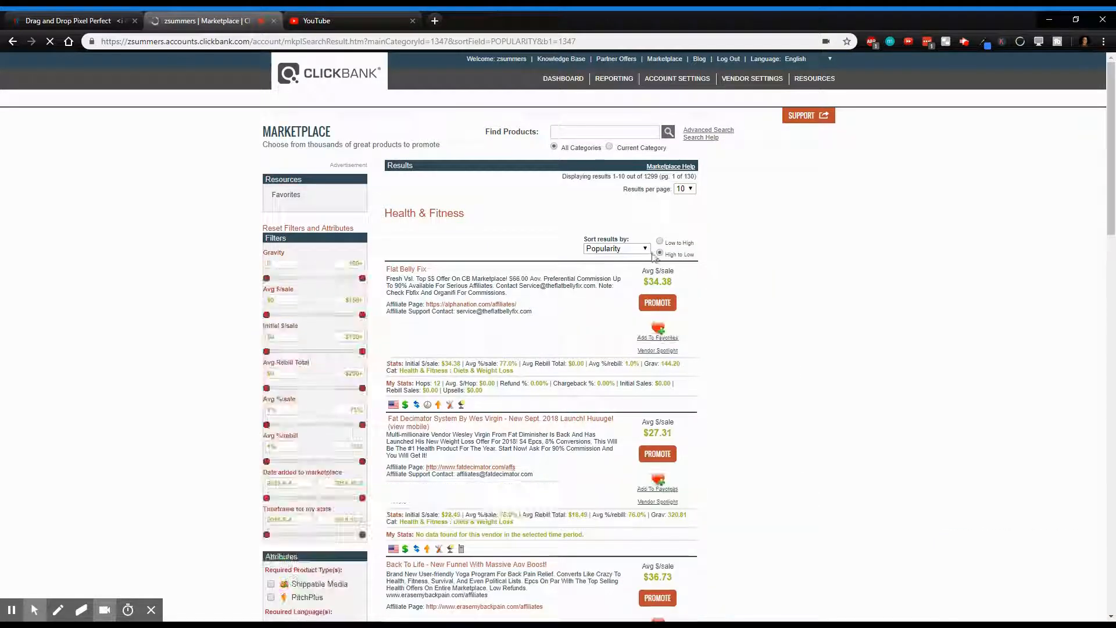
click(644, 250)
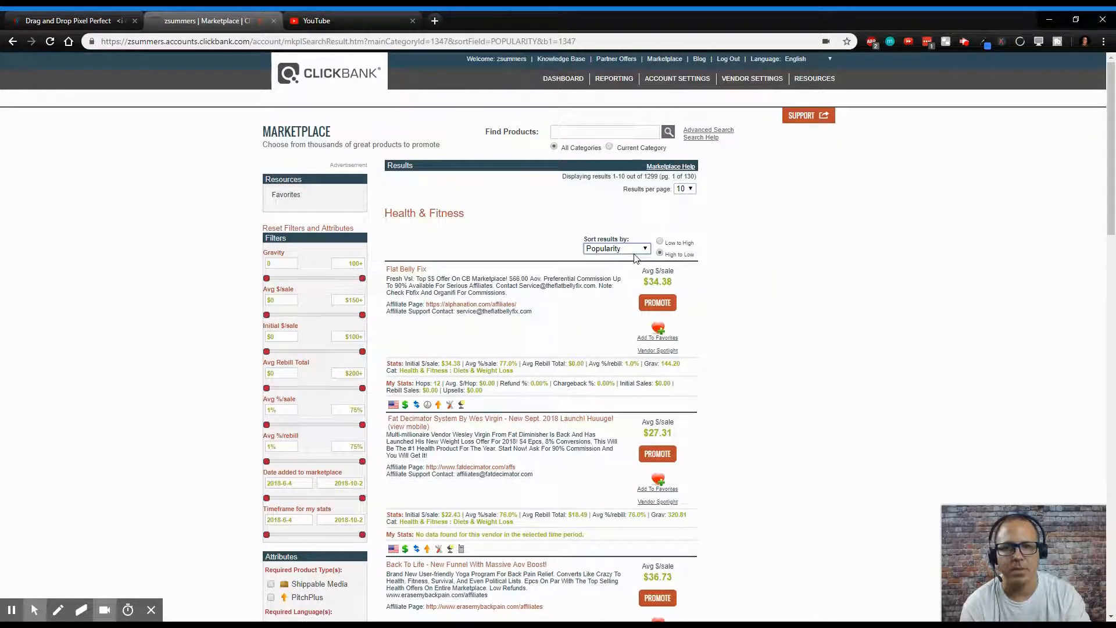
click(616, 320)
scroll(532, 372, down, 6)
scroll(602, 400, down, 2)
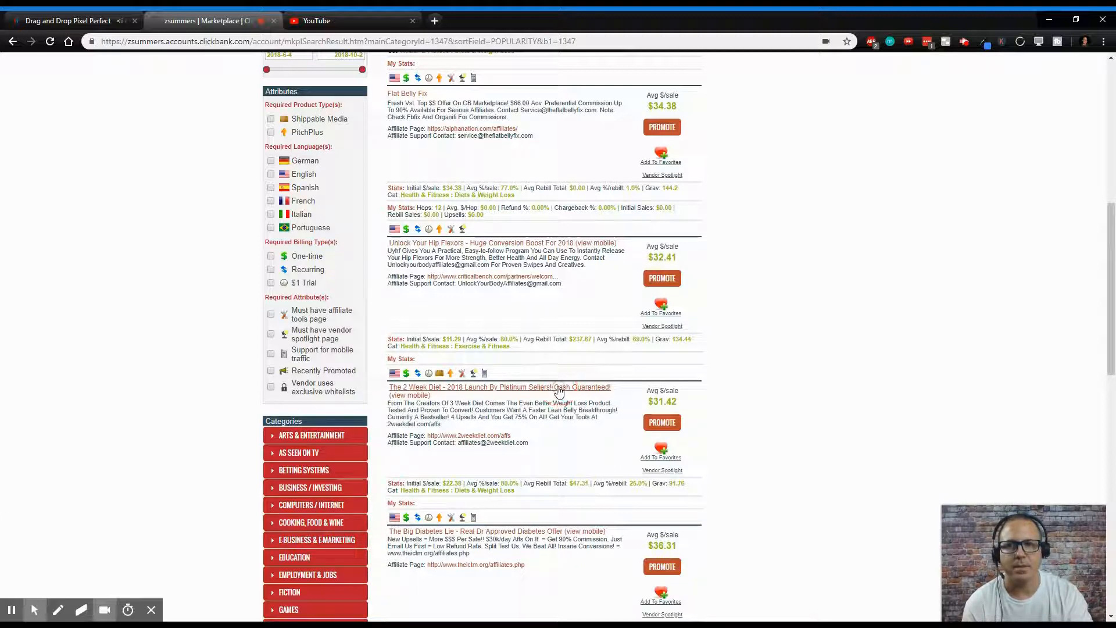
- Open and review The 2 Week Diet product's sales page
click(357, 22)
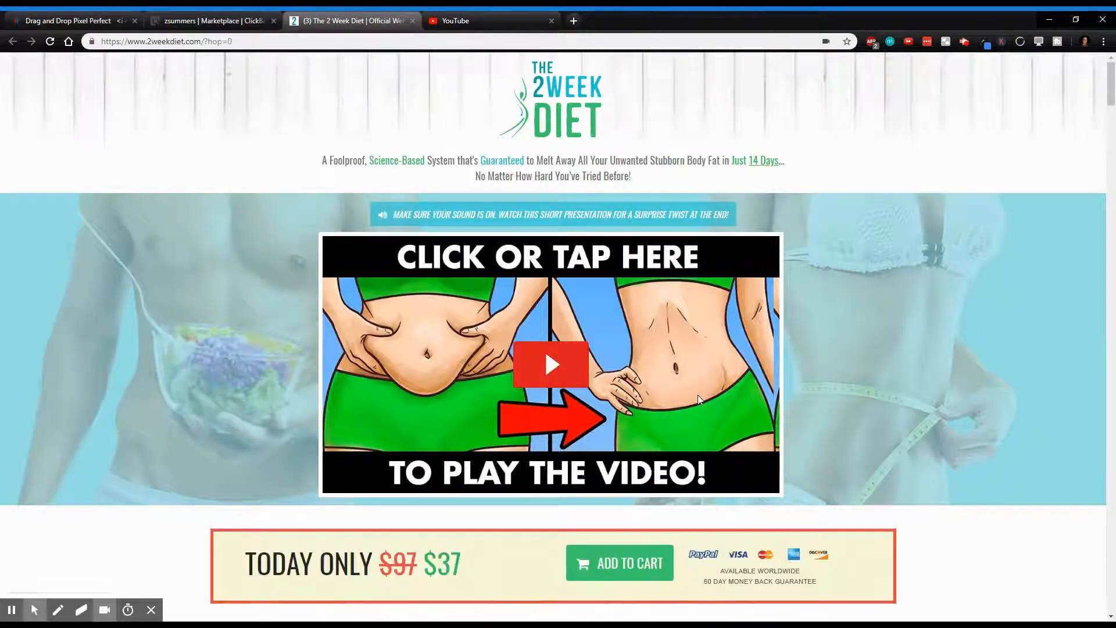
scroll(546, 348, down, 10)
scroll(416, 357, up, 2)
scroll(416, 355, down, 10)
scroll(417, 347, down, 5)
scroll(424, 335, up, 20)
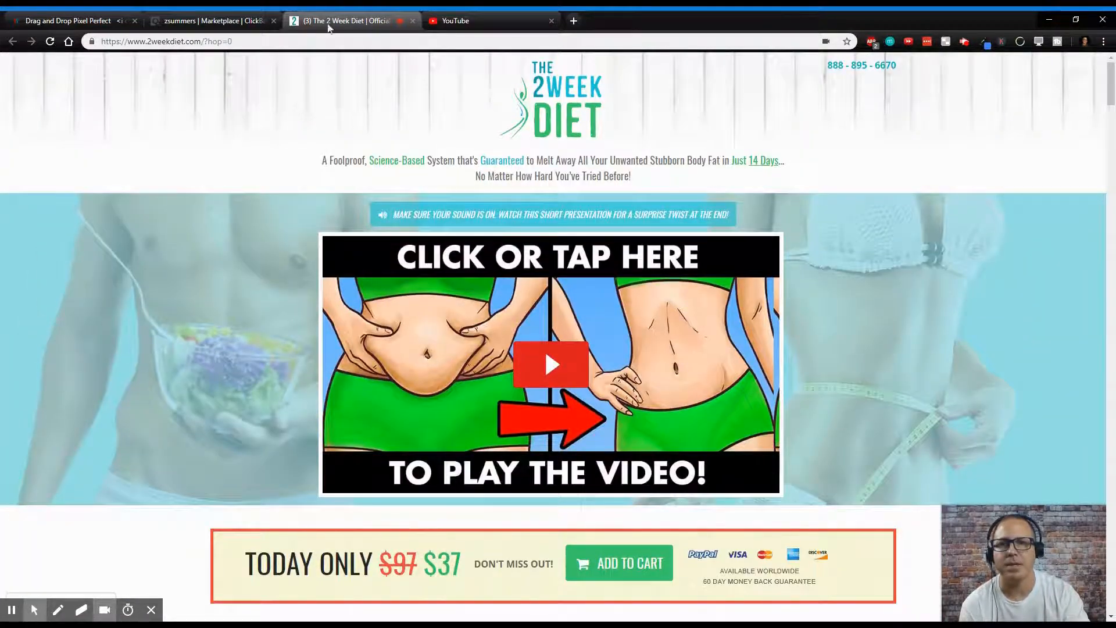
mouse_move(394, 35)
click(757, 156)
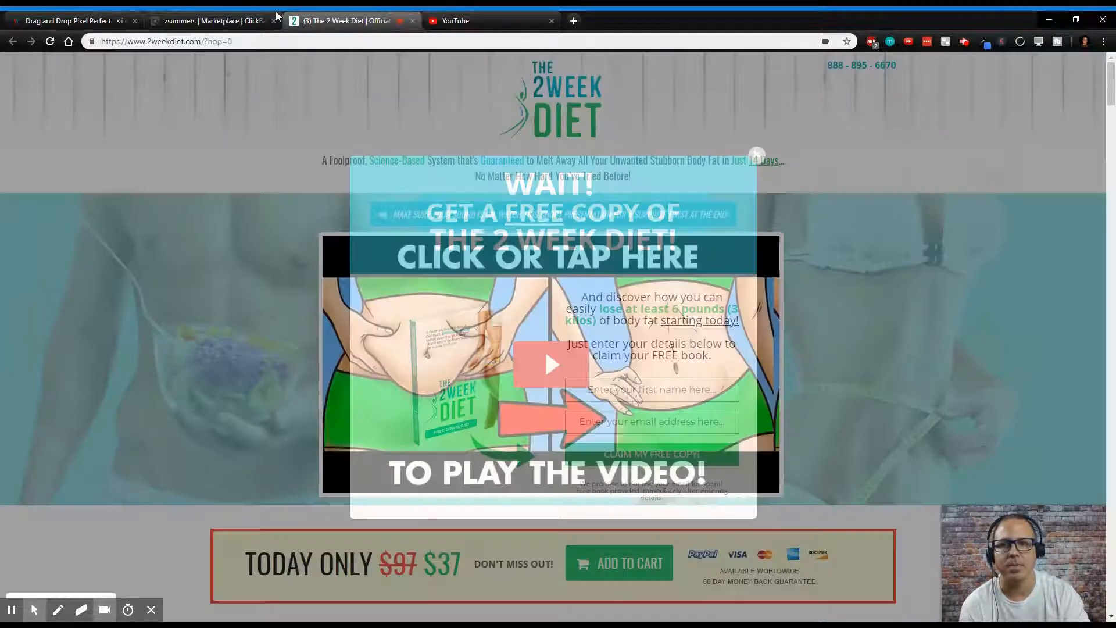
- Return to Builderall's sales funnel list and select the Squeeze Page Funnel
click(182, 22)
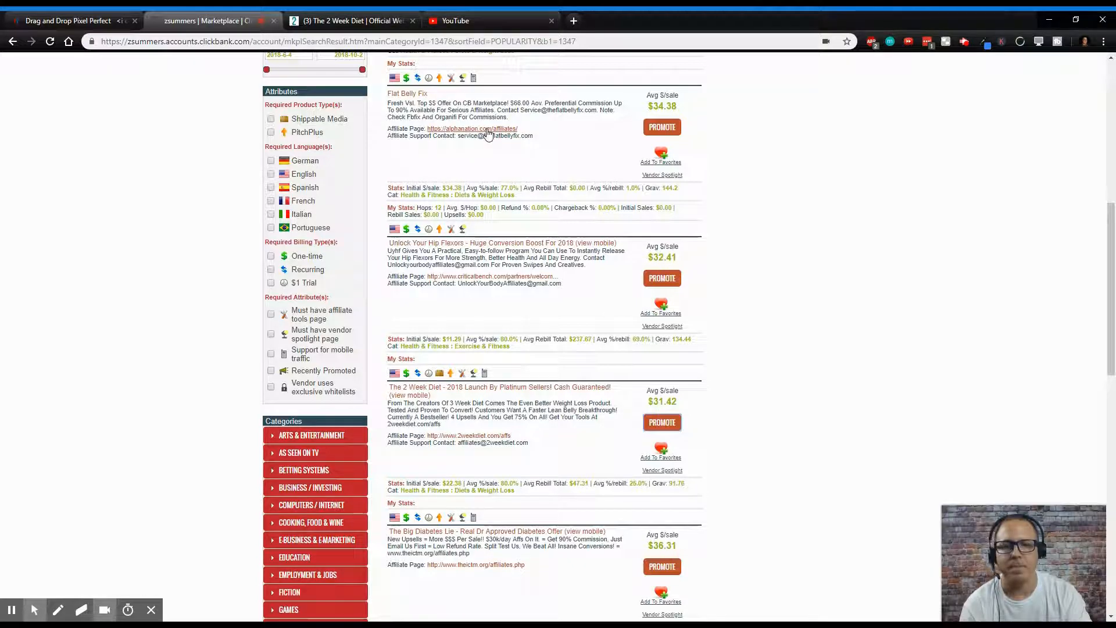
click(66, 25)
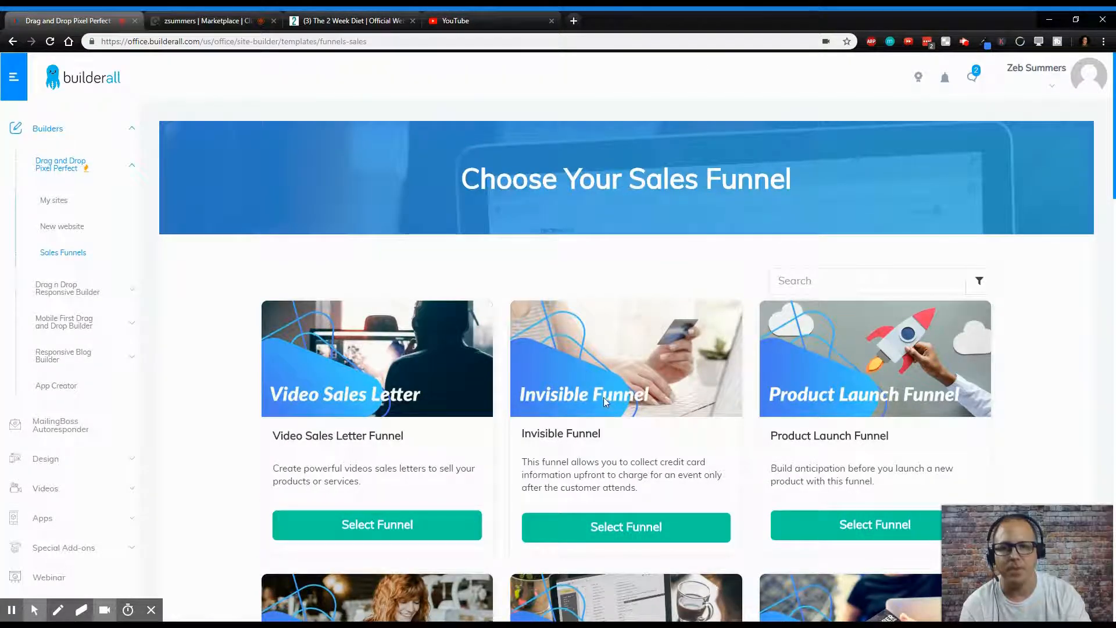
scroll(605, 398, down, 3)
scroll(603, 398, down, 9)
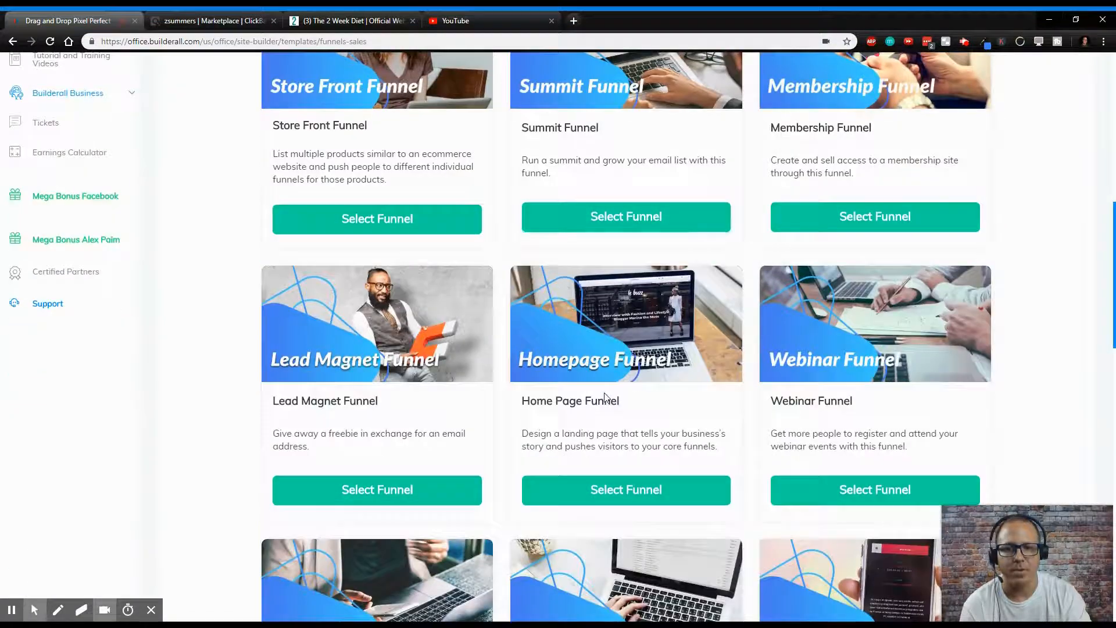
scroll(605, 398, down, 1)
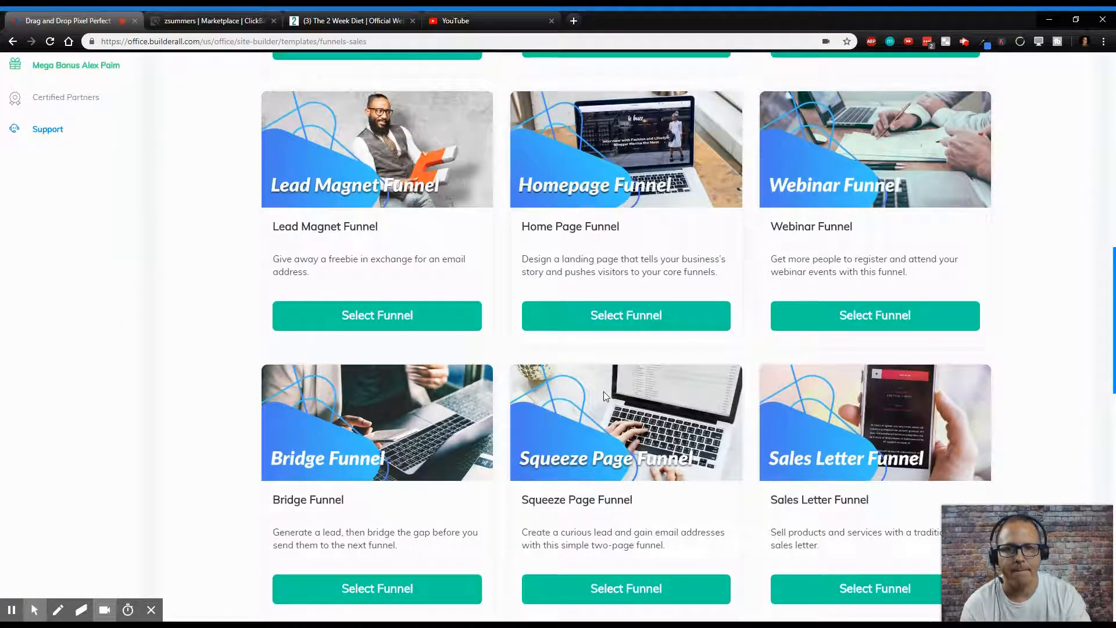
scroll(605, 398, down, 4)
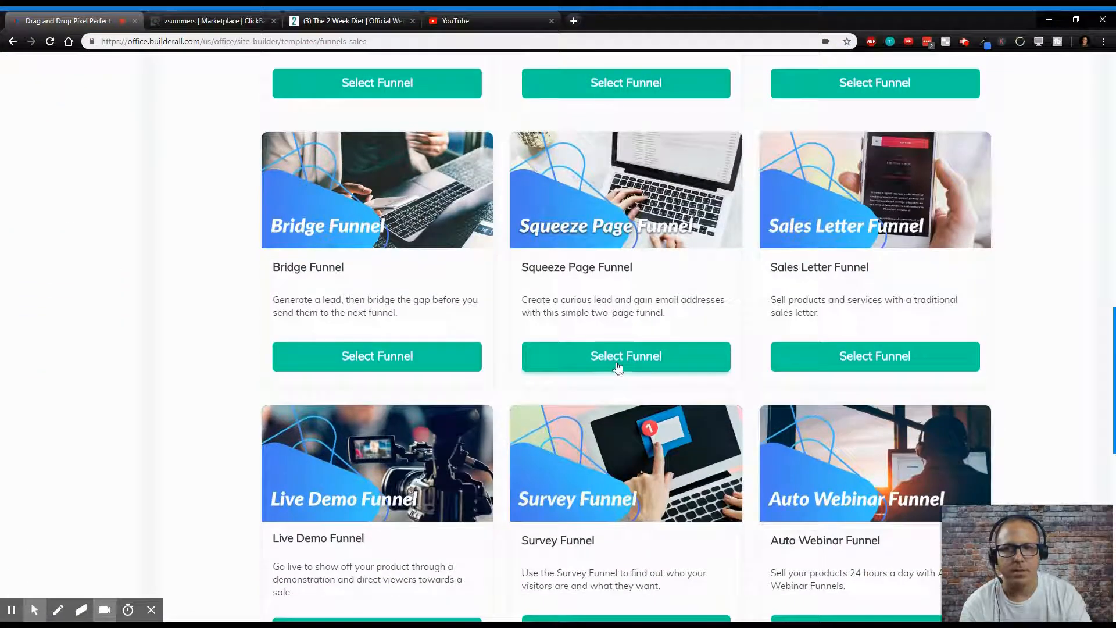
click(620, 363)
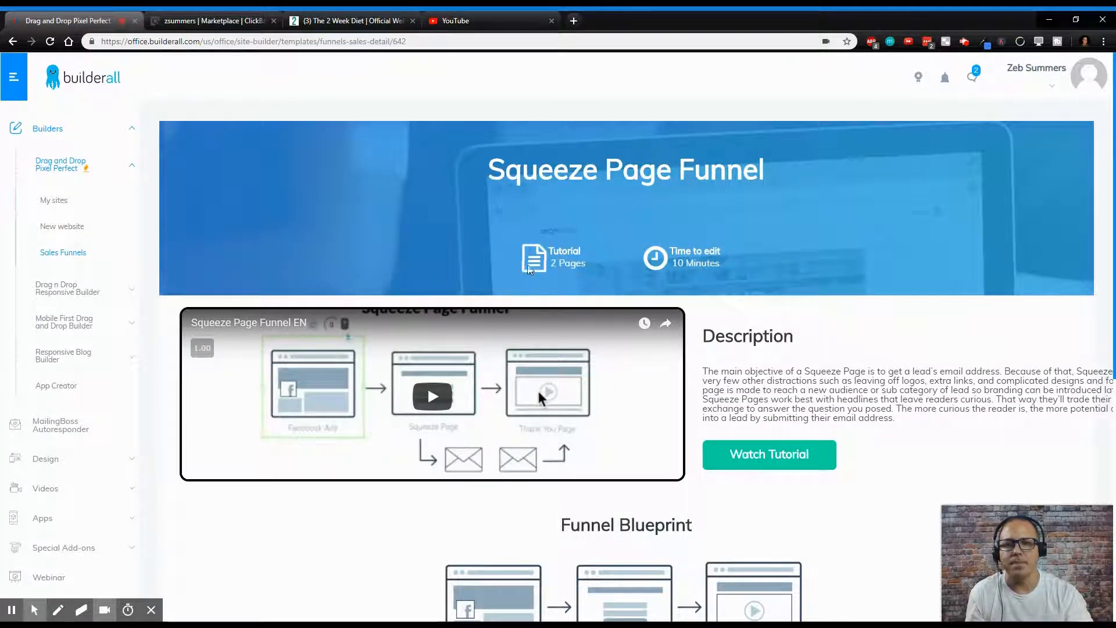
- Open the Squeeze Page Funnel template in the editor
scroll(490, 390, down, 5)
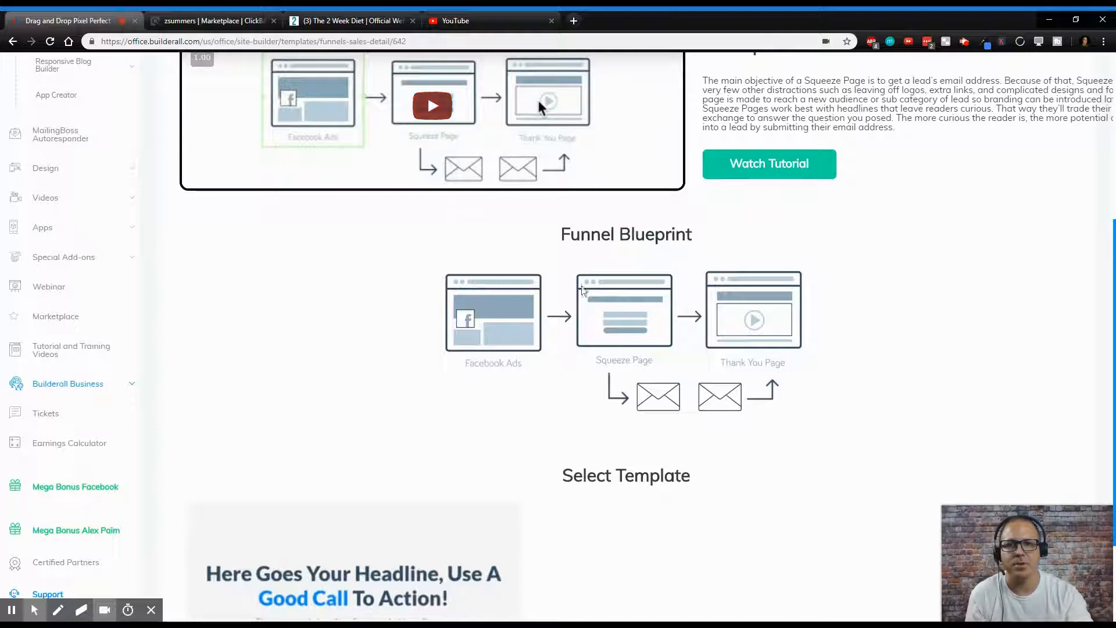
scroll(411, 487, down, 3)
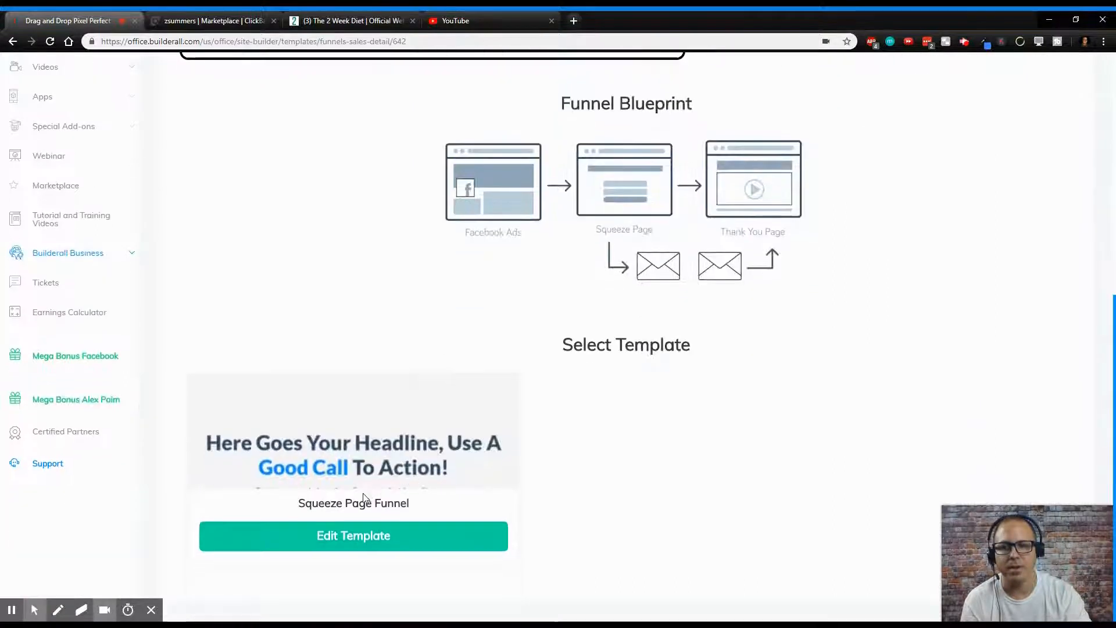
click(352, 544)
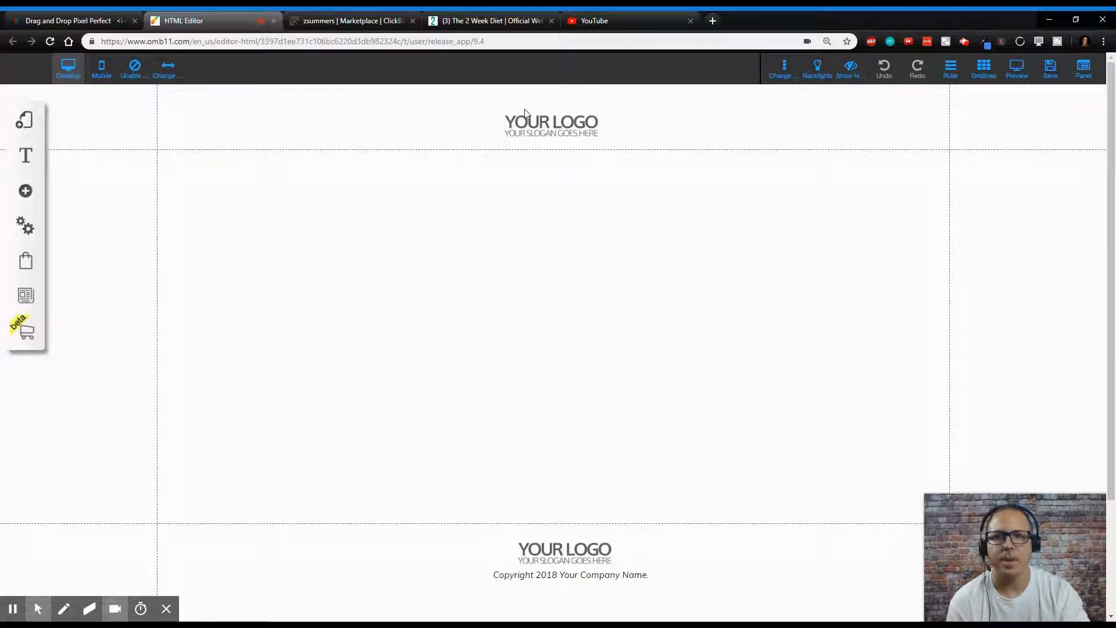
- Delete the header logo, the footer logo and the footer copyright line
click(576, 125)
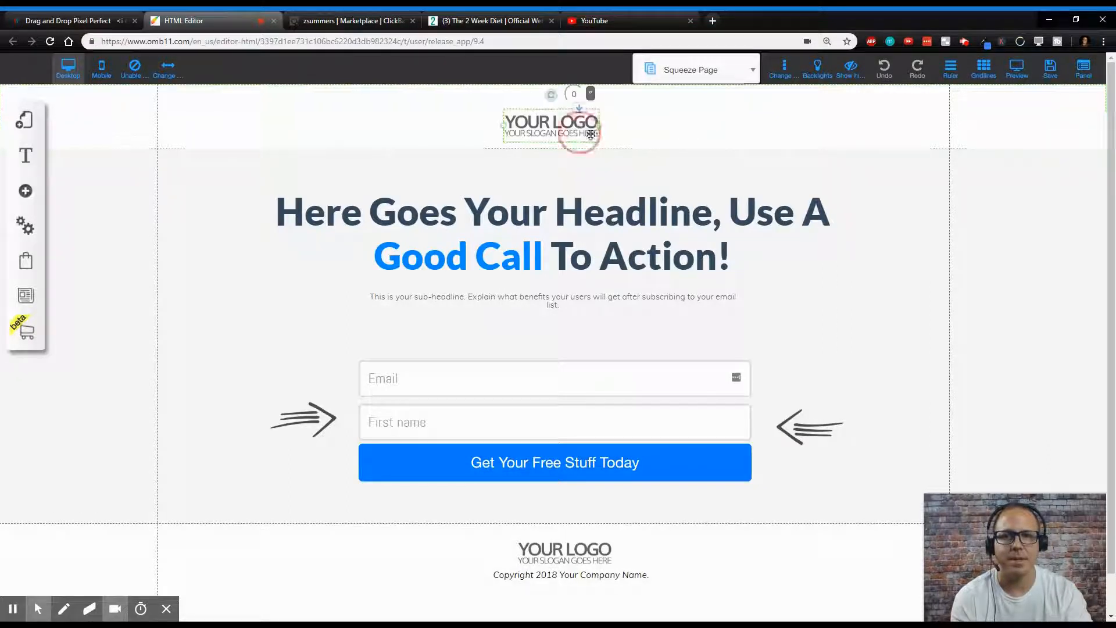
key(Delete)
click(573, 560)
key(Delete)
click(573, 575)
key(Delete)
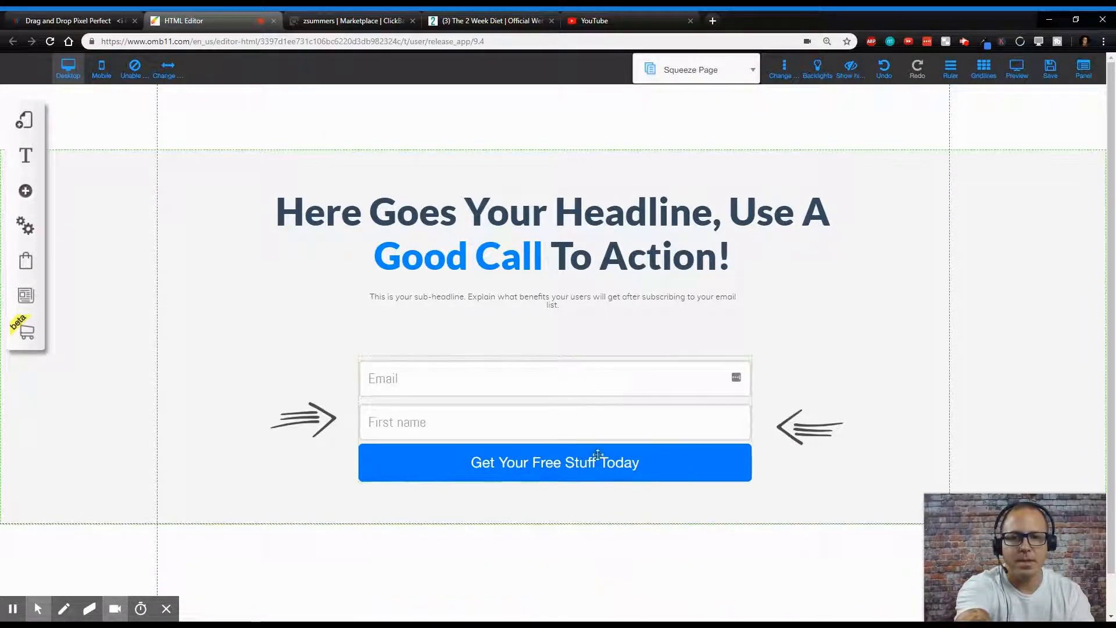
- Move the sub-headline down above the form and change it to 'Enter your name and email for the information...'
drag(558, 313, 557, 343)
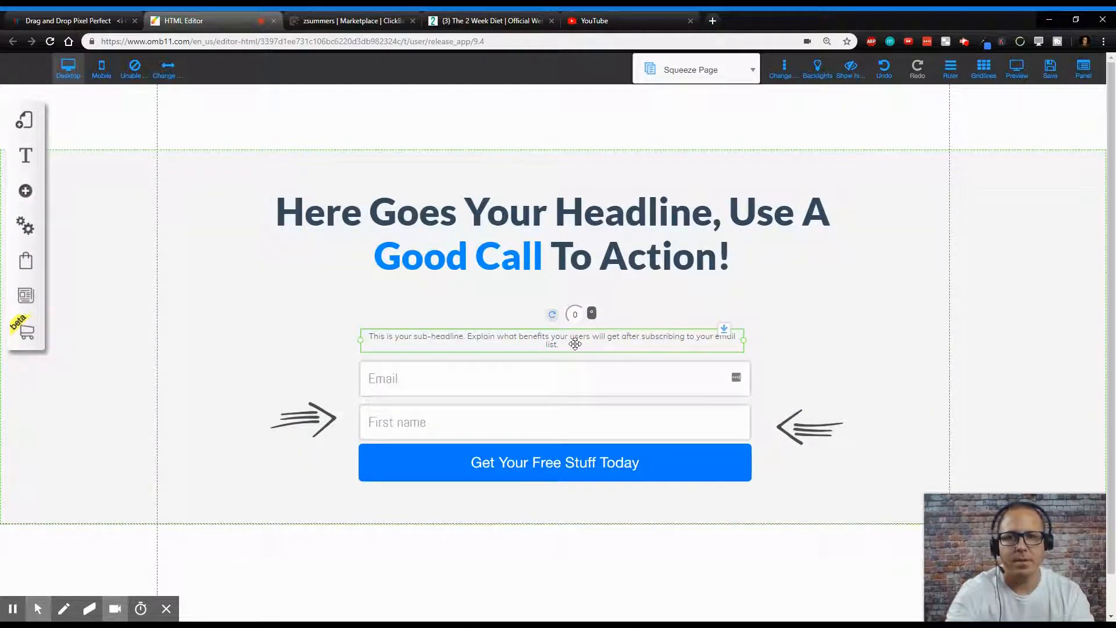
double_click(576, 345)
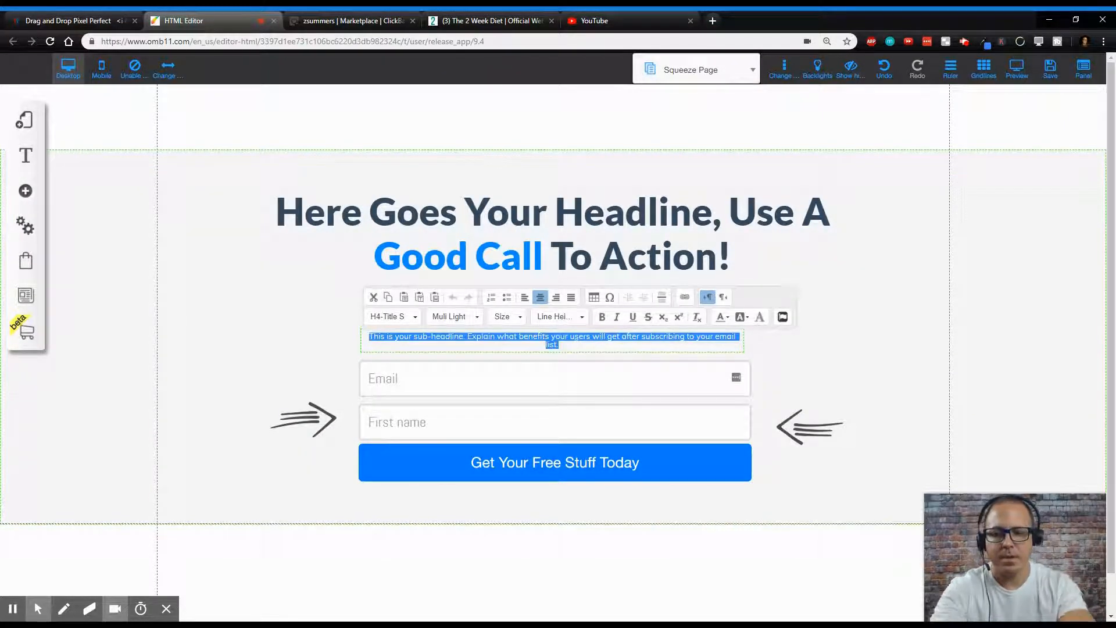
text(Enter your name and email for)
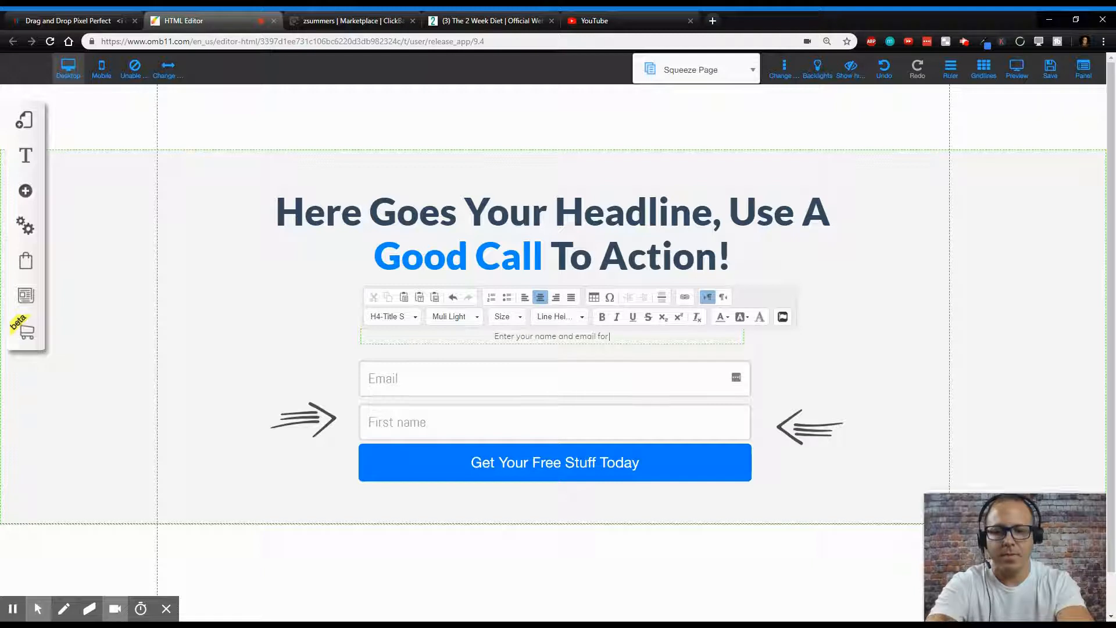
text( the infor)
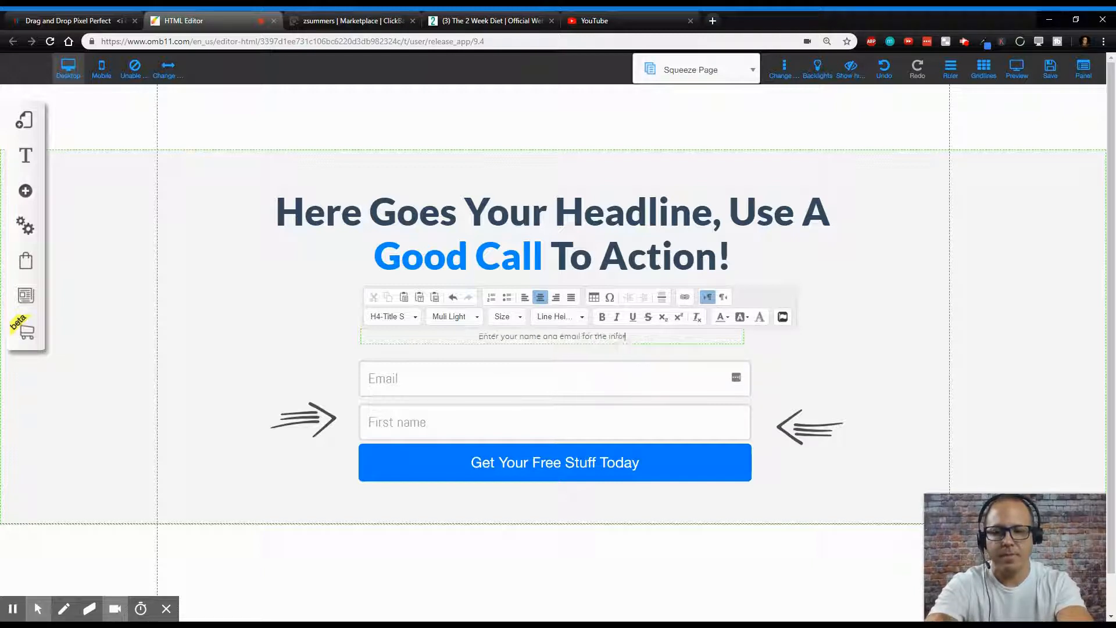
text(mation)
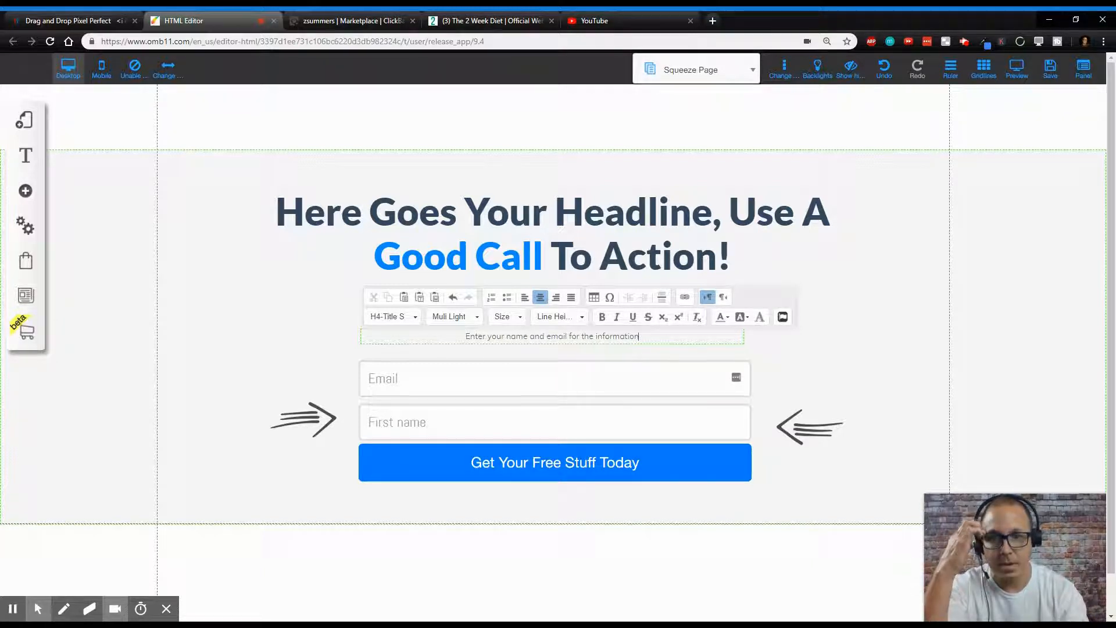
text(...)
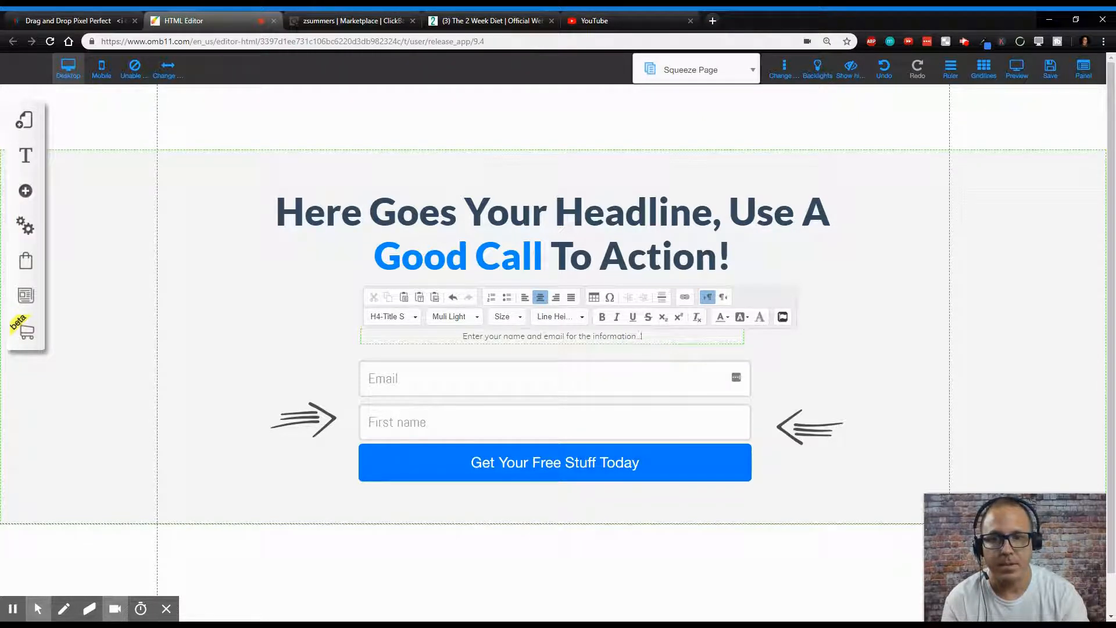
- Set the sub-headline's font size to 19
drag(642, 336, 416, 337)
click(505, 316)
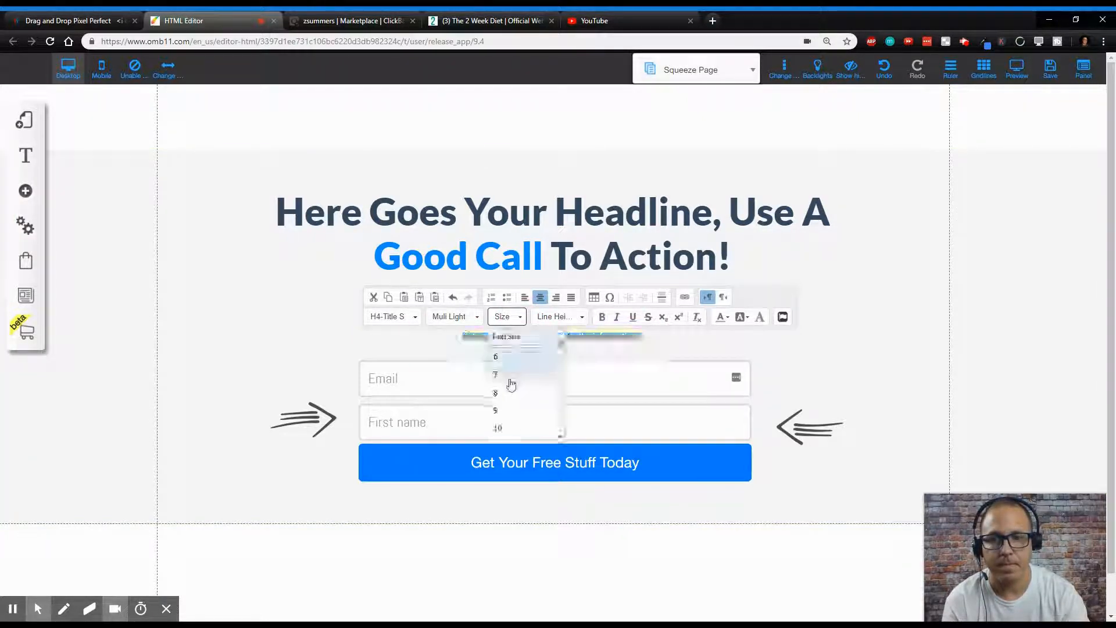
scroll(508, 391, down, 4)
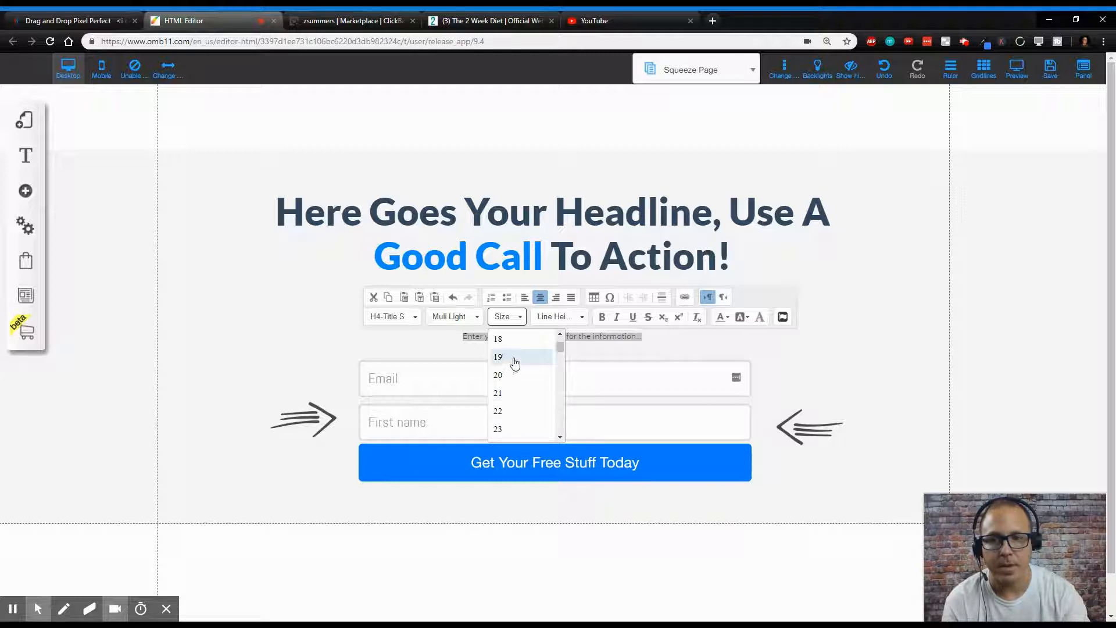
click(512, 359)
click(889, 372)
click(576, 338)
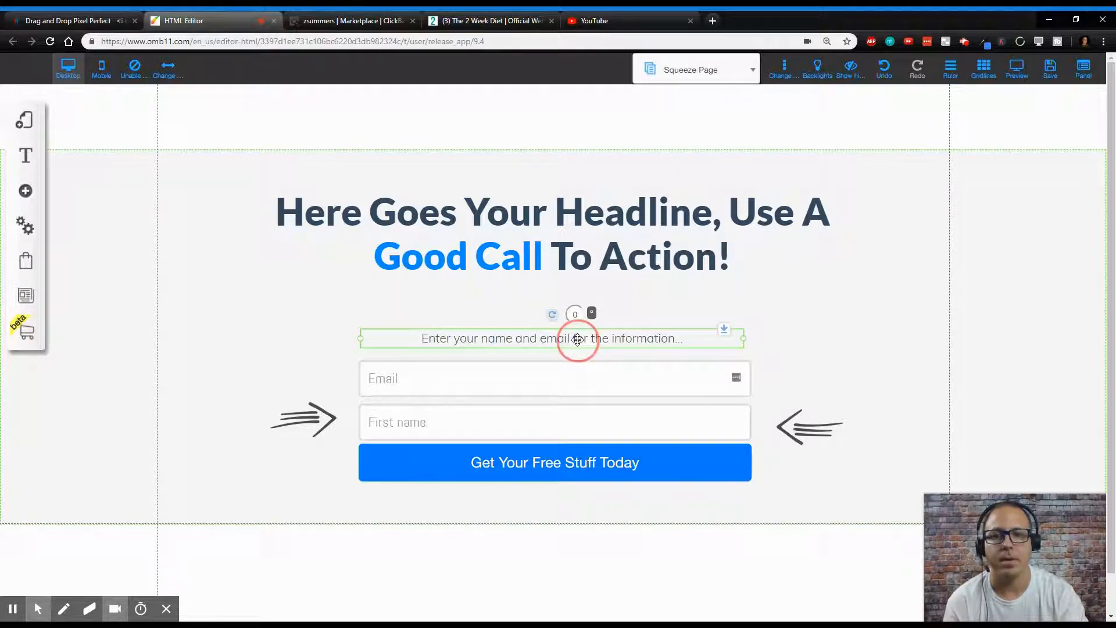
- Replace the headline text with 'Loose Up To 20 Pounds in 2 Weeks With This Revolutionary Diet!'
click(613, 269)
click(734, 256)
drag(733, 256, 225, 210)
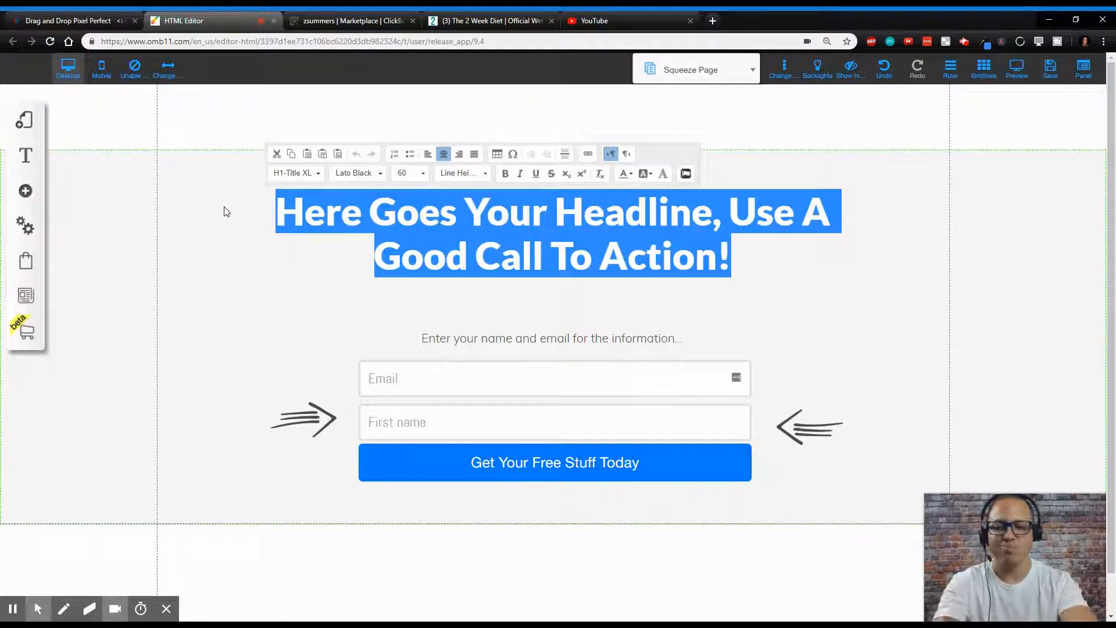
text(Loo)
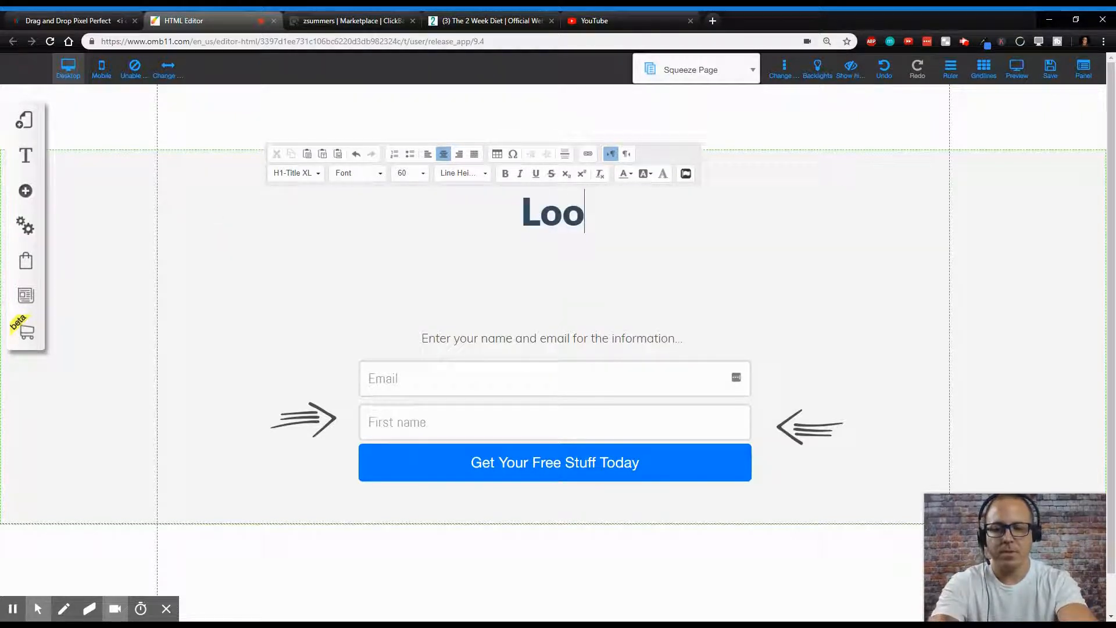
text(se )
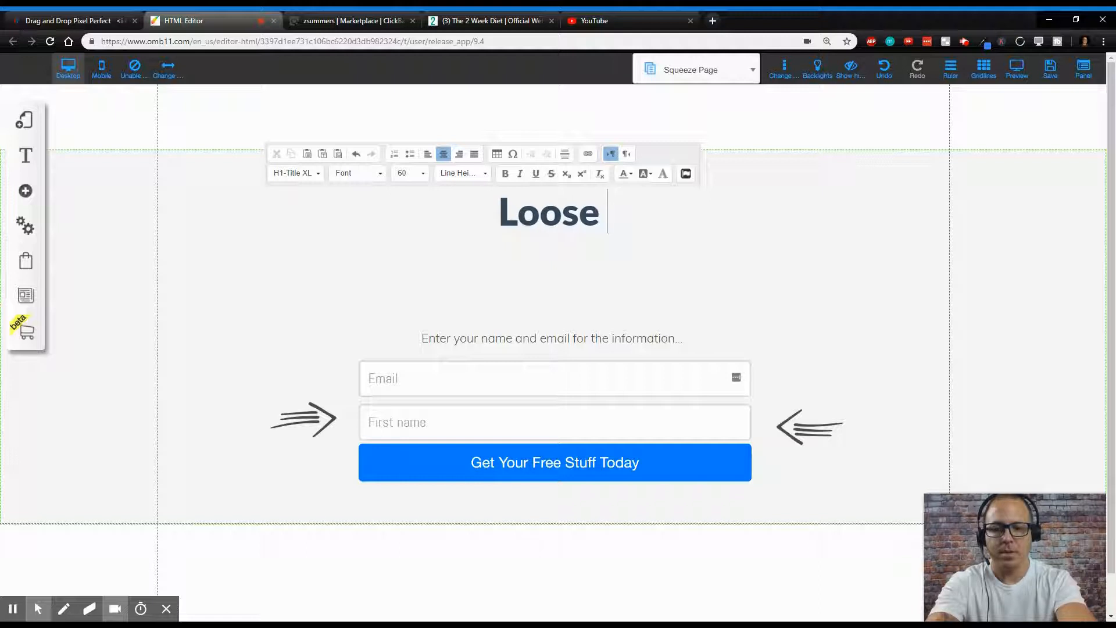
text(up)
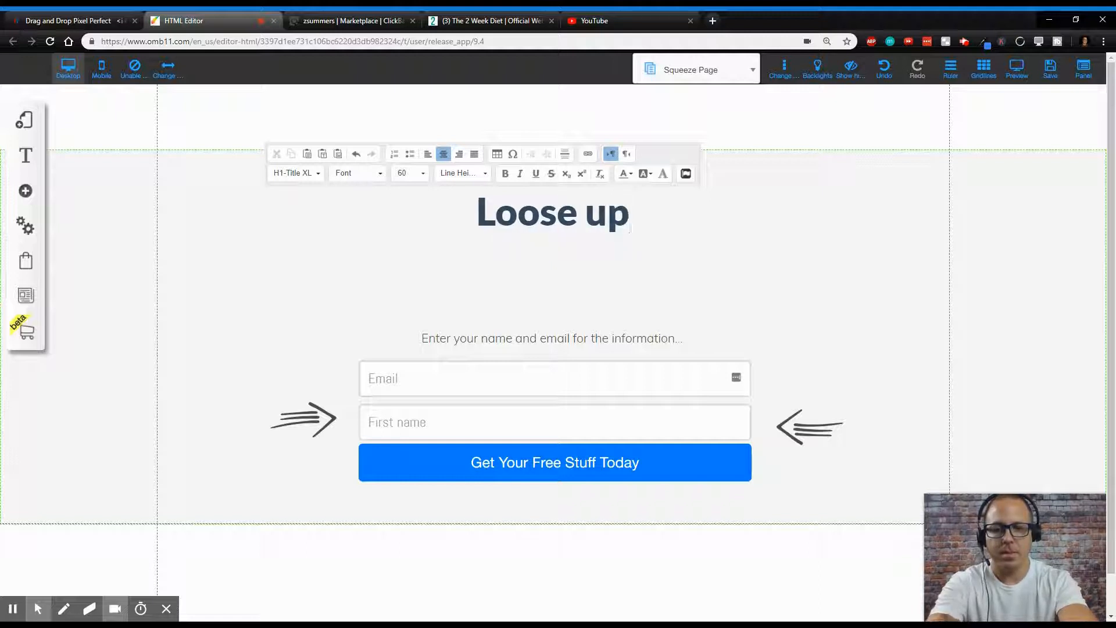
key(BackSpace)
key(BackSpace)
text(Up )
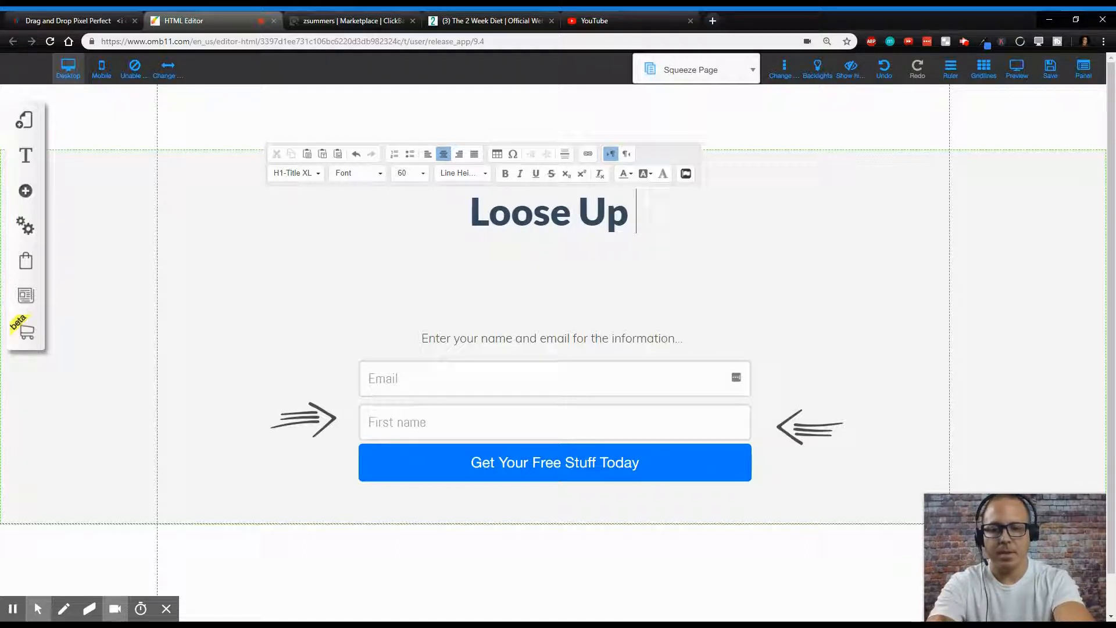
text(To 2)
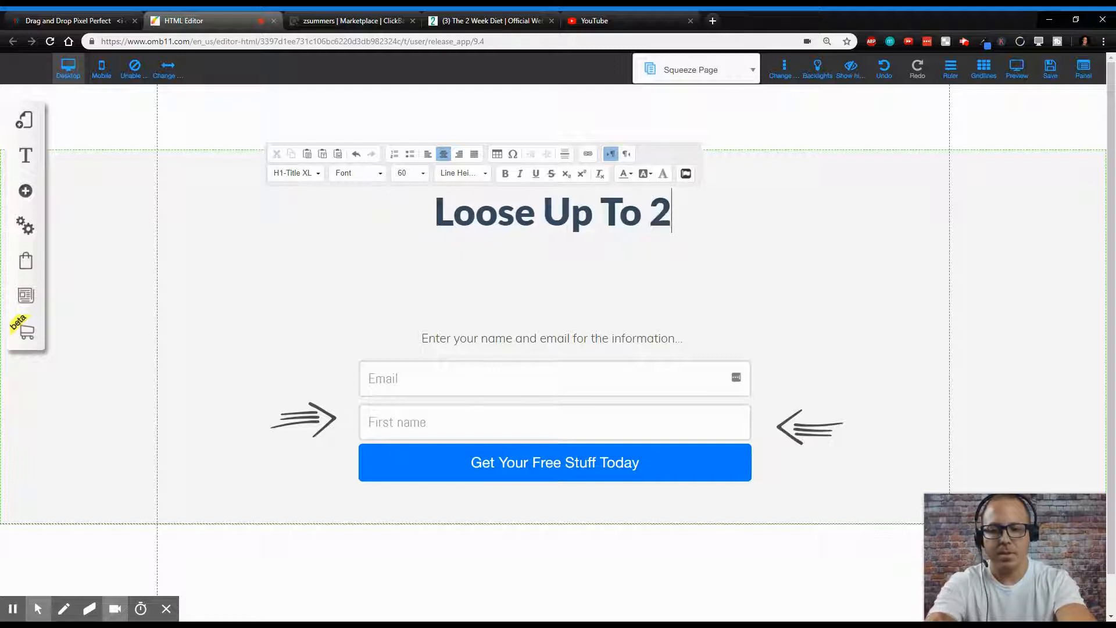
text(0 Po)
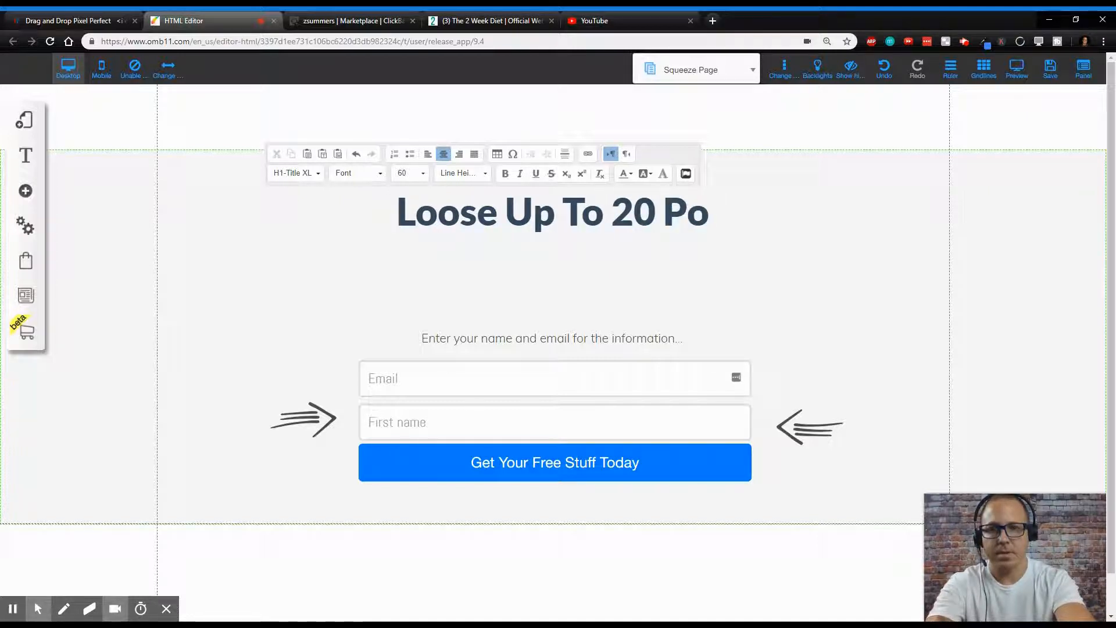
key(BackSpace)
key(BackSpace)
key(BackSpace)
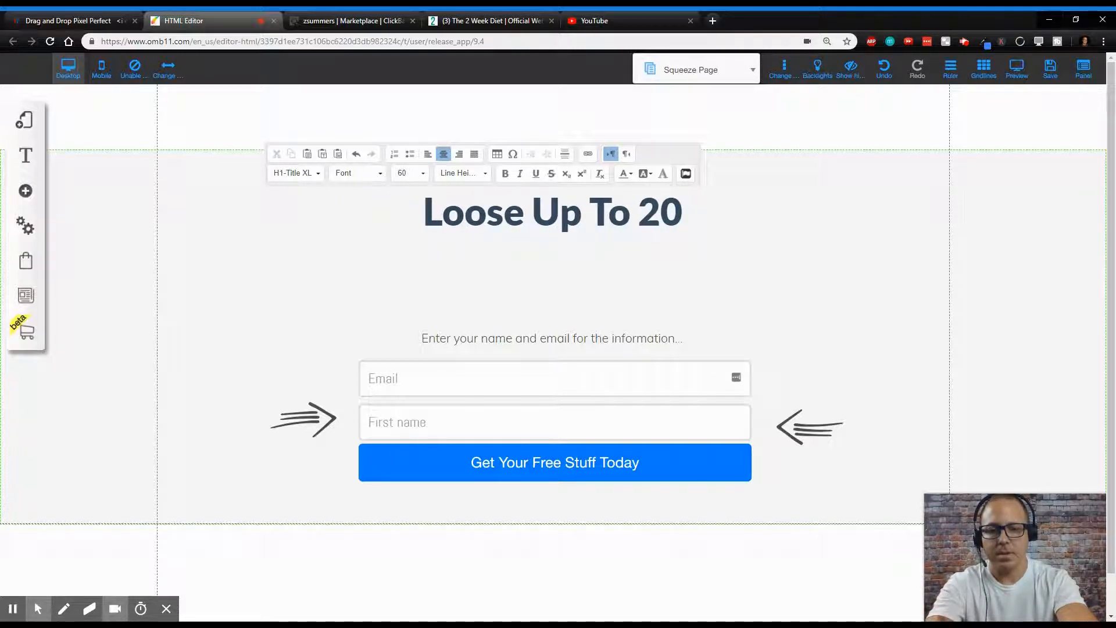
text(Pow)
key(BackSpace)
text(unds in )
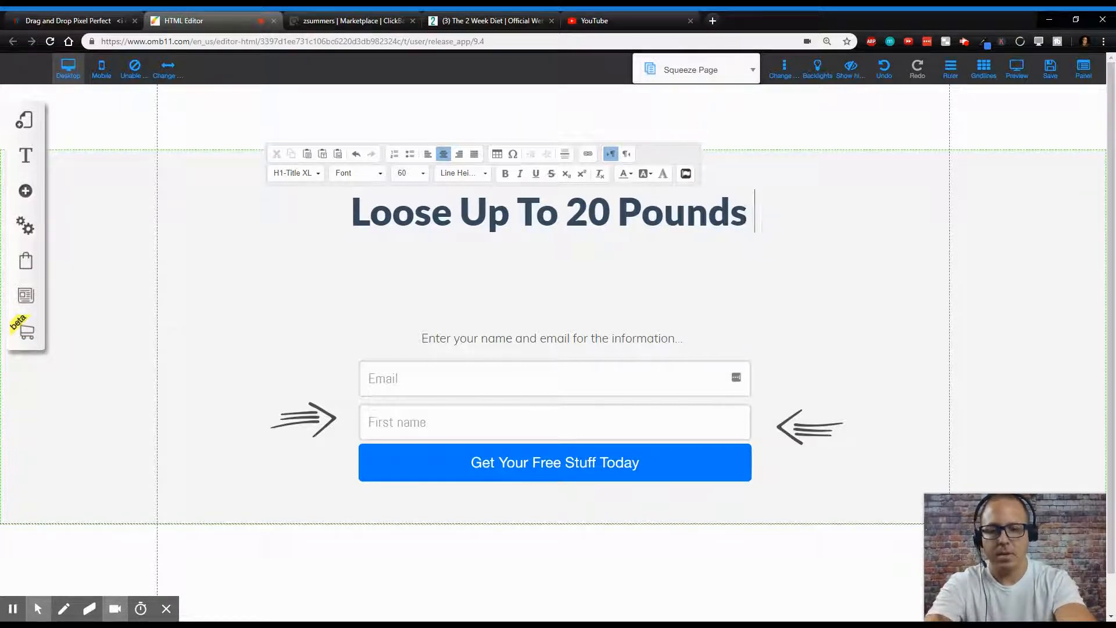
text(2 Weeks)
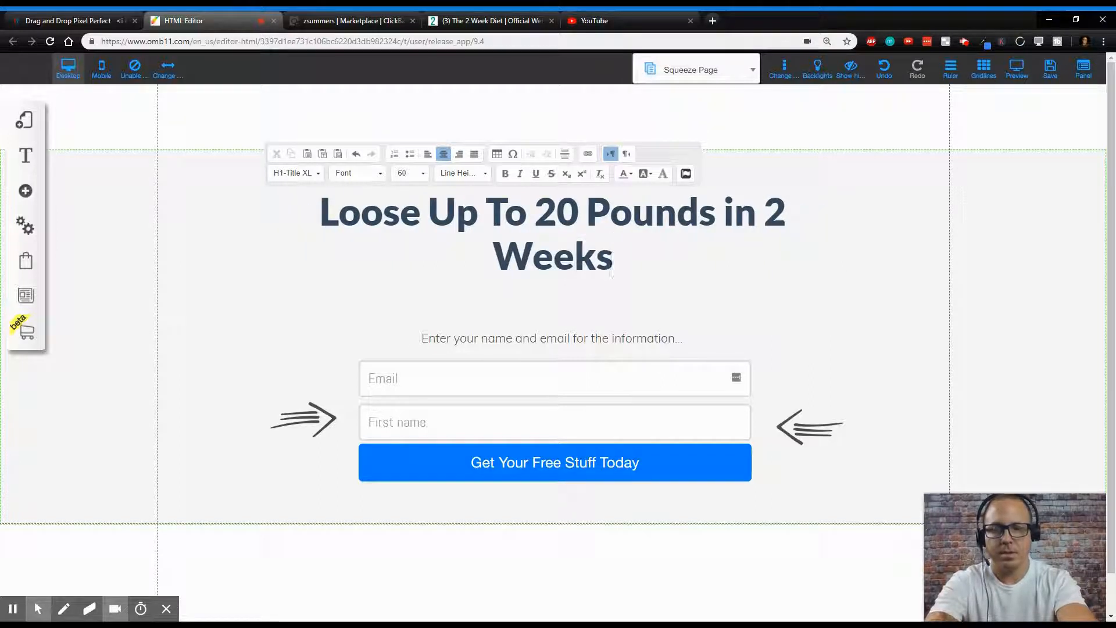
text( With )
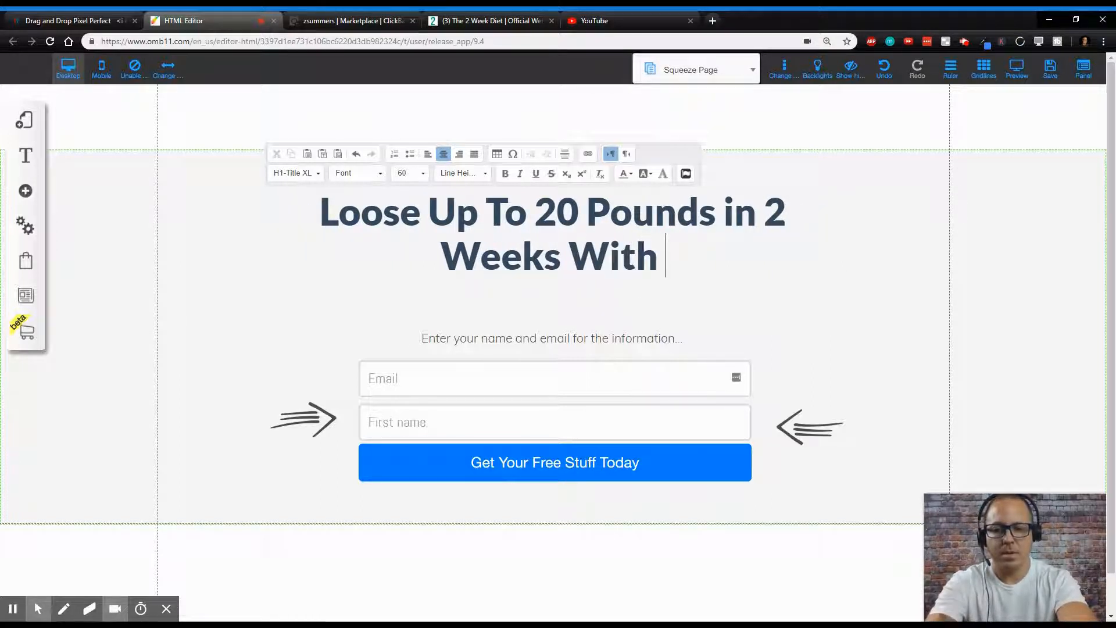
text(This Re)
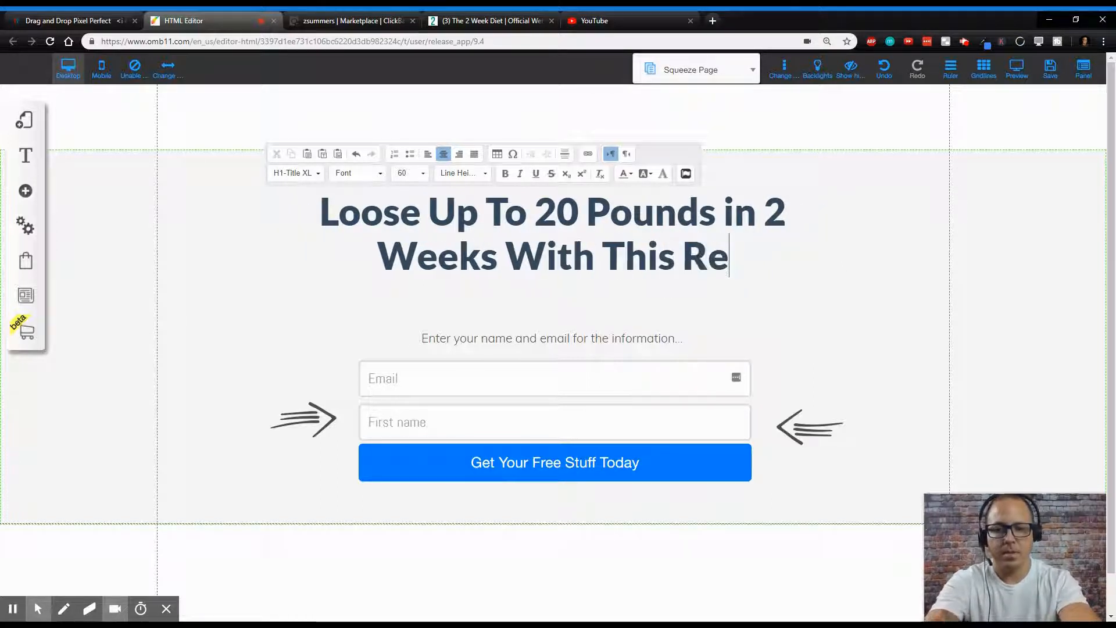
text(voluti)
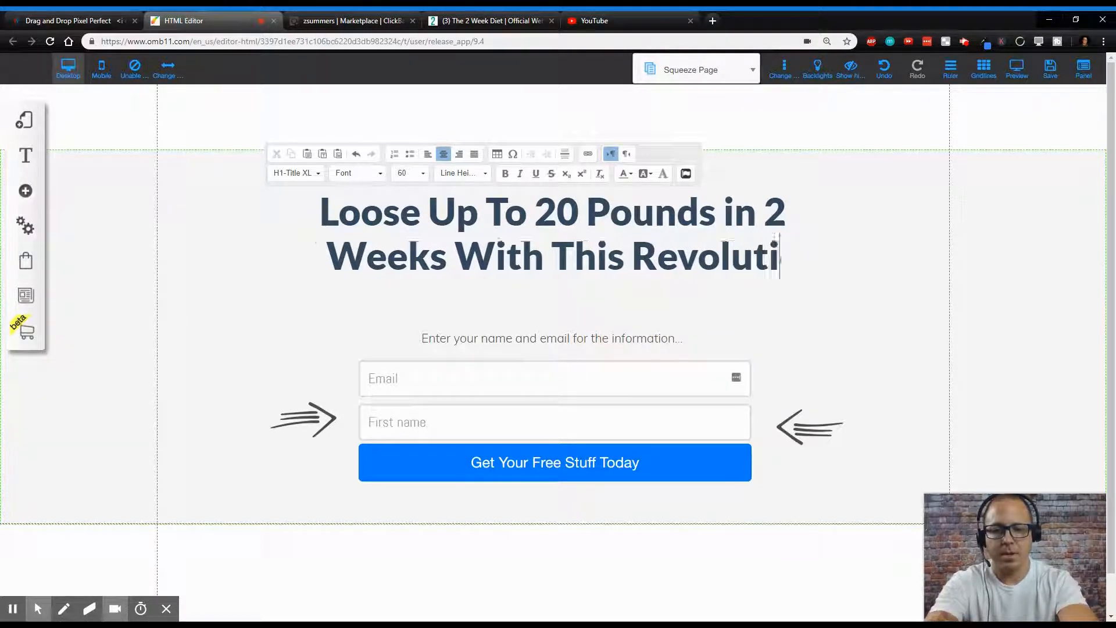
text(onary Diet)
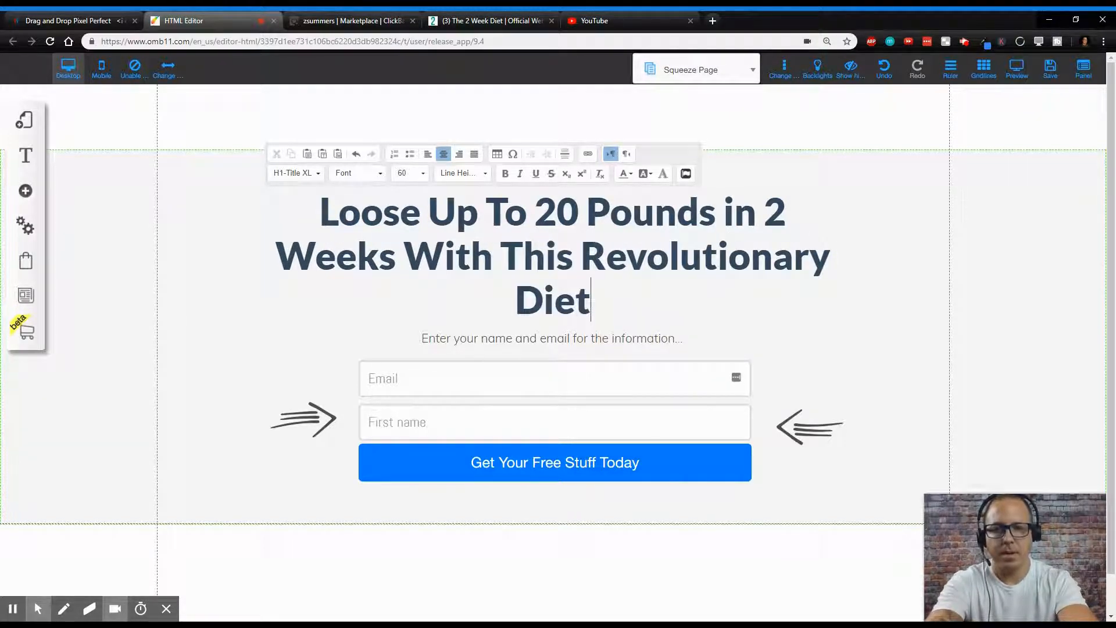
text(!)
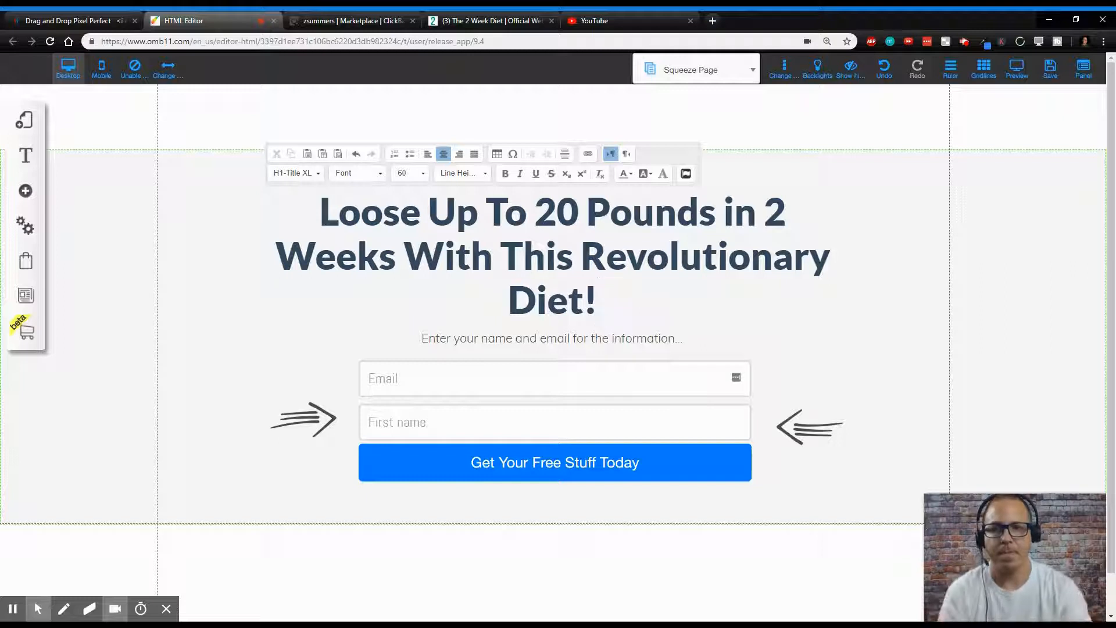
- Color the headline words 'Loose' and '20 Pounds' blue
drag(420, 214, 320, 214)
click(630, 173)
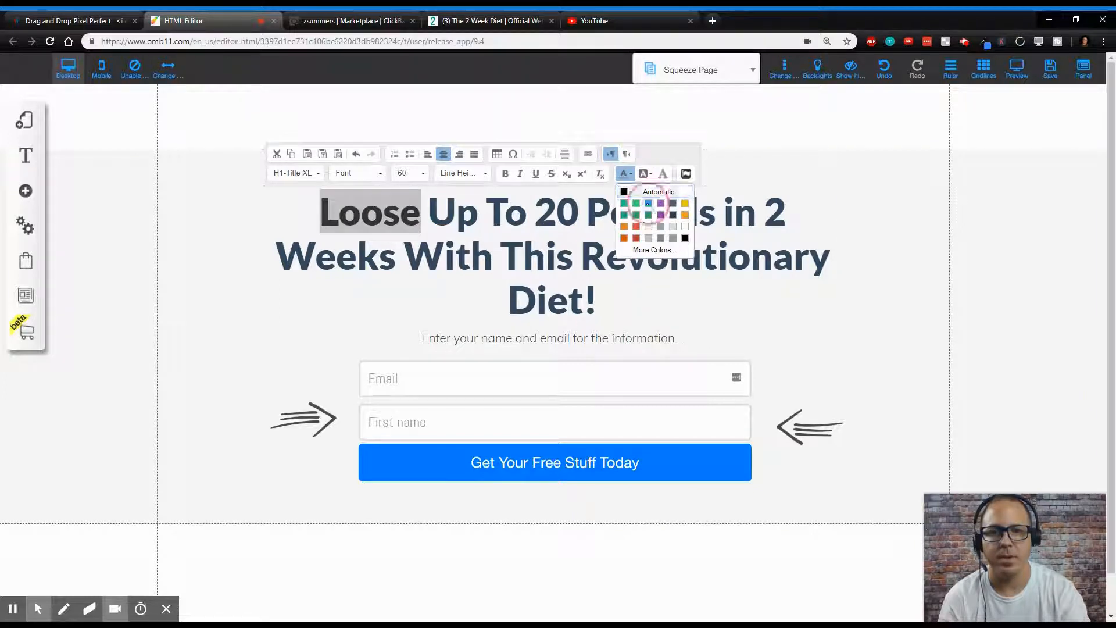
click(649, 205)
drag(535, 213, 717, 212)
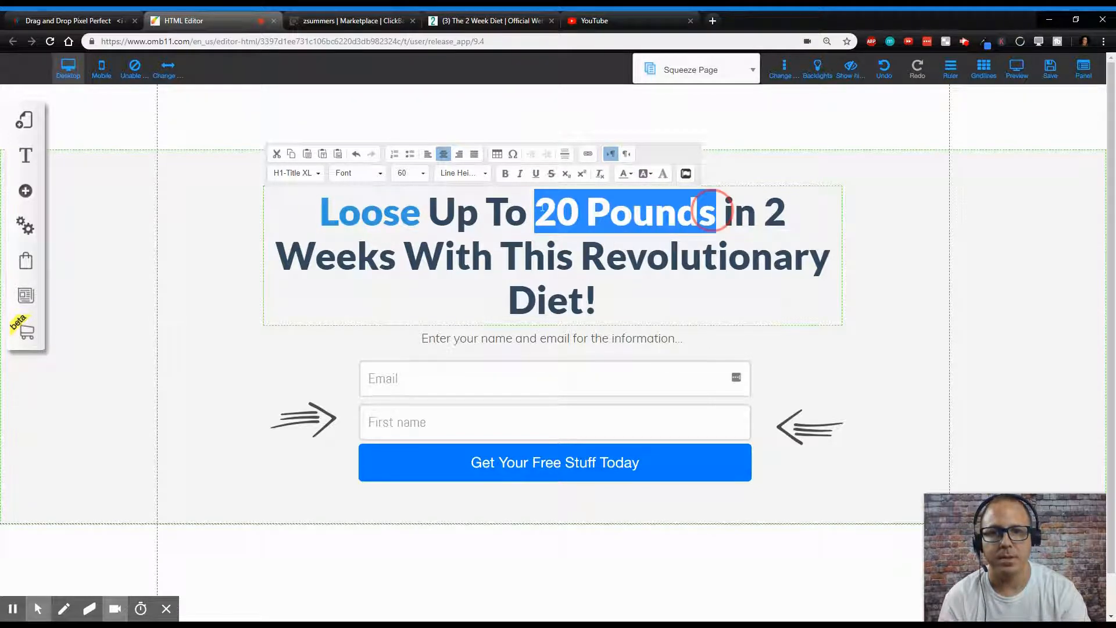
click(630, 173)
click(650, 205)
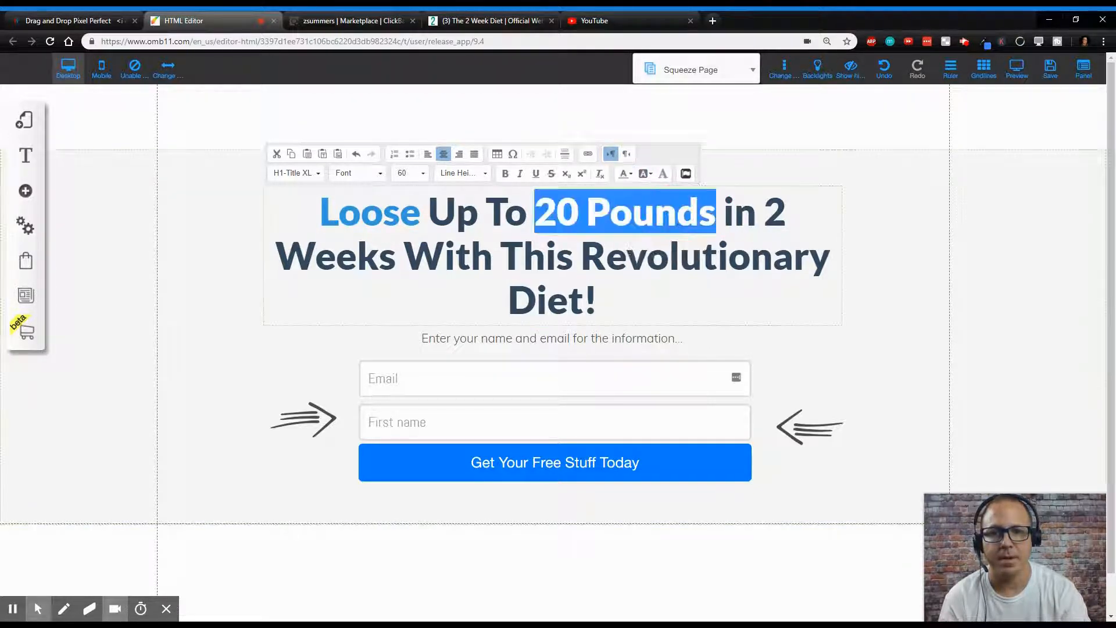
- Color '2 Weeks' and 'Revolutionary Diet!' in the headline blue as well
drag(397, 256, 773, 216)
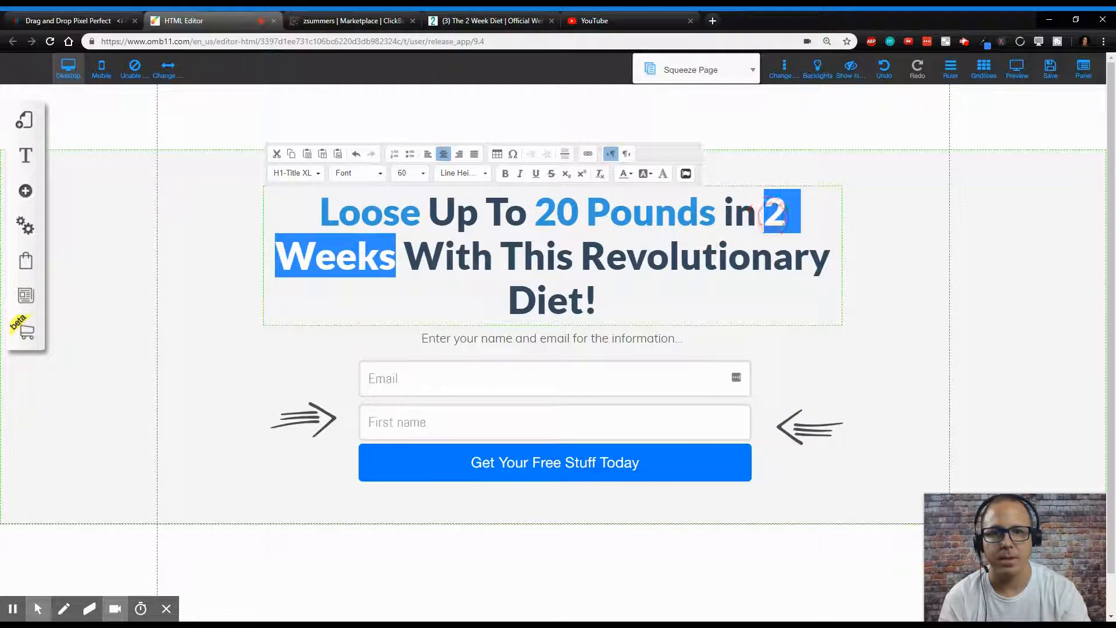
click(630, 173)
click(650, 204)
drag(586, 241, 596, 301)
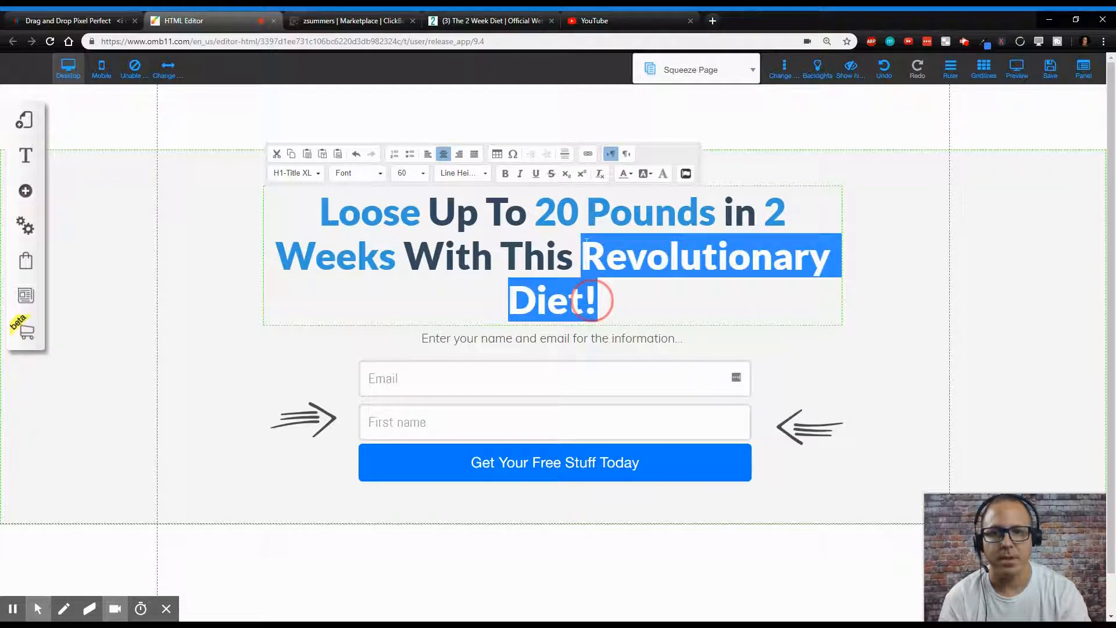
click(627, 174)
click(649, 208)
click(599, 316)
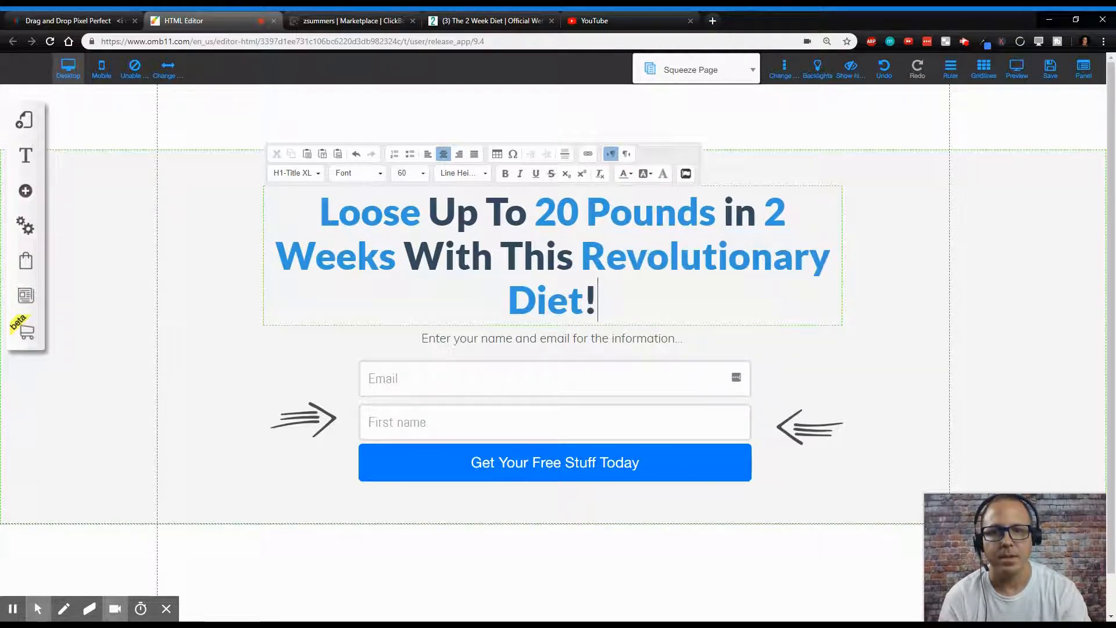
drag(598, 302, 545, 307)
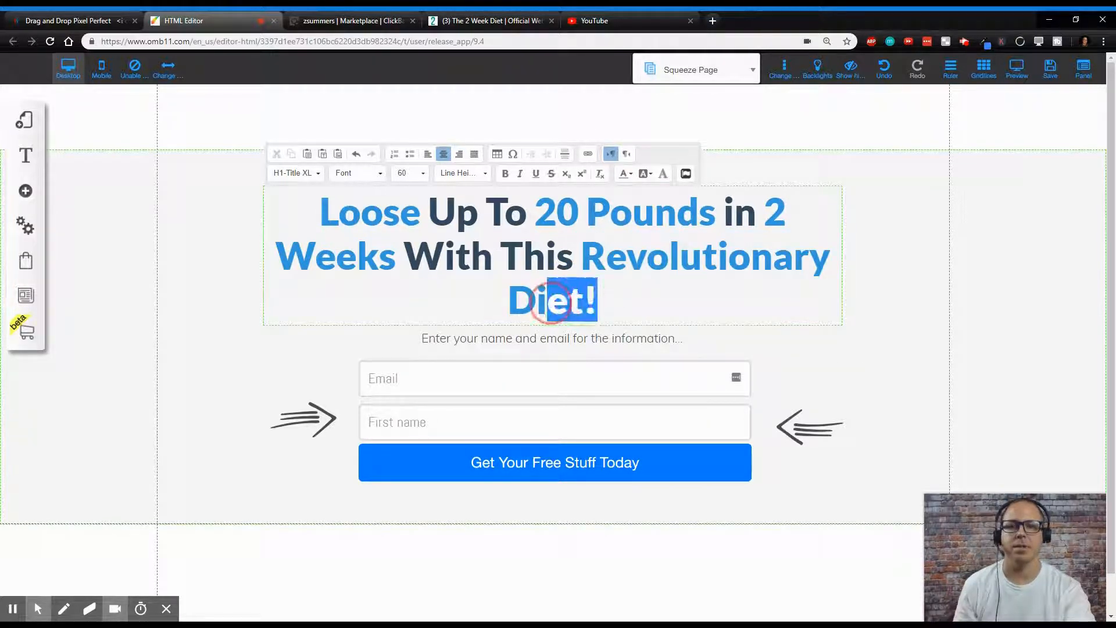
click(629, 175)
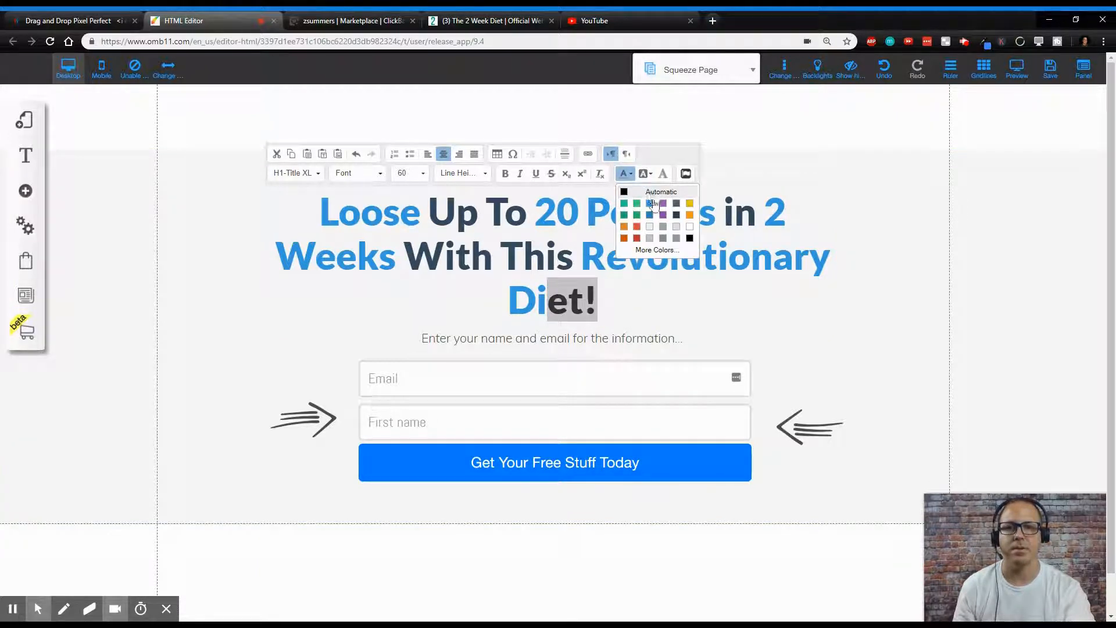
click(650, 208)
click(688, 309)
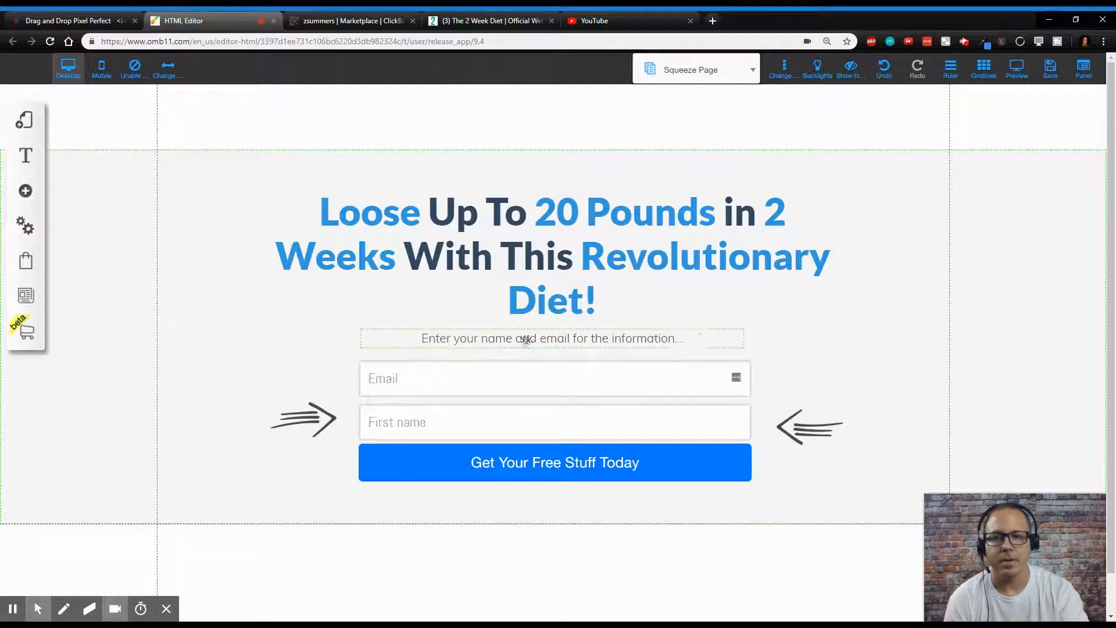
- Edit the form button's text to 'GET ACCESS NOW!' and confirm
click(555, 459)
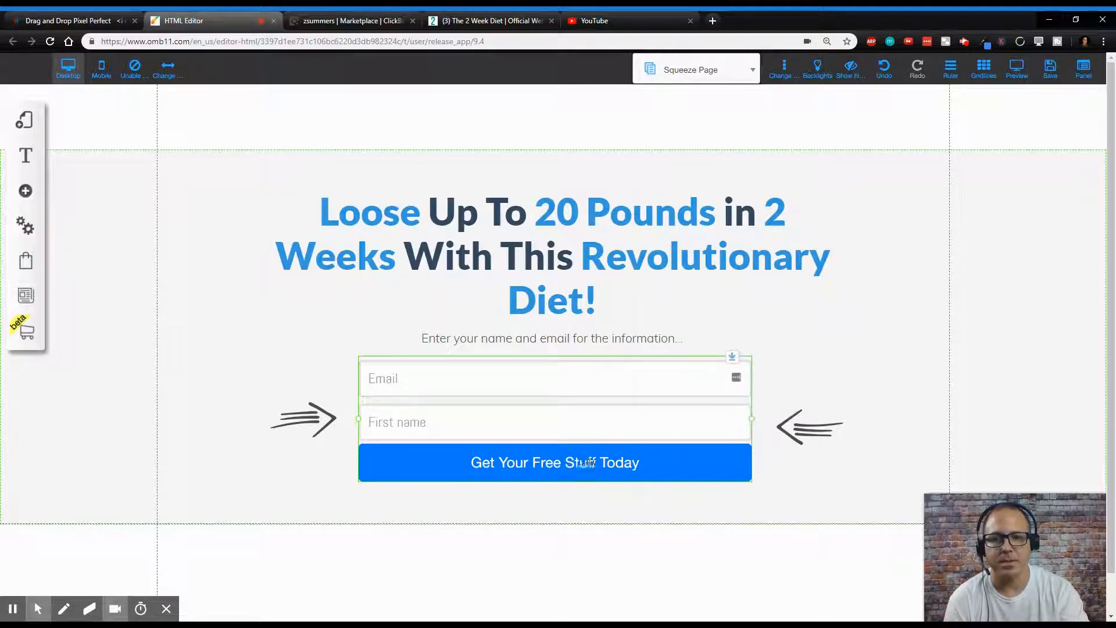
right_click(587, 465)
click(518, 291)
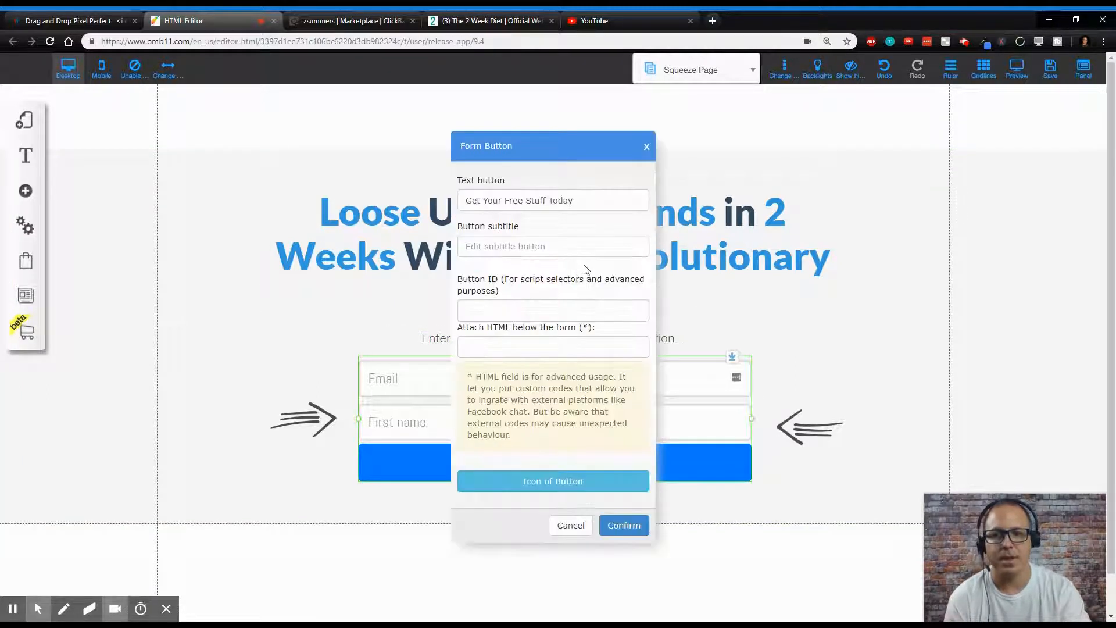
drag(640, 200, 430, 196)
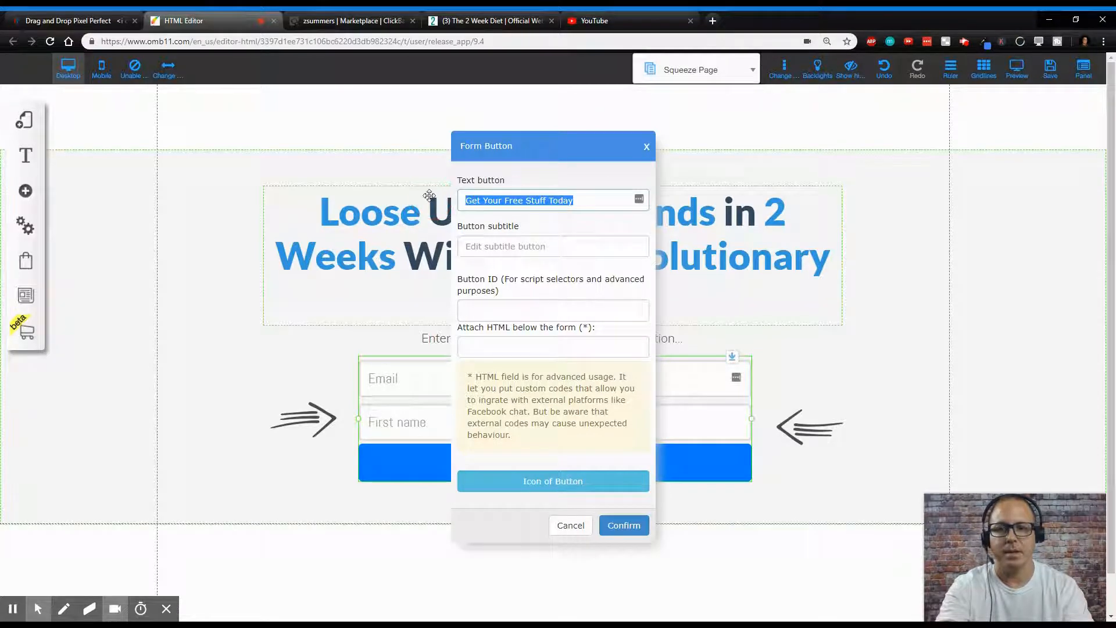
text(G)
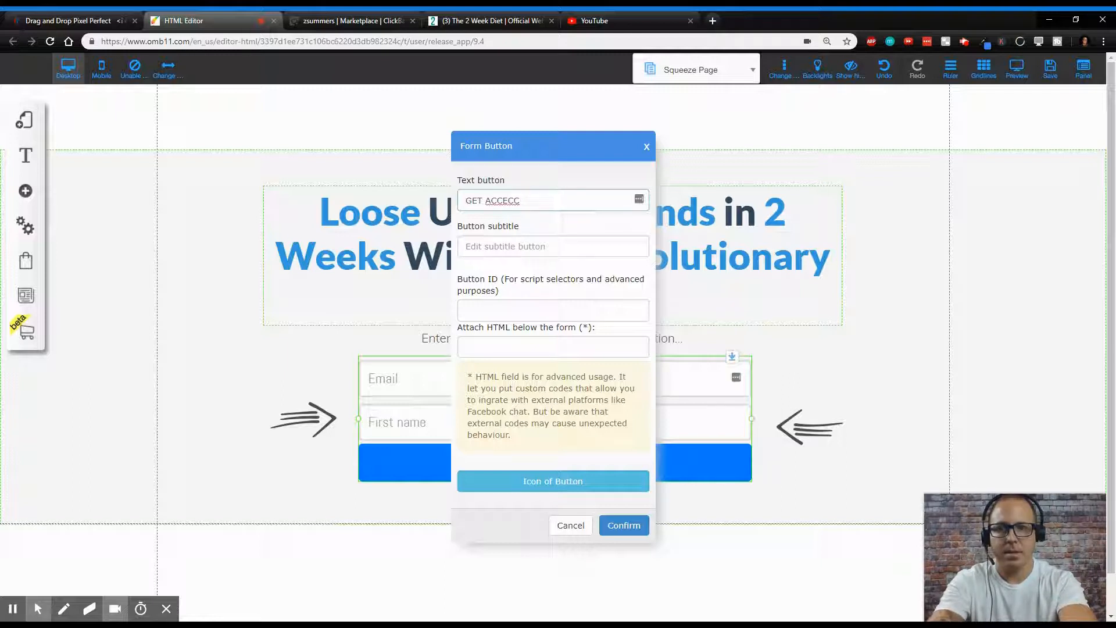
text(ET ACCESS)
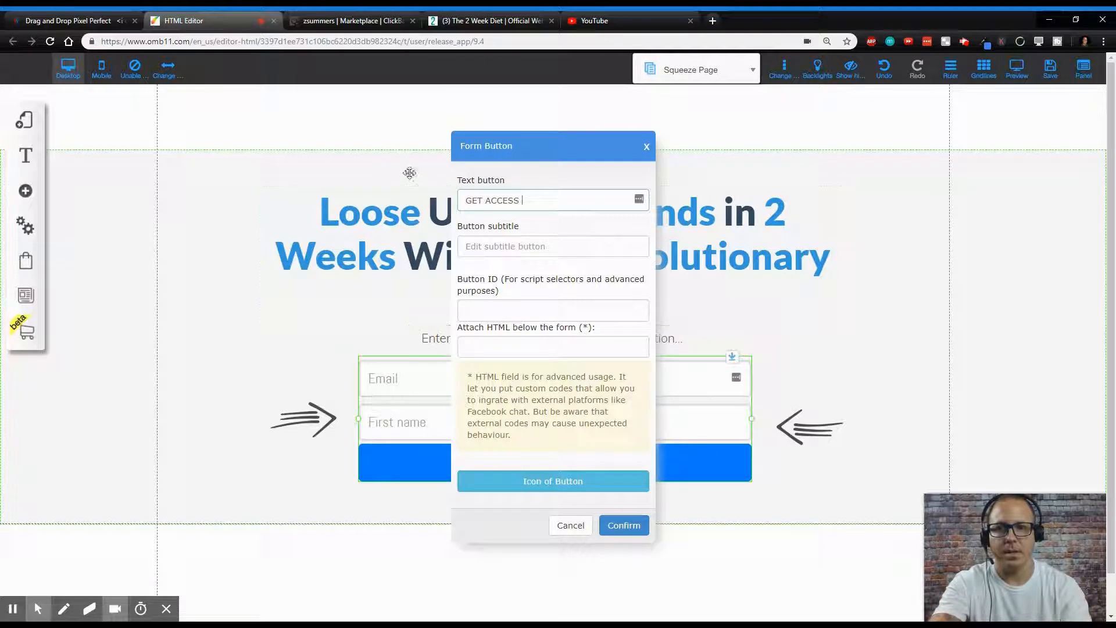
click(488, 201)
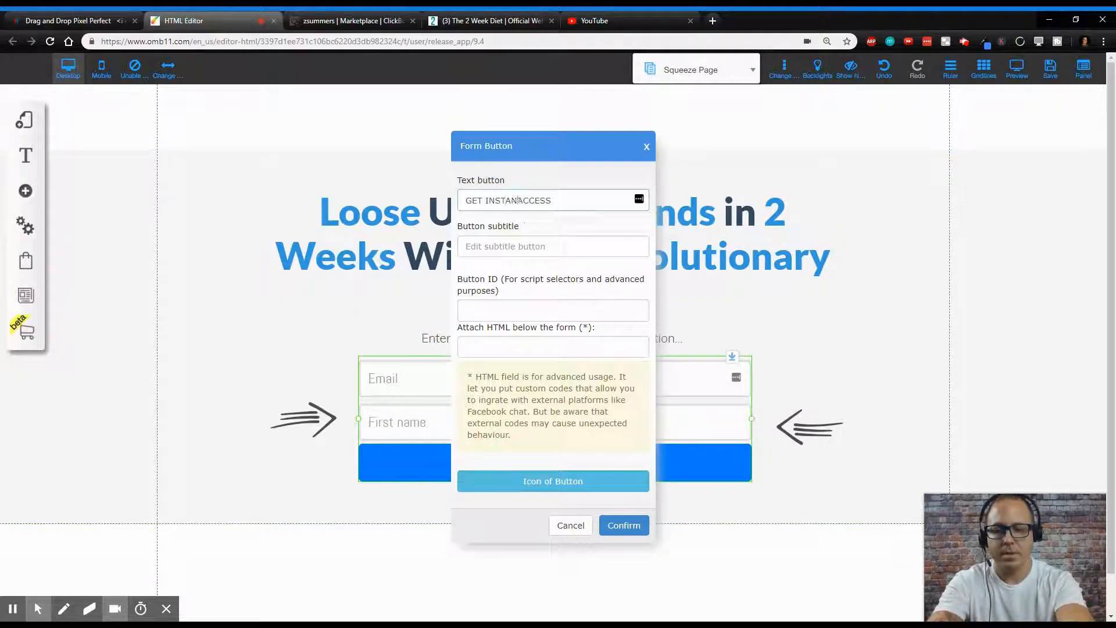
key(BackSpace)
key(BackSpace)
key(BackSpace)
key(BackSpace)
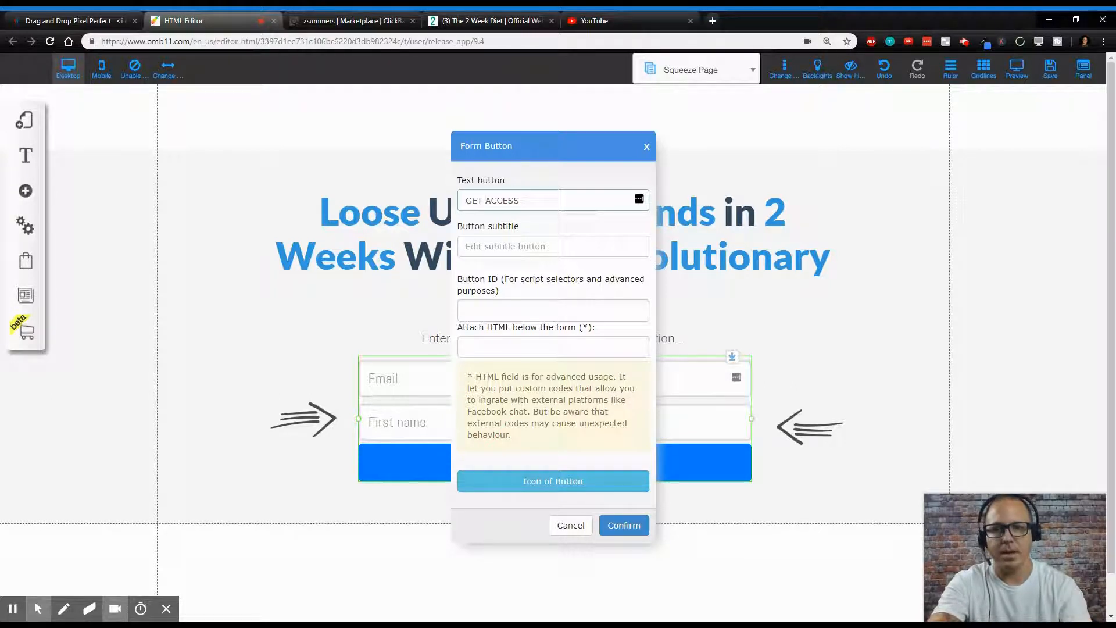
click(539, 198)
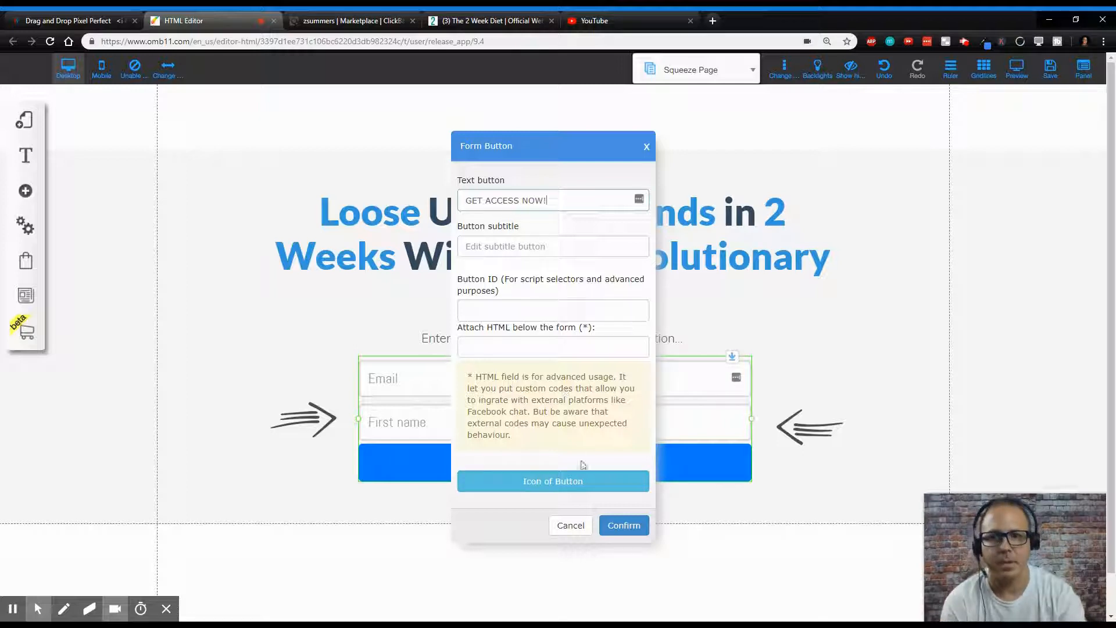
click(624, 524)
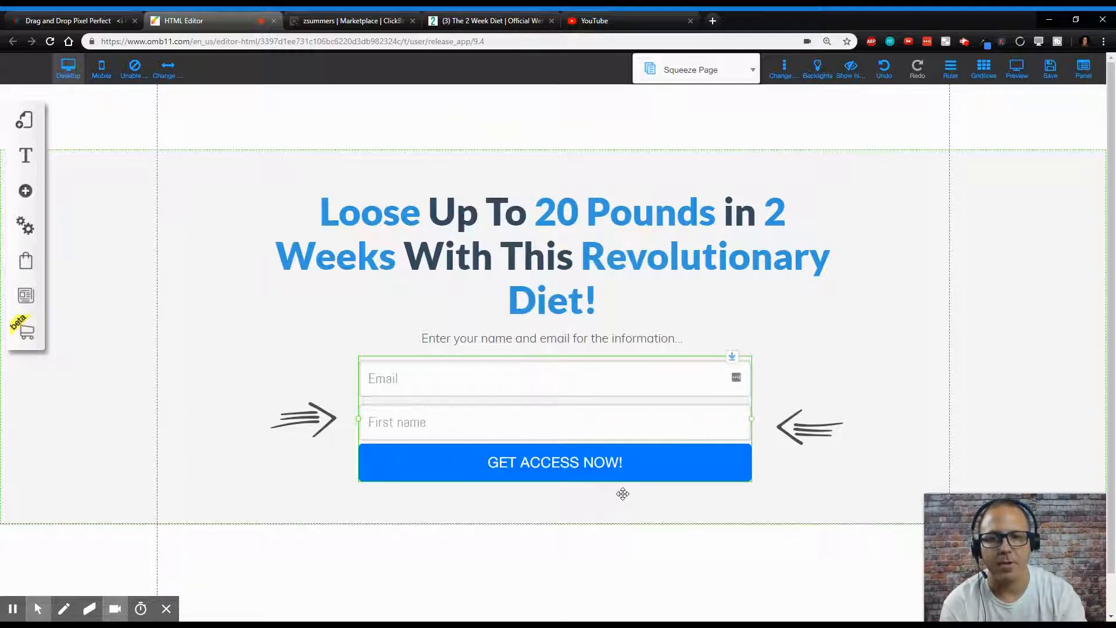
- Register the site under the name '2wkdiert' and save the layout
click(548, 381)
click(528, 218)
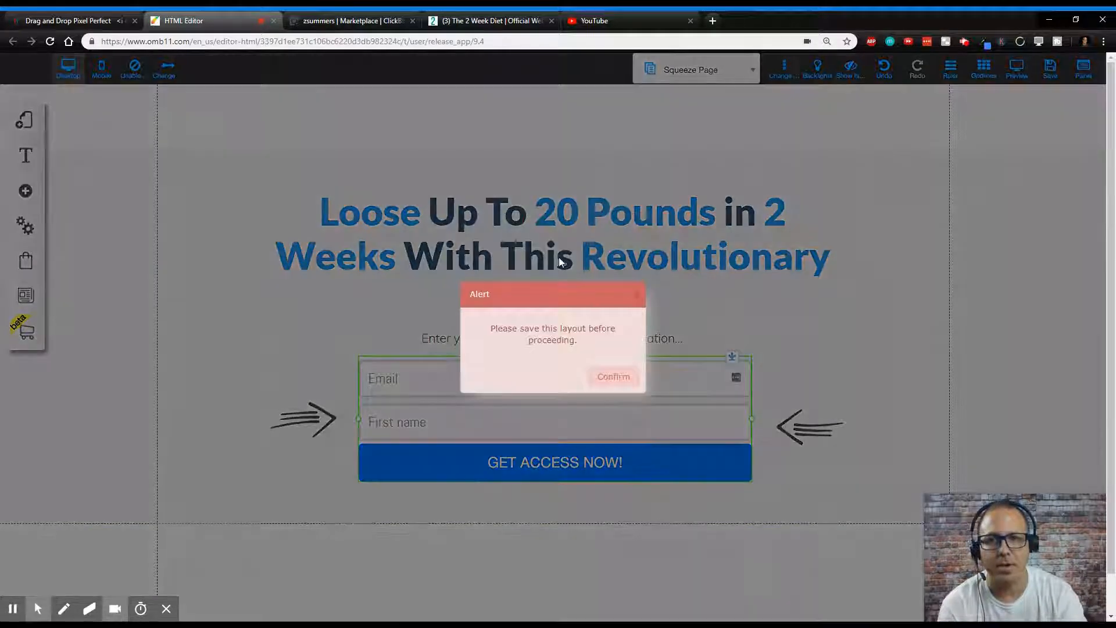
click(621, 378)
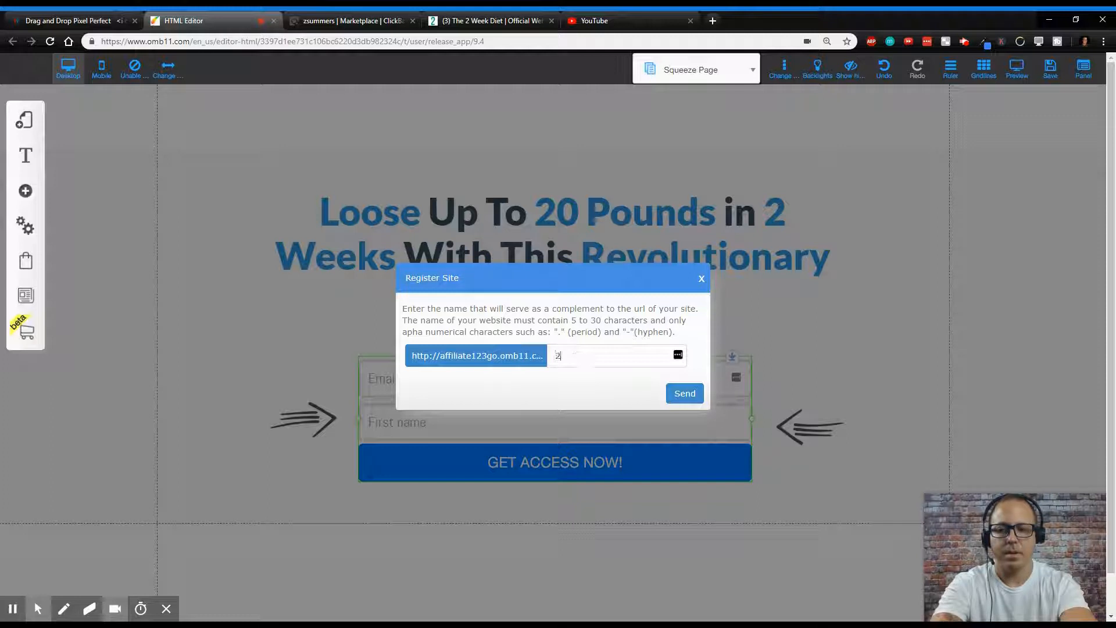
text(2wkdiert)
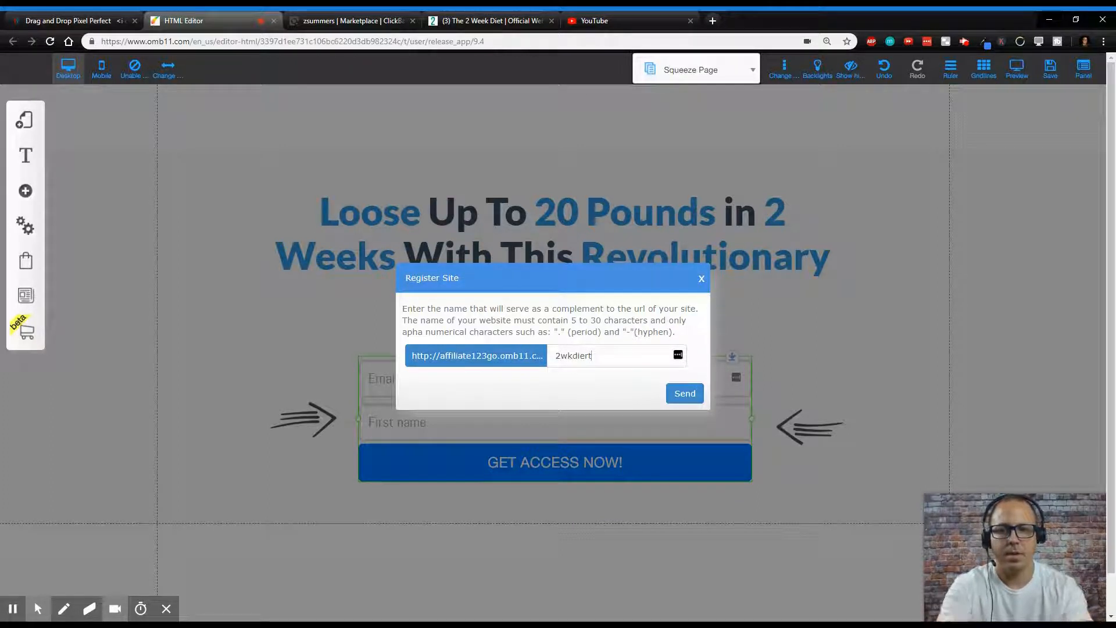
click(676, 393)
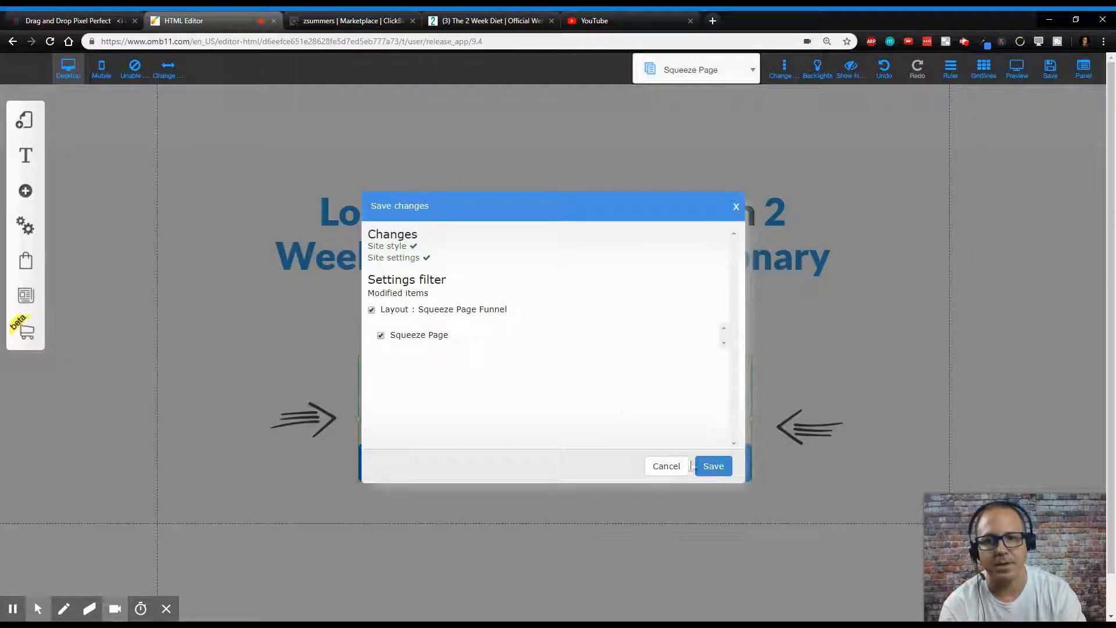
click(714, 466)
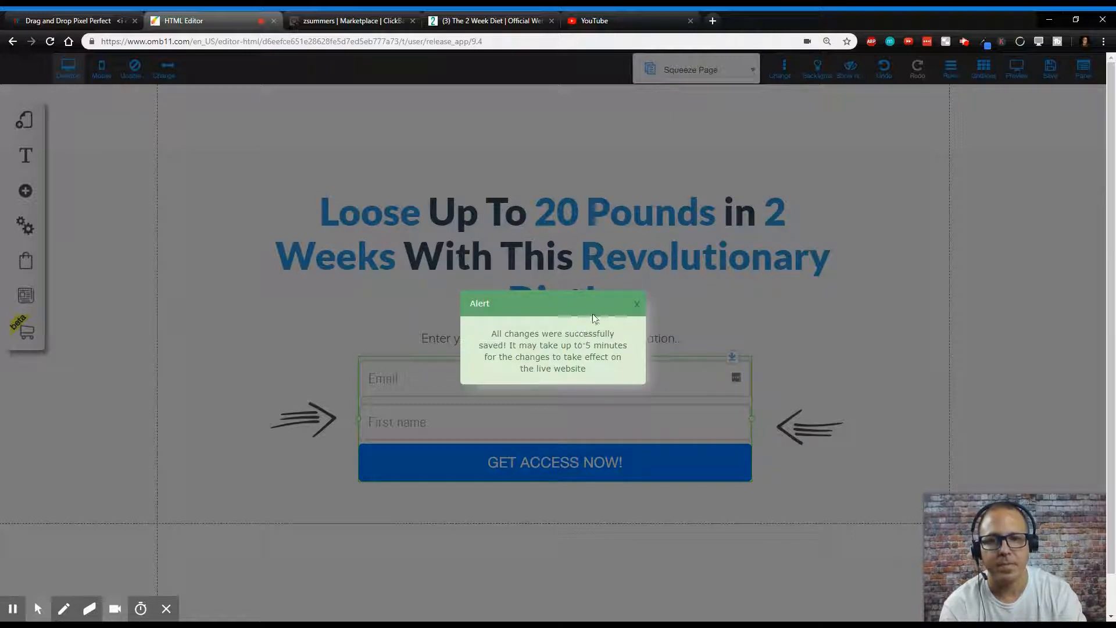
click(637, 304)
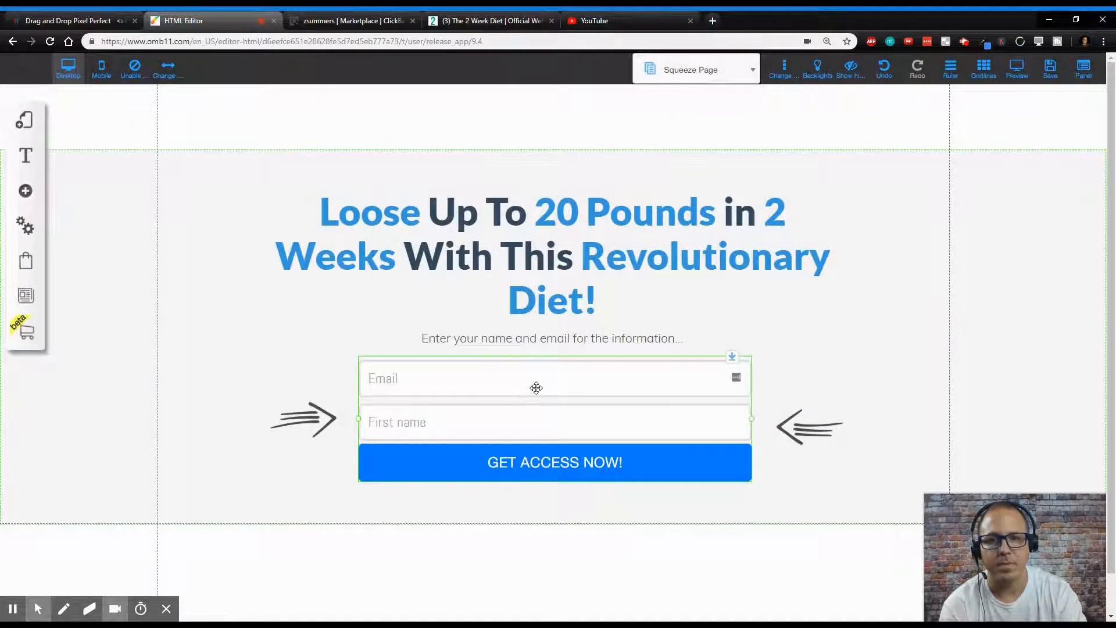
- Connect the opt-in form to the '100dollardays' email list and save the page changes
click(536, 388)
click(524, 221)
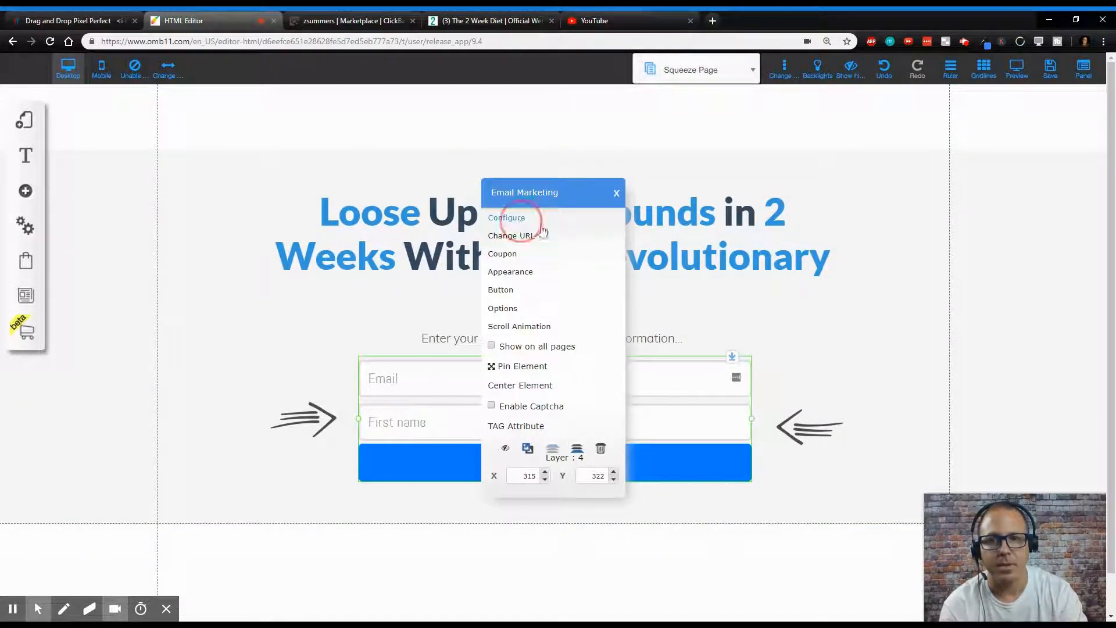
click(401, 250)
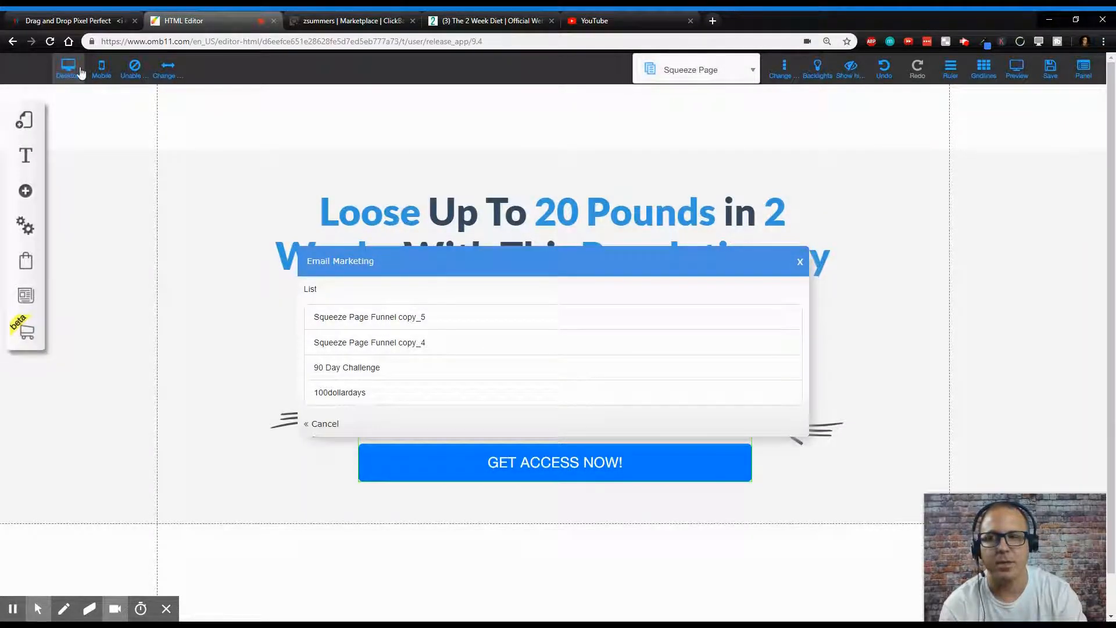
click(369, 393)
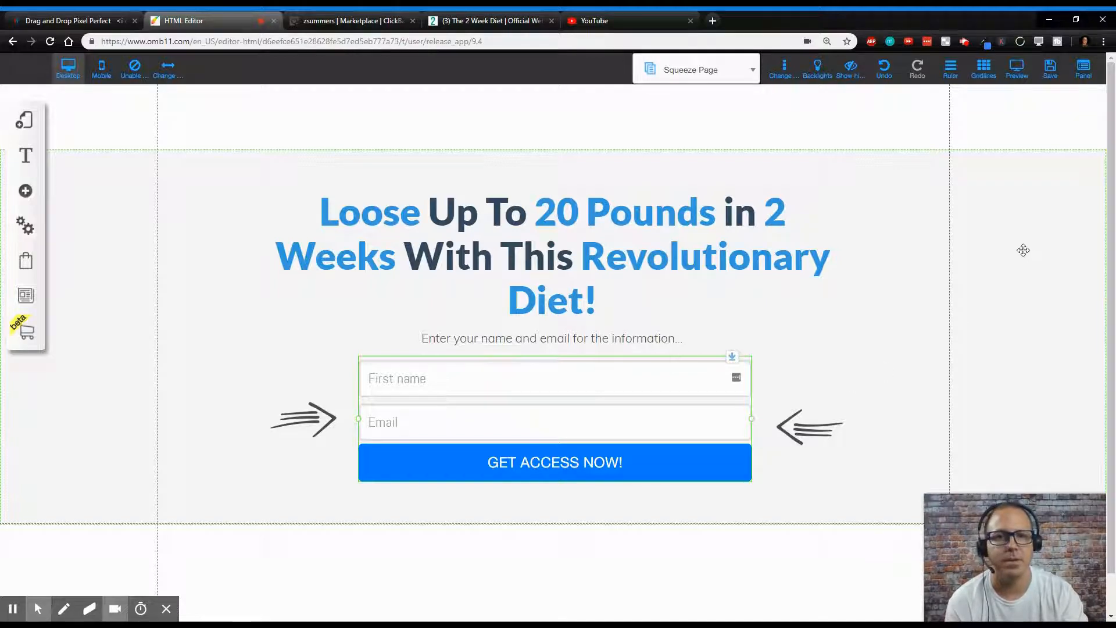
click(1053, 83)
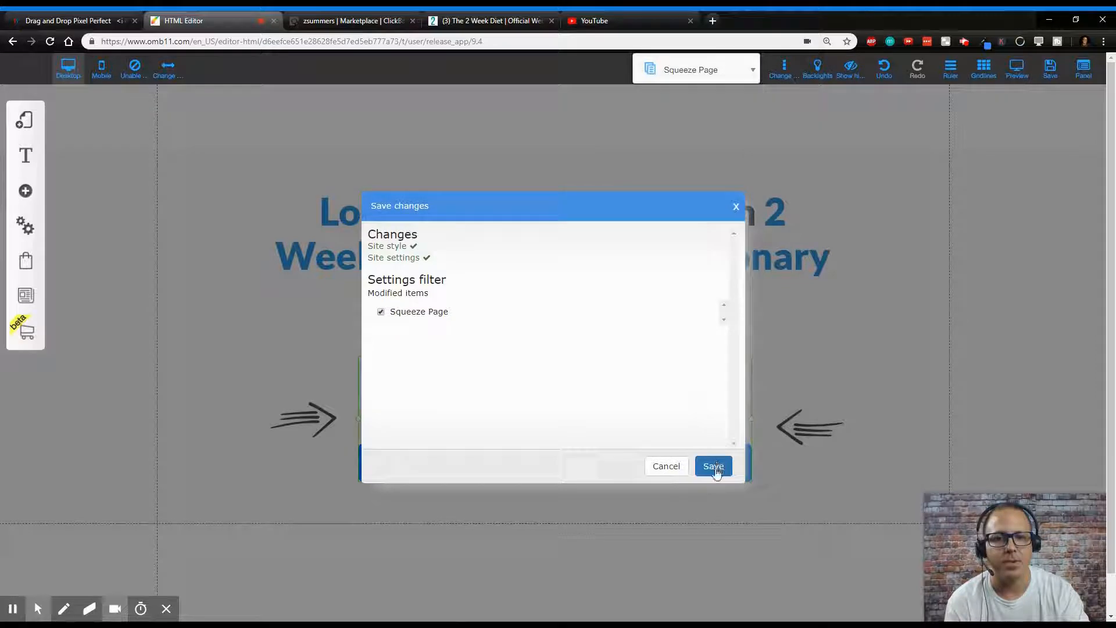
click(714, 467)
click(637, 304)
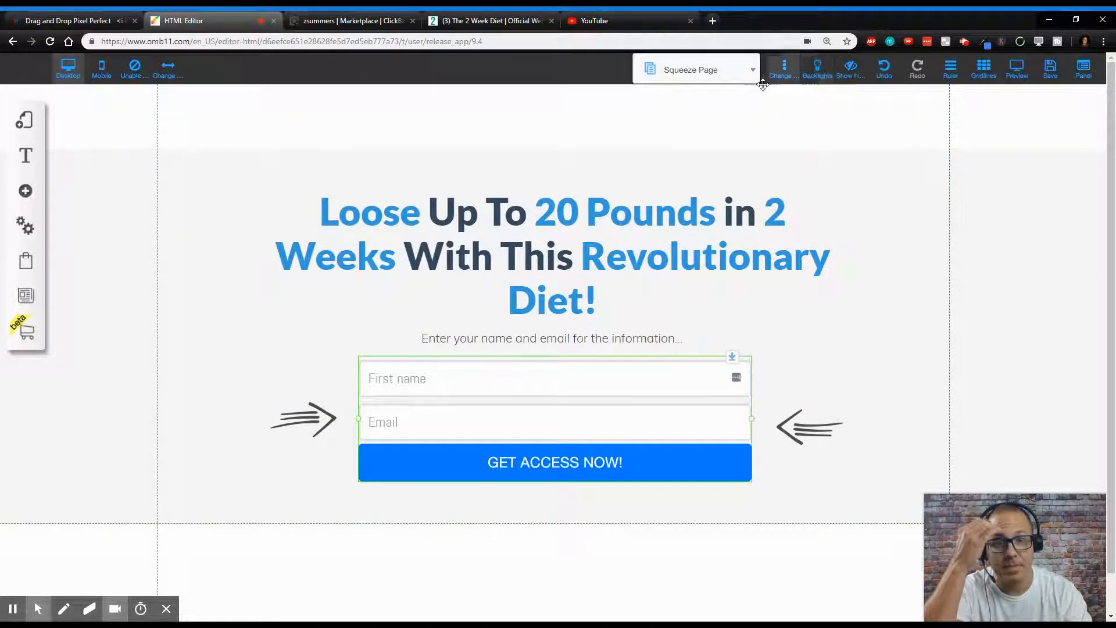
click(555, 464)
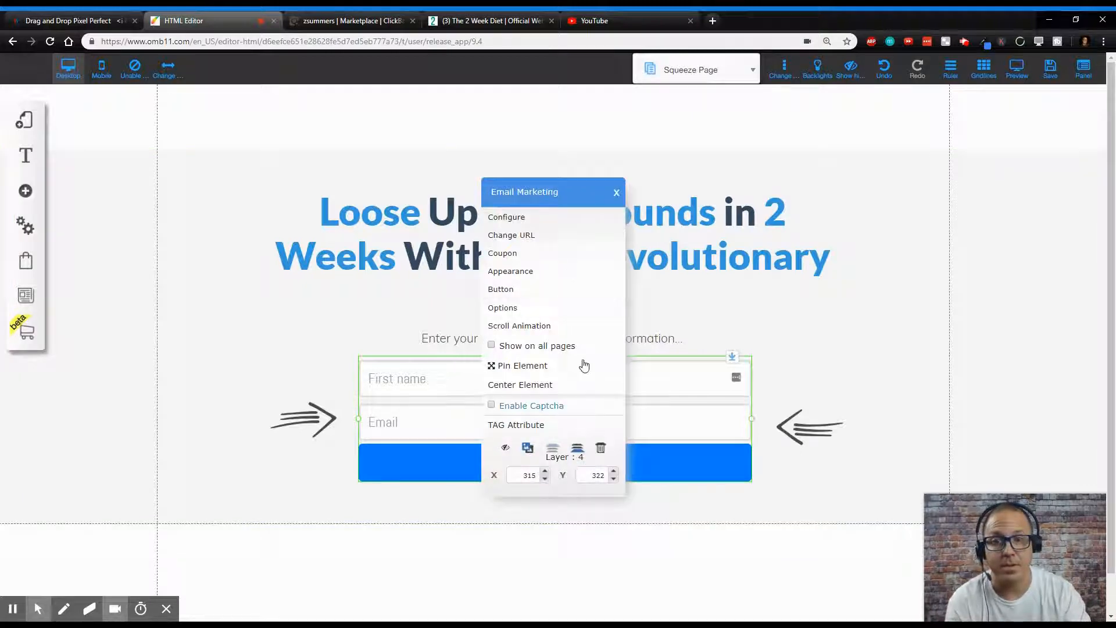
click(556, 225)
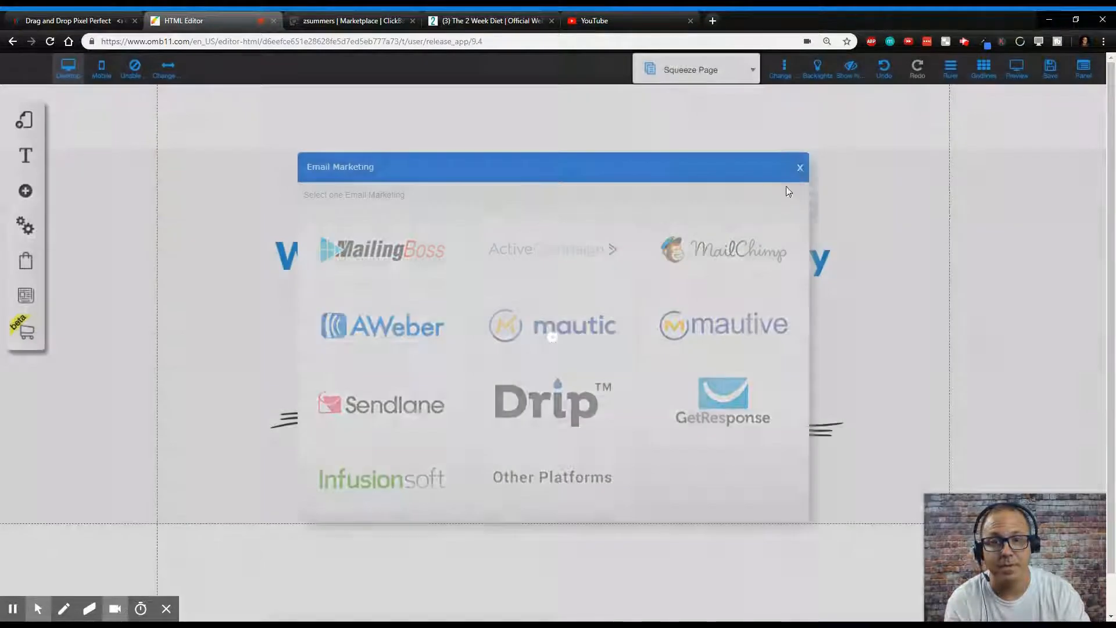
click(801, 170)
- Set the form's pending subscribe, subscription confirmed and unsubscribe redirects all to the Thank You page and confirm
click(597, 465)
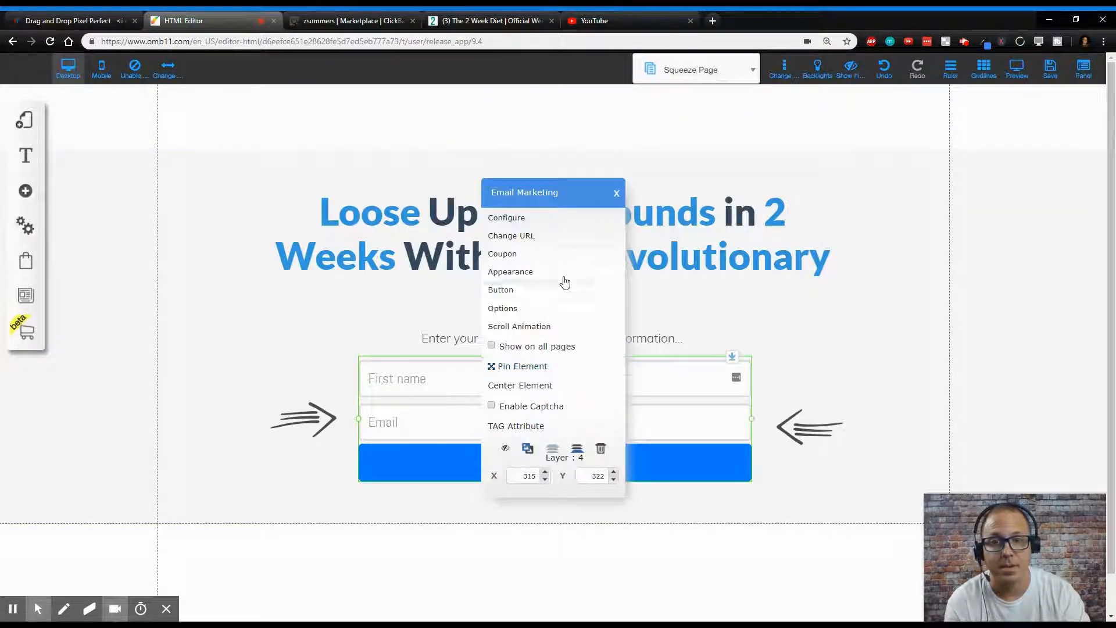
click(544, 236)
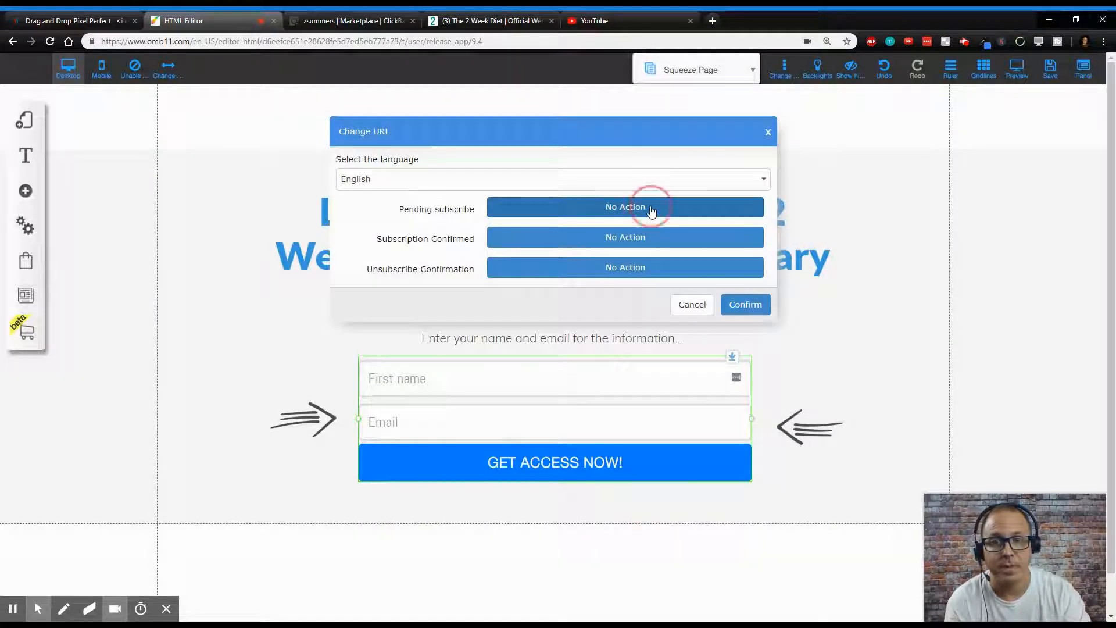
click(651, 210)
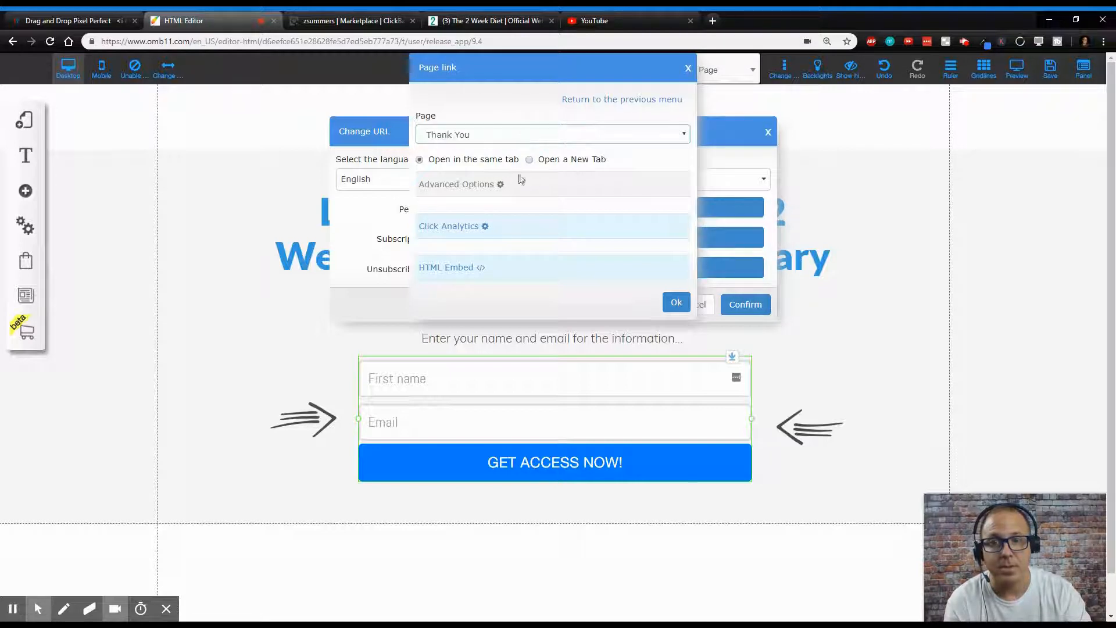
click(676, 302)
click(701, 238)
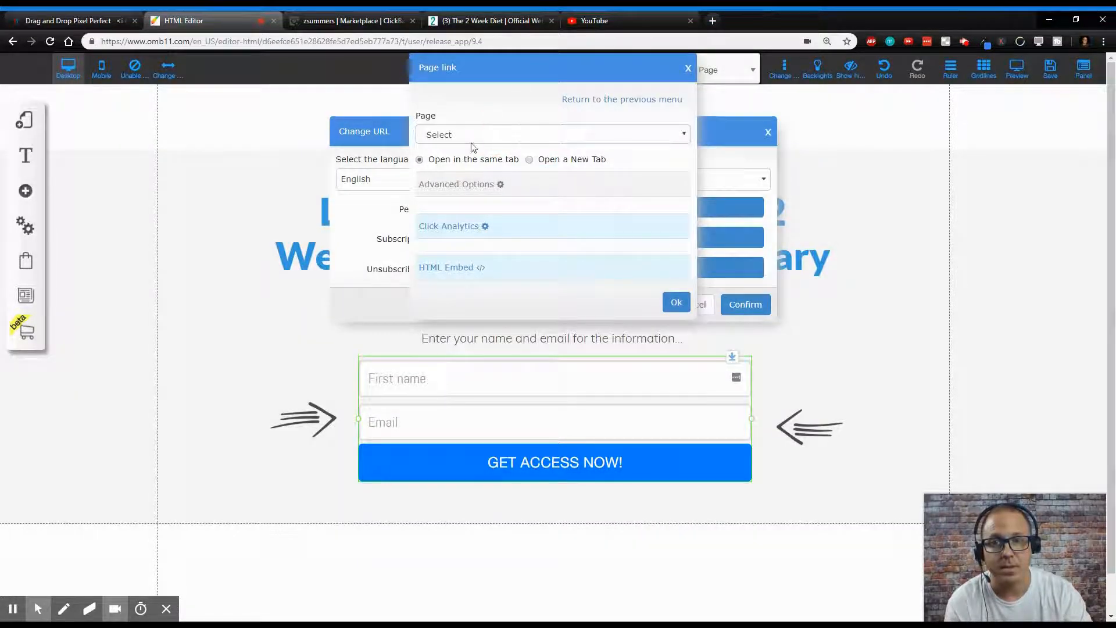
click(676, 298)
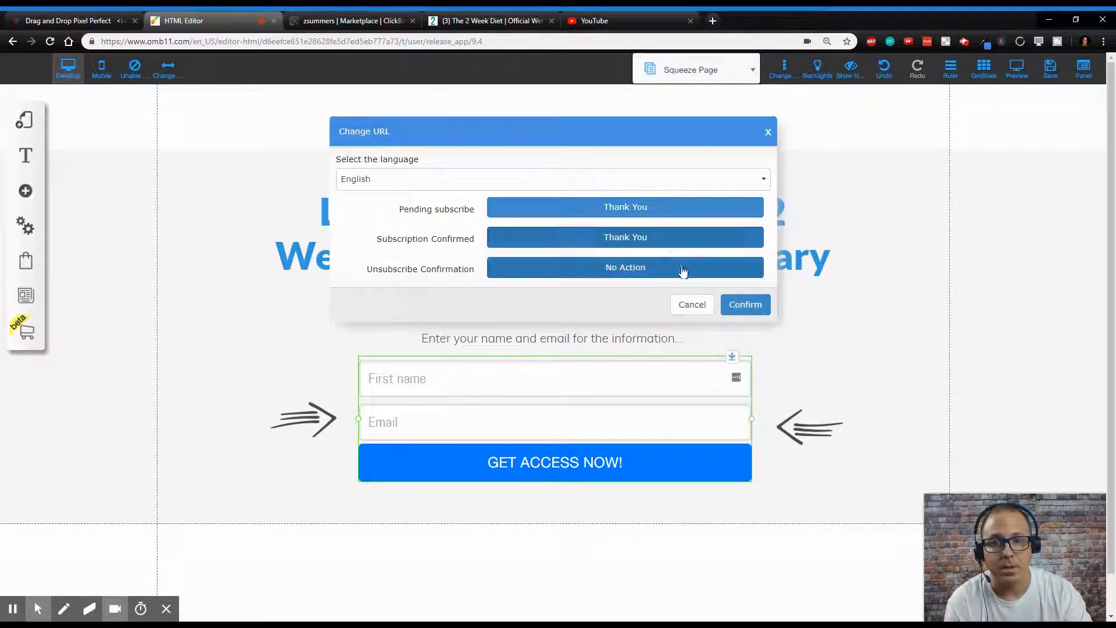
click(686, 268)
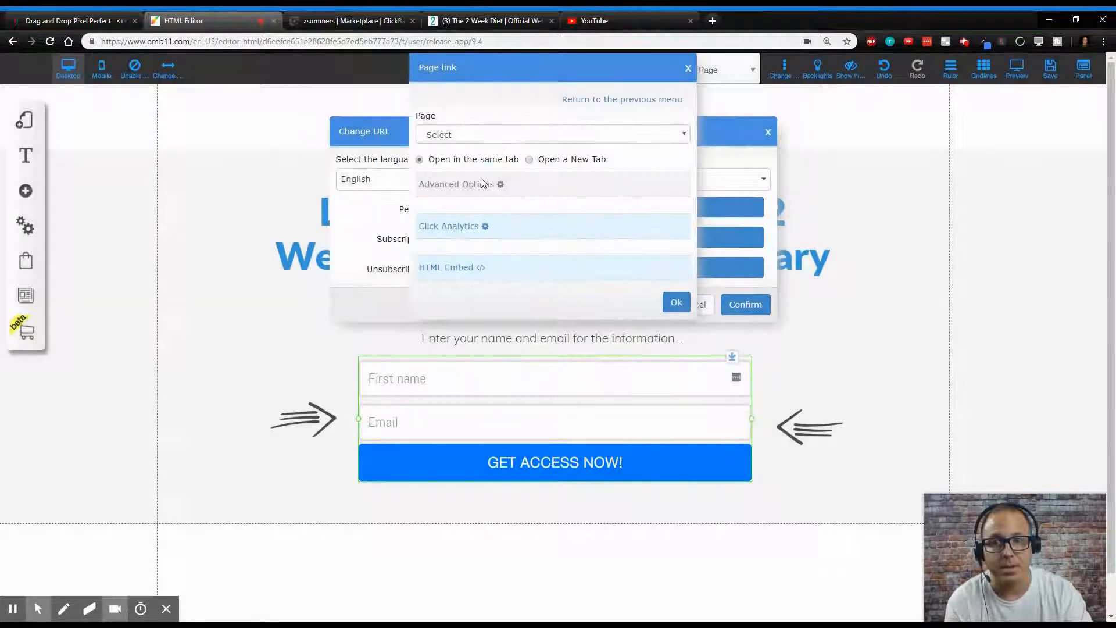
click(673, 143)
click(590, 205)
click(677, 303)
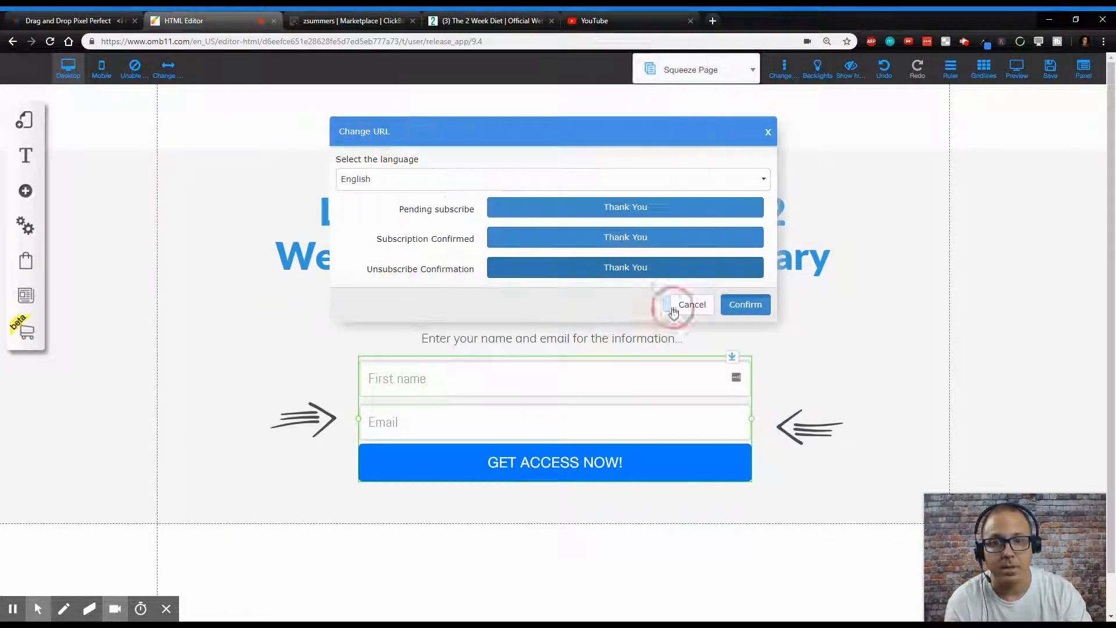
click(744, 304)
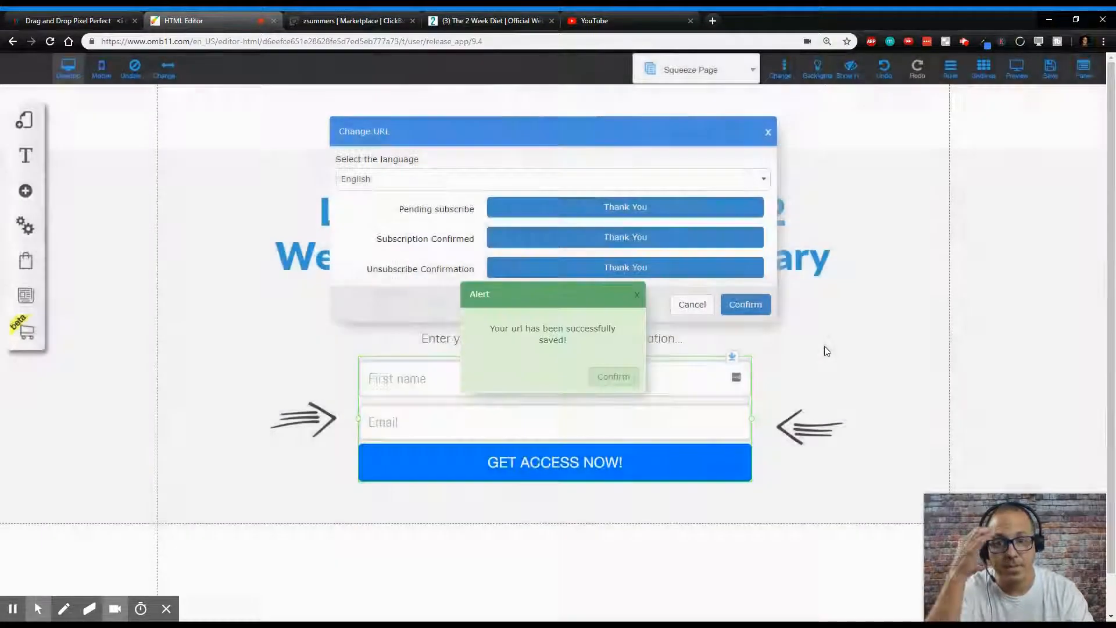
click(611, 378)
- Save the squeeze page changes
click(1051, 68)
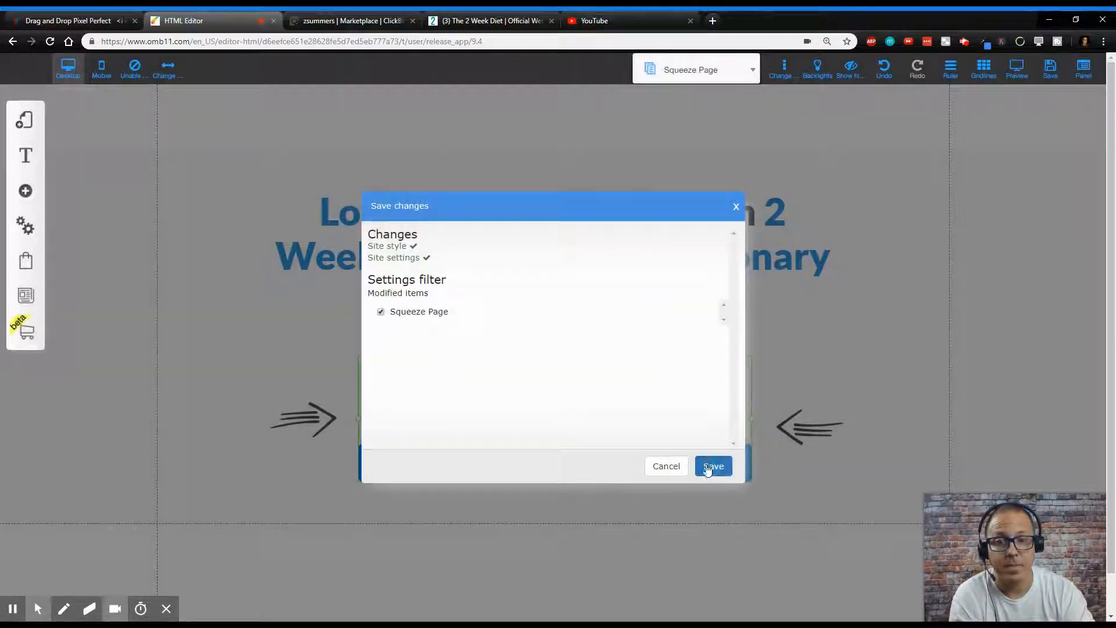
click(714, 466)
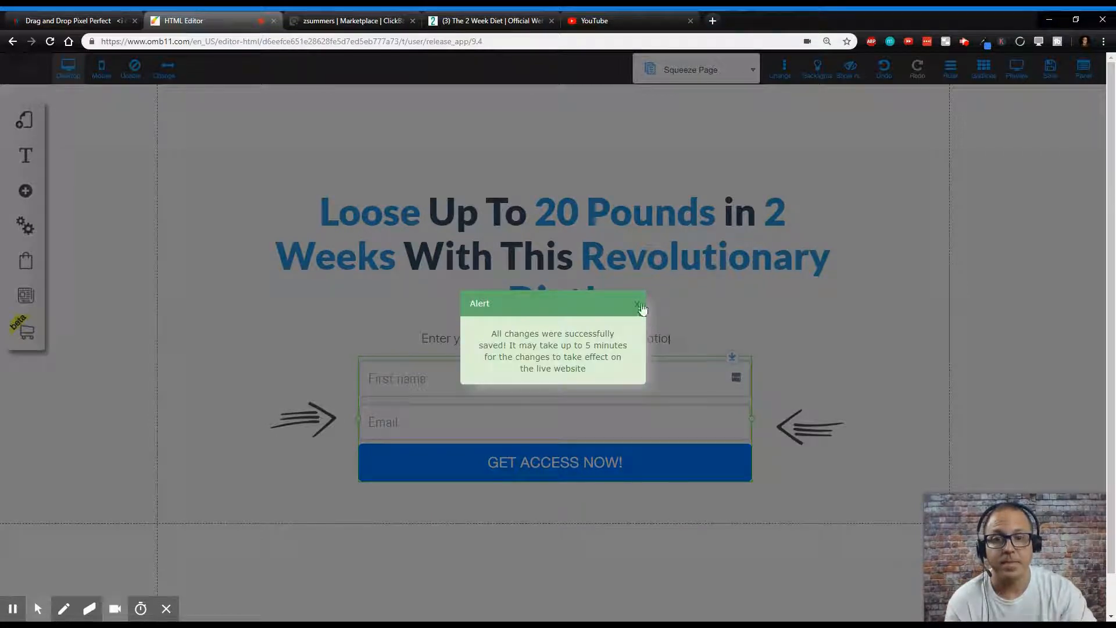
click(640, 305)
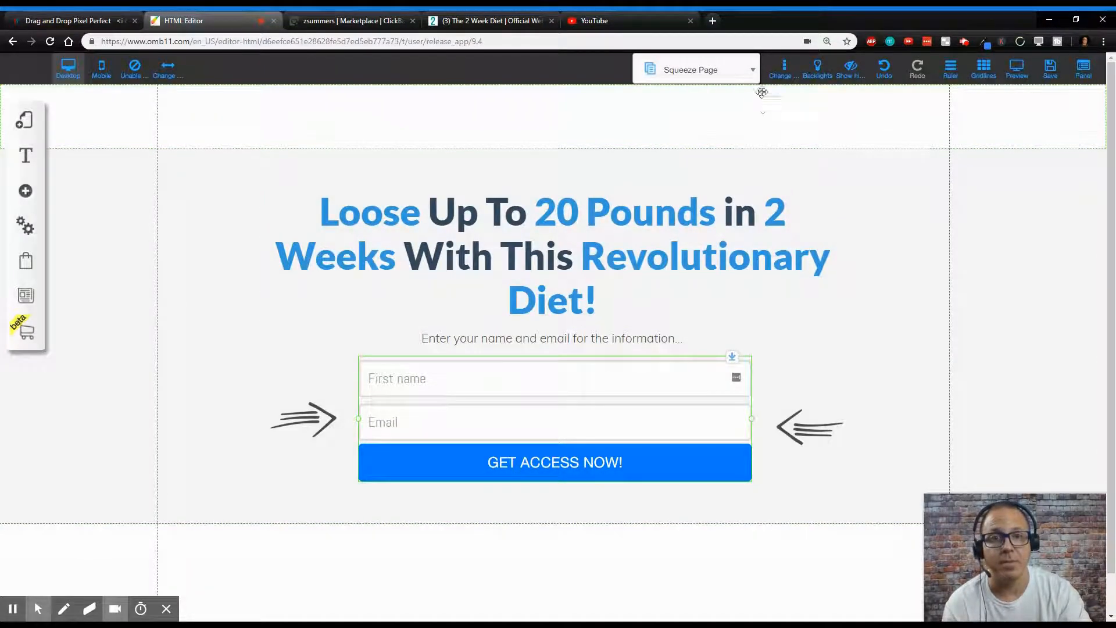
- Open the Thank You page and delete the sub-headline beneath its title
click(752, 73)
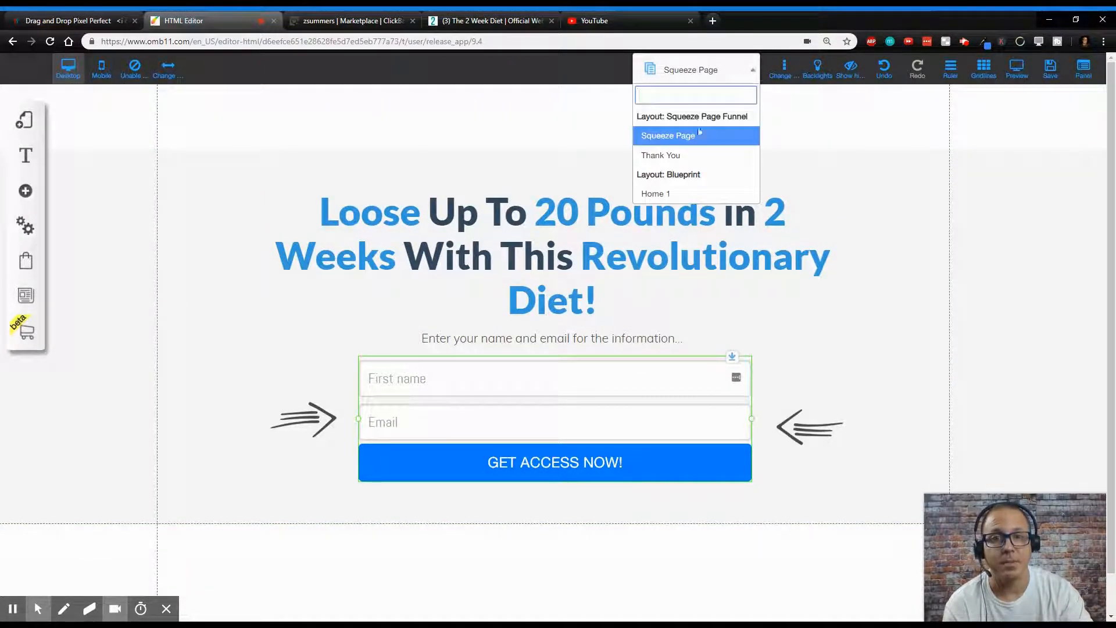
click(688, 155)
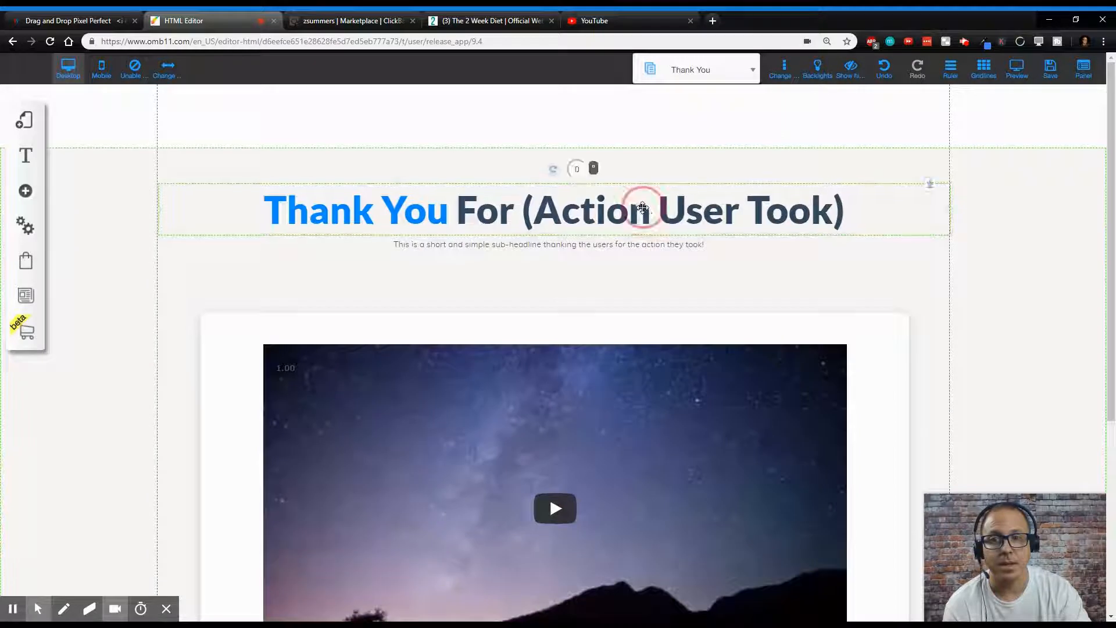
click(844, 211)
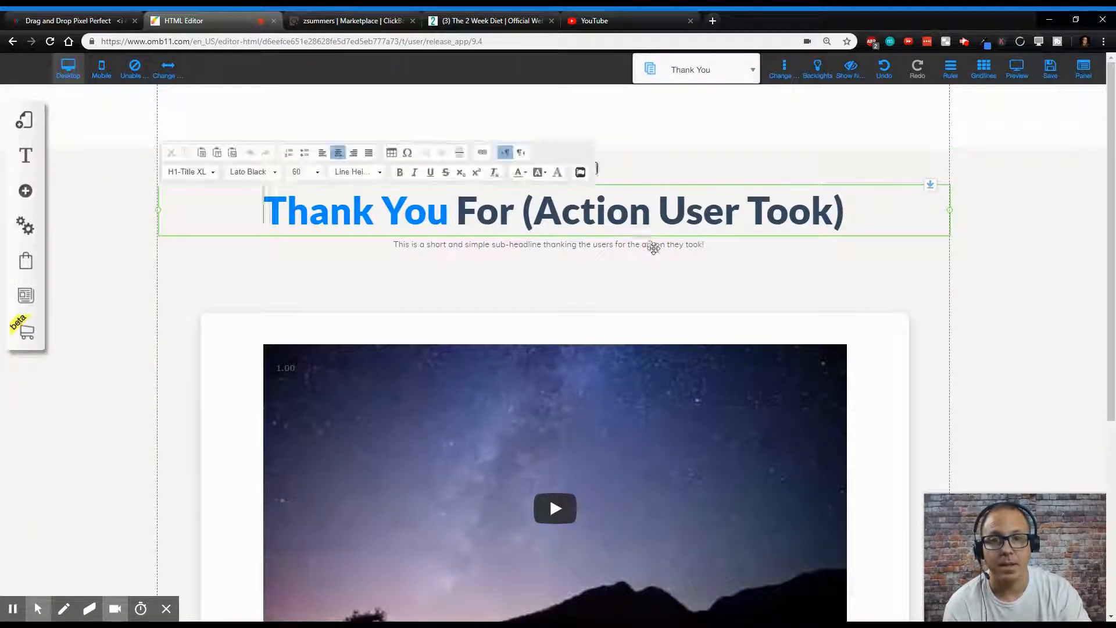
click(680, 249)
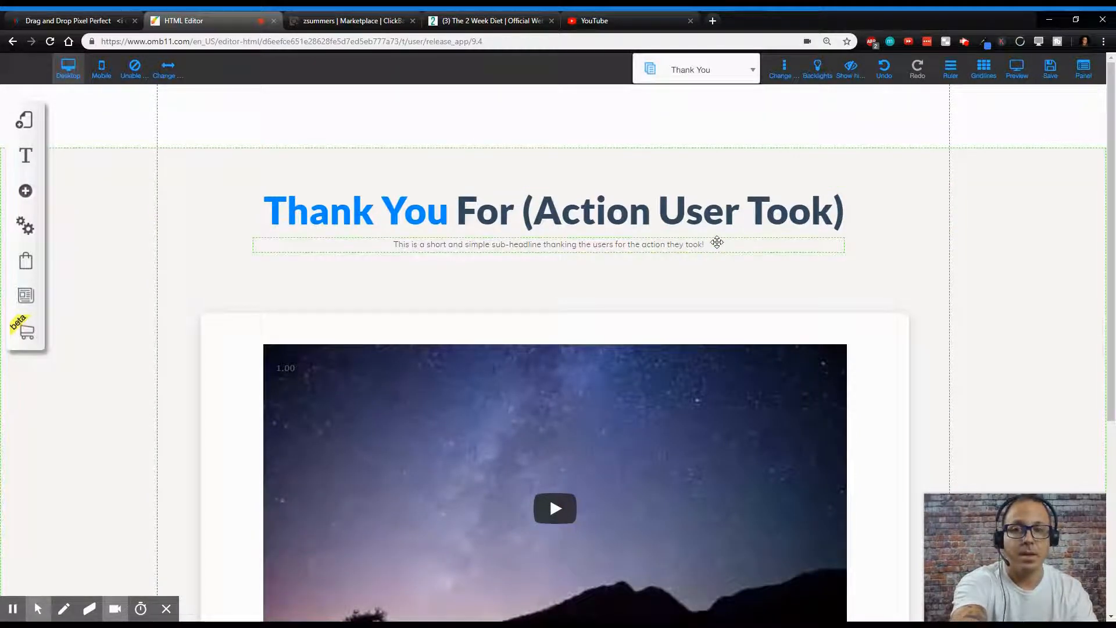
click(756, 247)
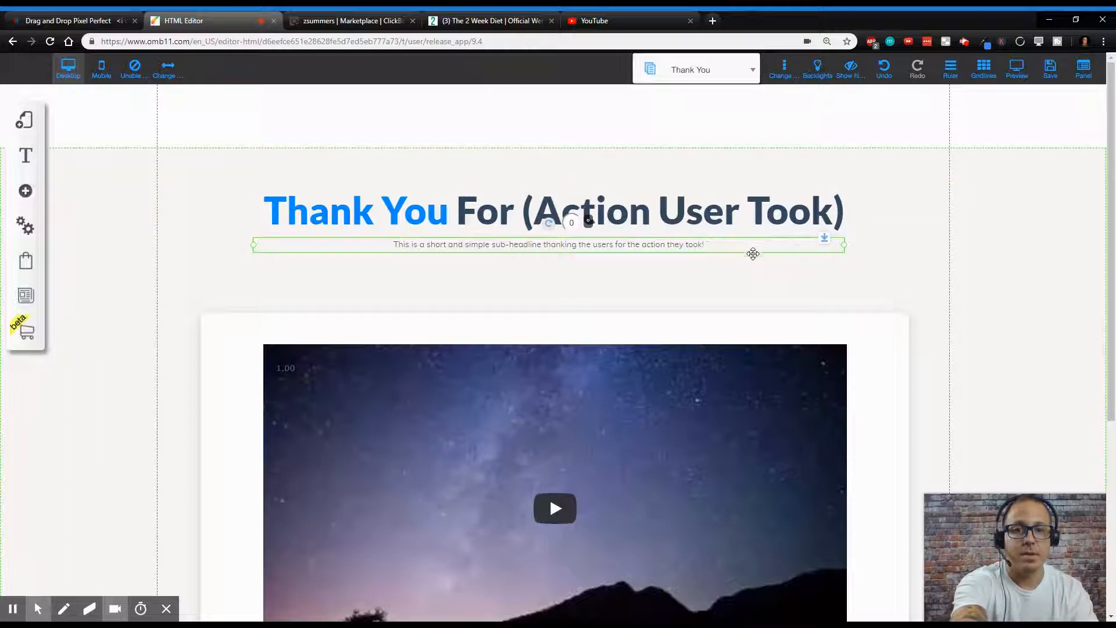
key(Delete)
- Replace the Thank You page headline with 'Watch this video to see what people are saying about the 2 Week Diet!'
click(845, 217)
double_click(864, 217)
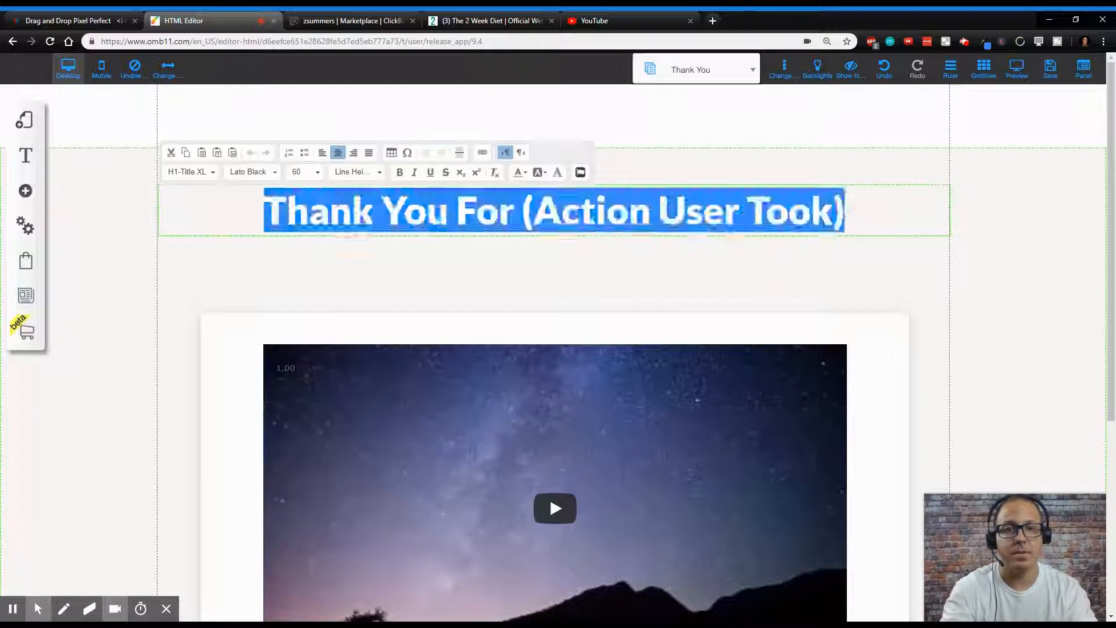
drag(847, 214, 250, 211)
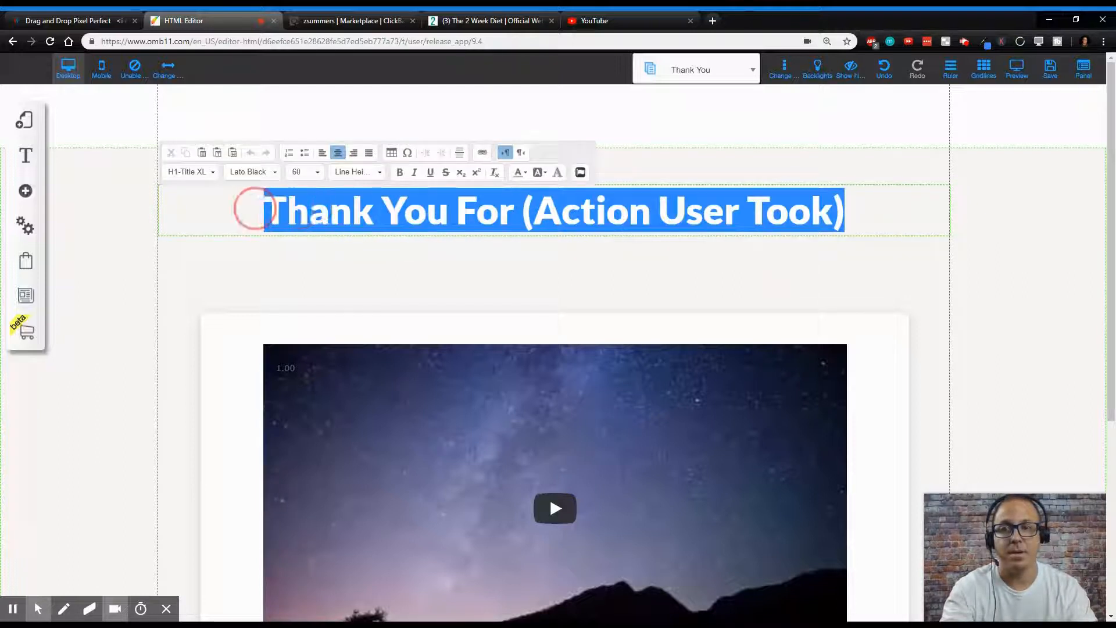
text(Wa)
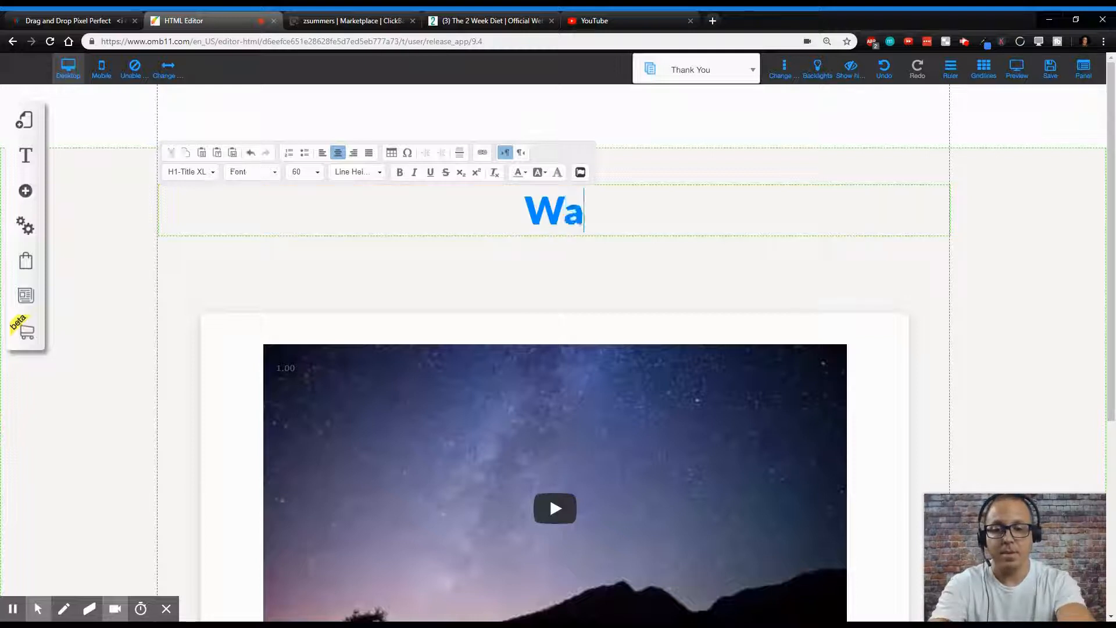
text(tch this video to )
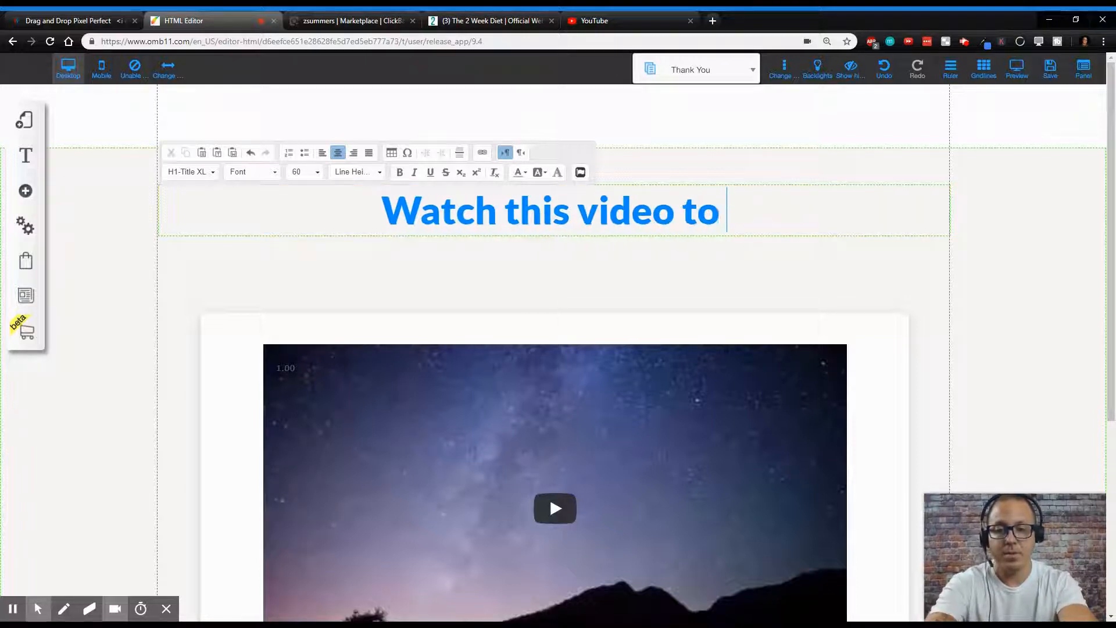
text(see w)
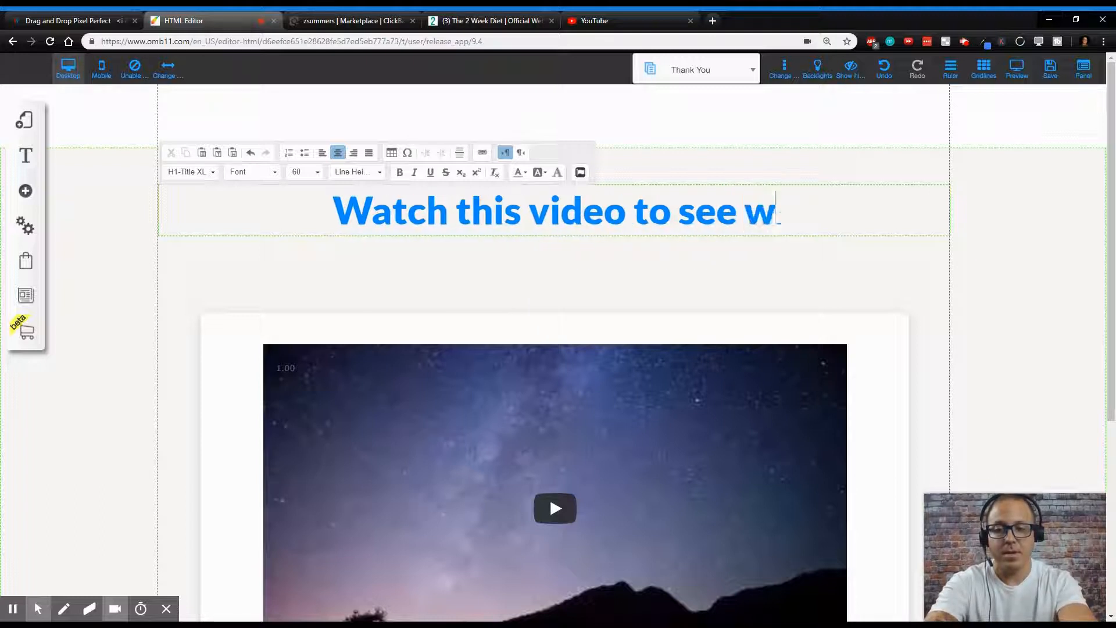
text(hat people)
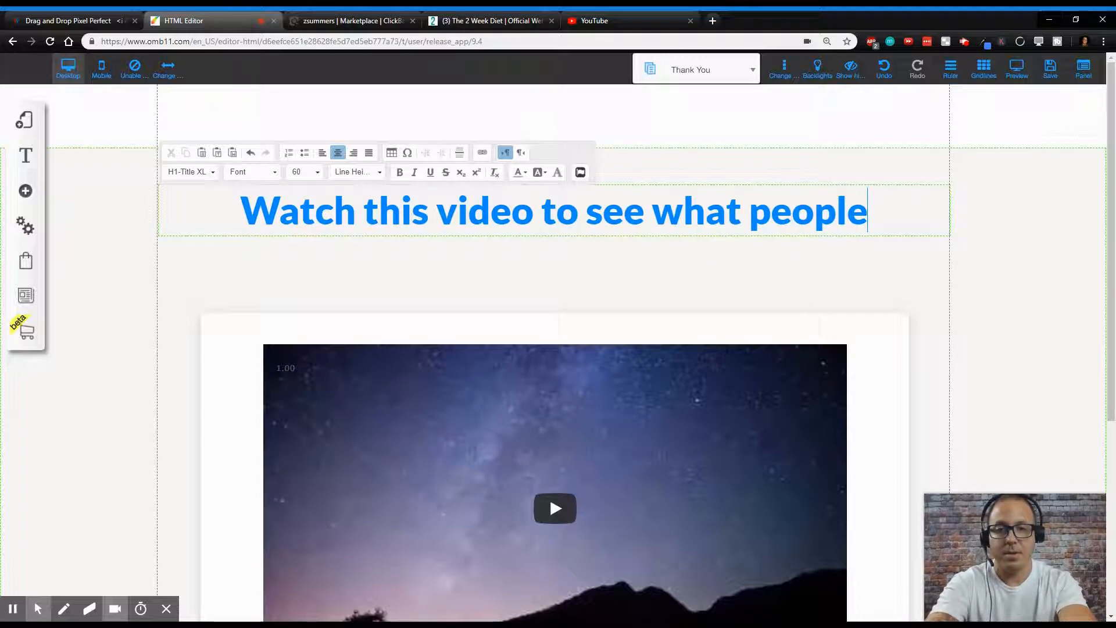
text( are sa)
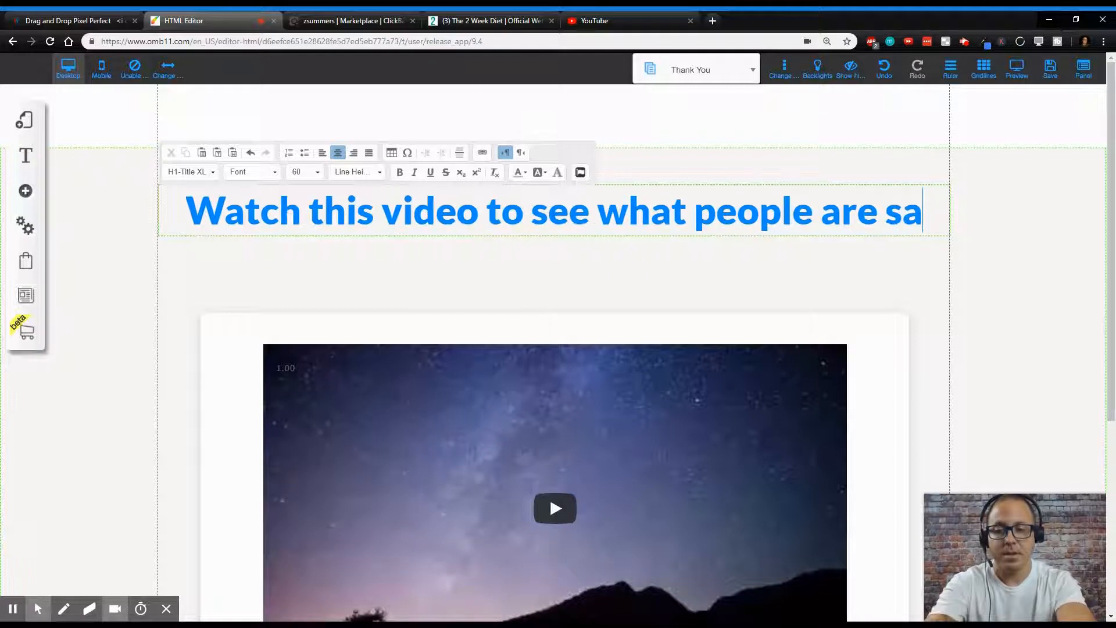
text(ying ad)
key(BackSpace)
text(bout the )
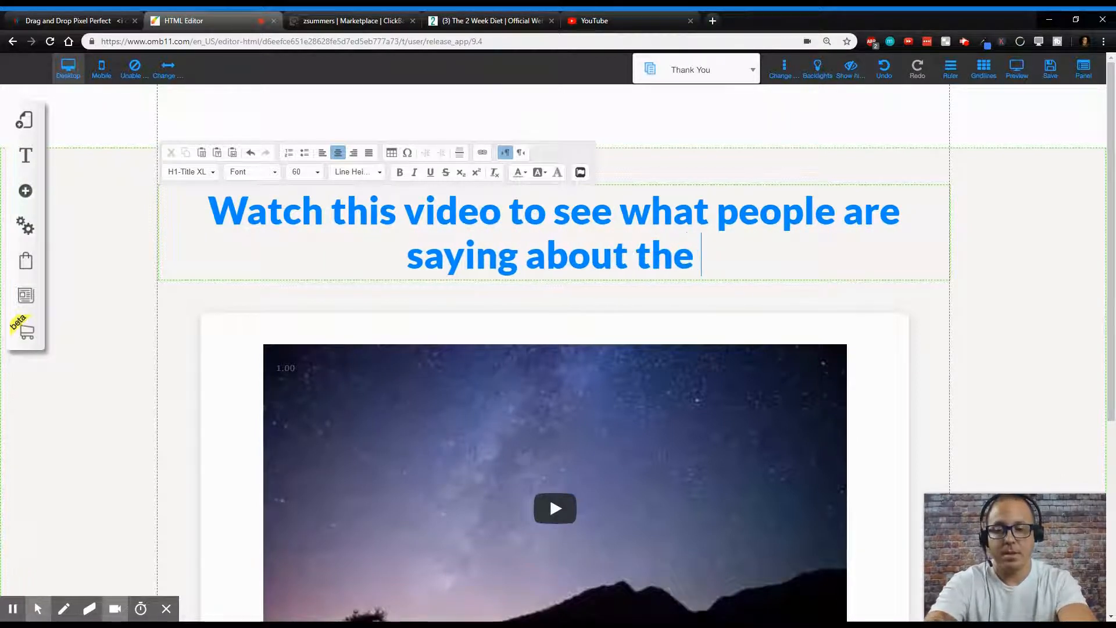
text(2 Week )
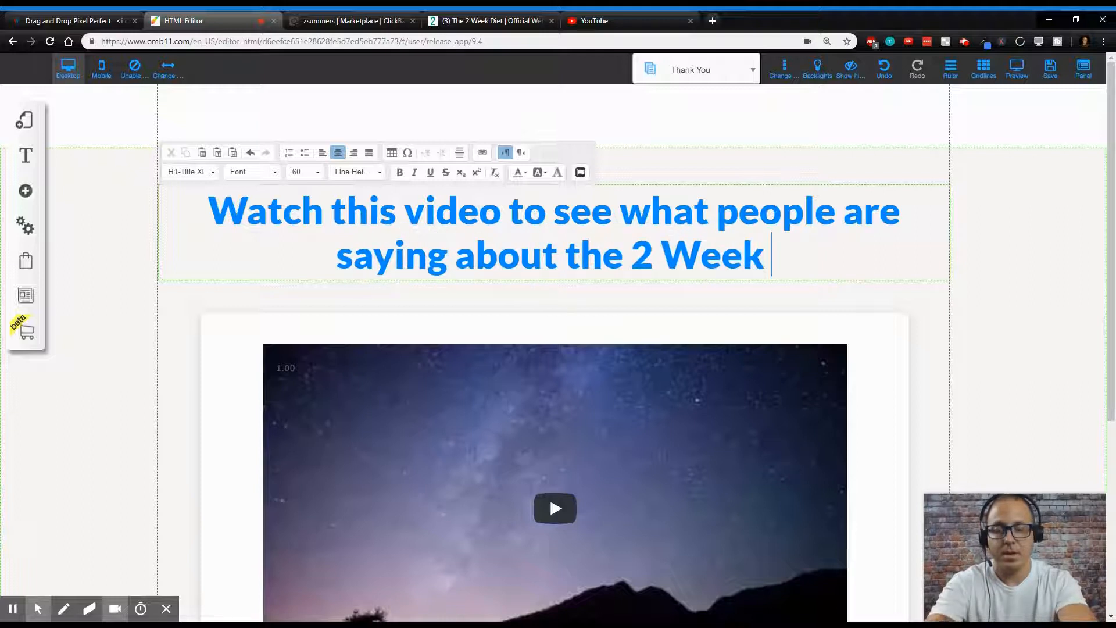
text(Diet!)
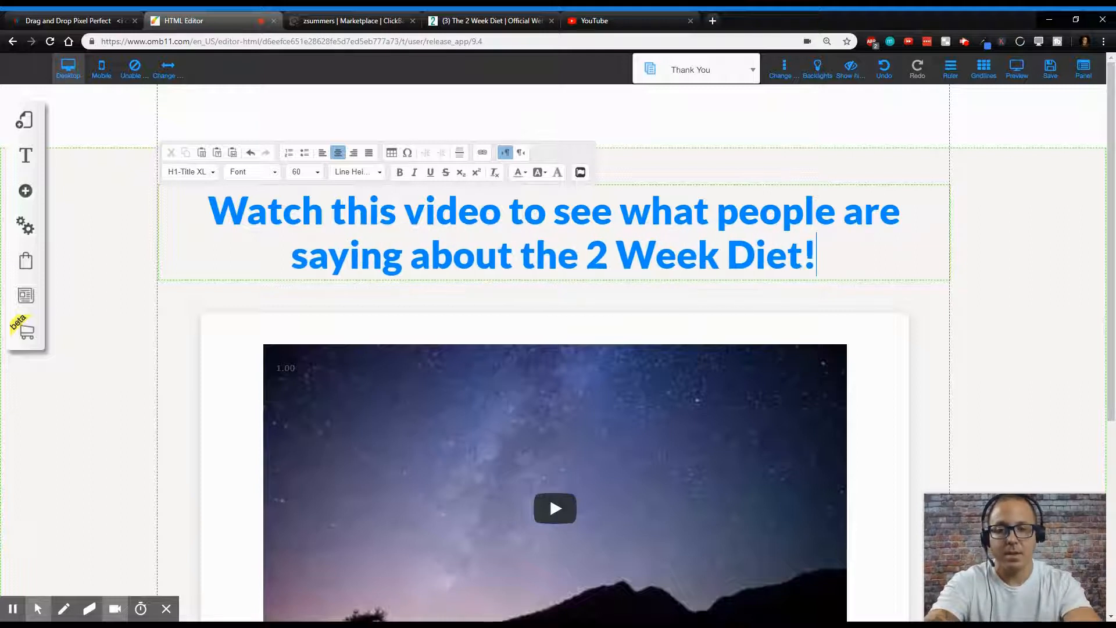
click(1041, 260)
click(425, 214)
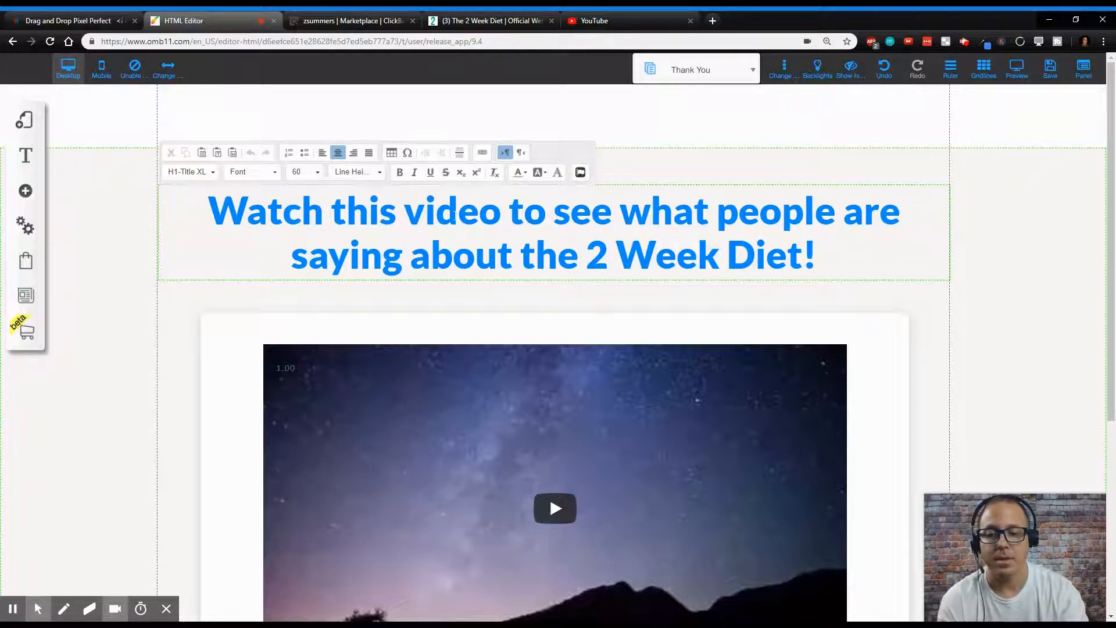
- Delete the text line beneath the video and move the Call To Action button up into its place
scroll(725, 393, down, 5)
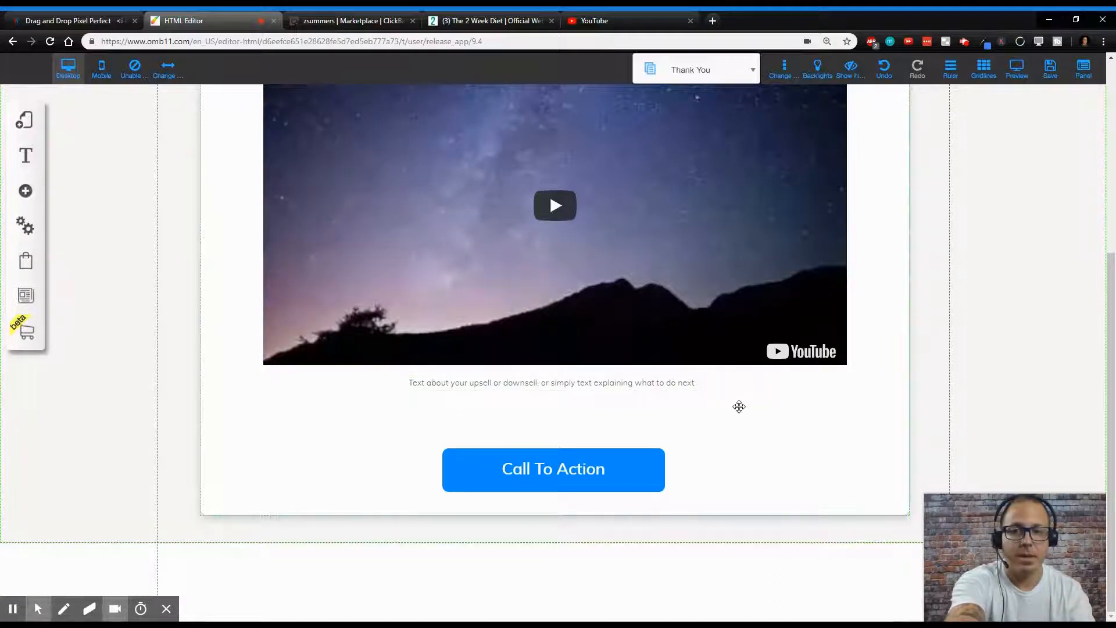
click(668, 382)
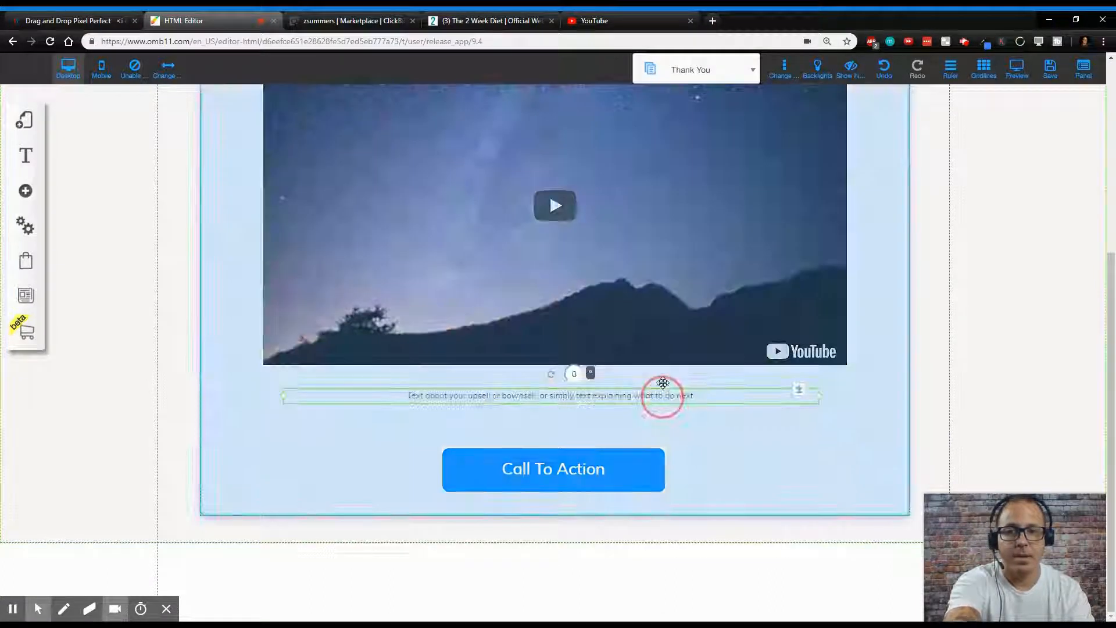
key(Delete)
drag(603, 466, 601, 420)
double_click(593, 428)
click(520, 224)
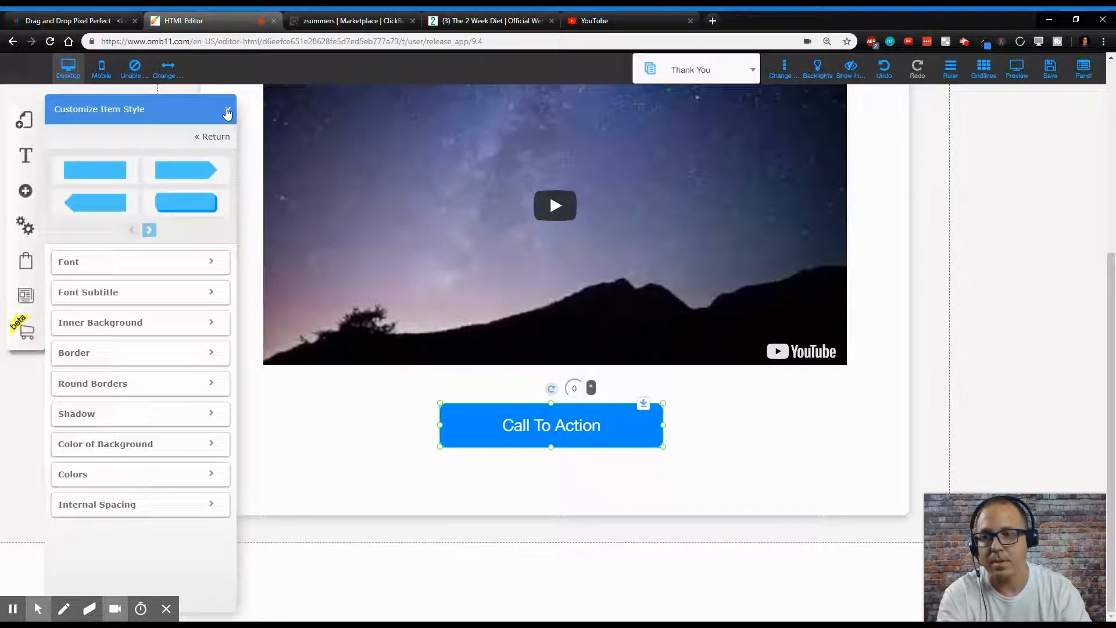
click(228, 112)
- Change the button text to 'Get 2 Week Diet Now!' and nudge the button slightly upward
click(528, 424)
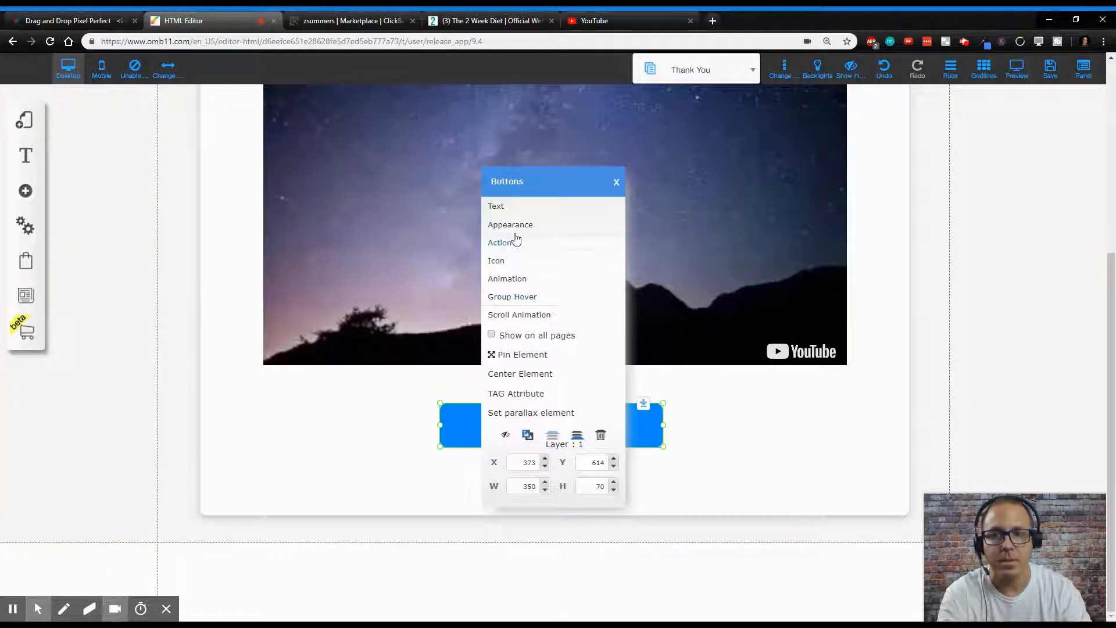
click(537, 206)
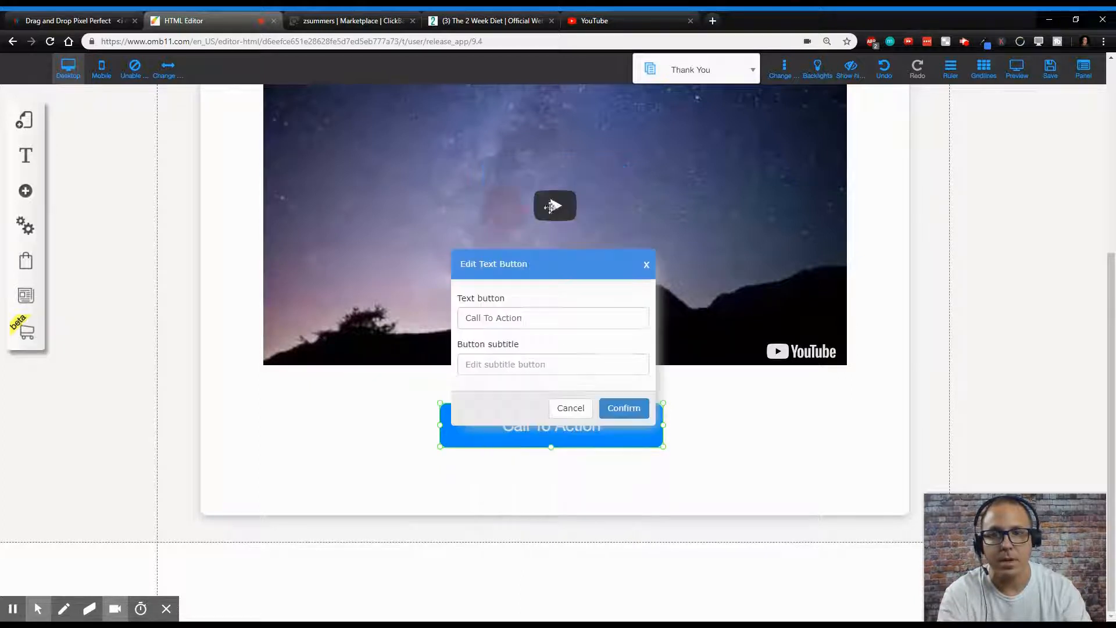
key(ctrl+a)
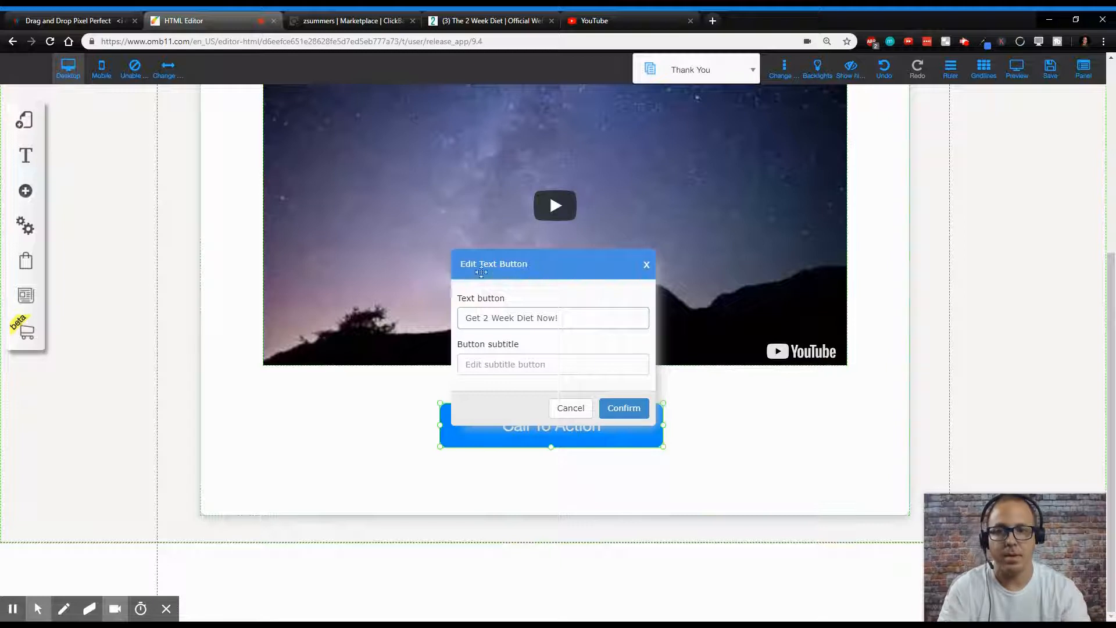
click(624, 407)
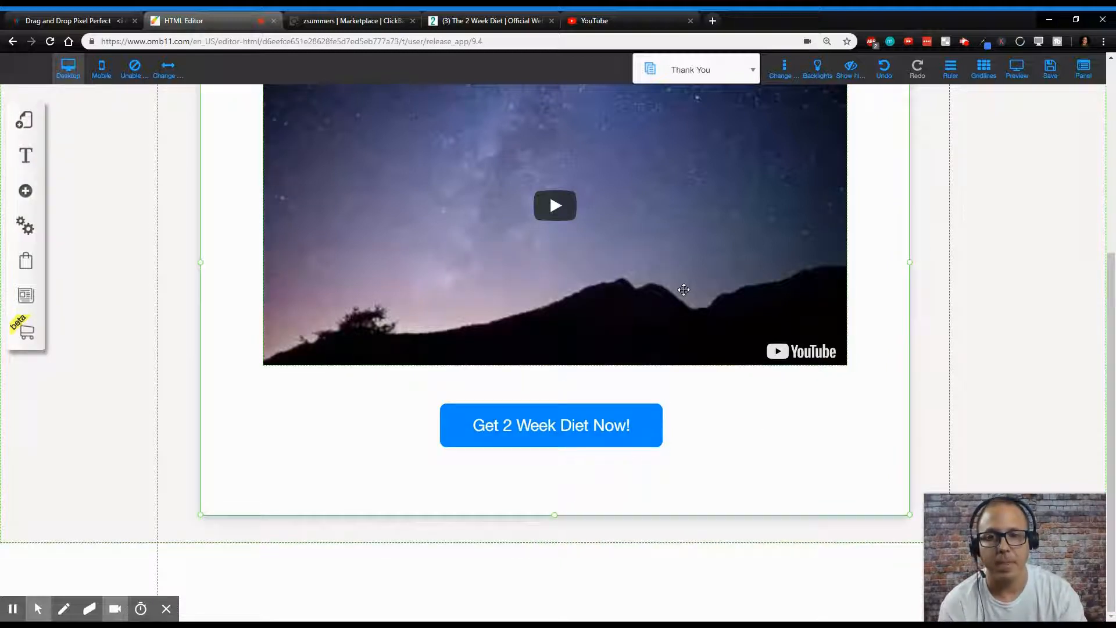
click(626, 426)
drag(626, 427, 628, 419)
click(776, 432)
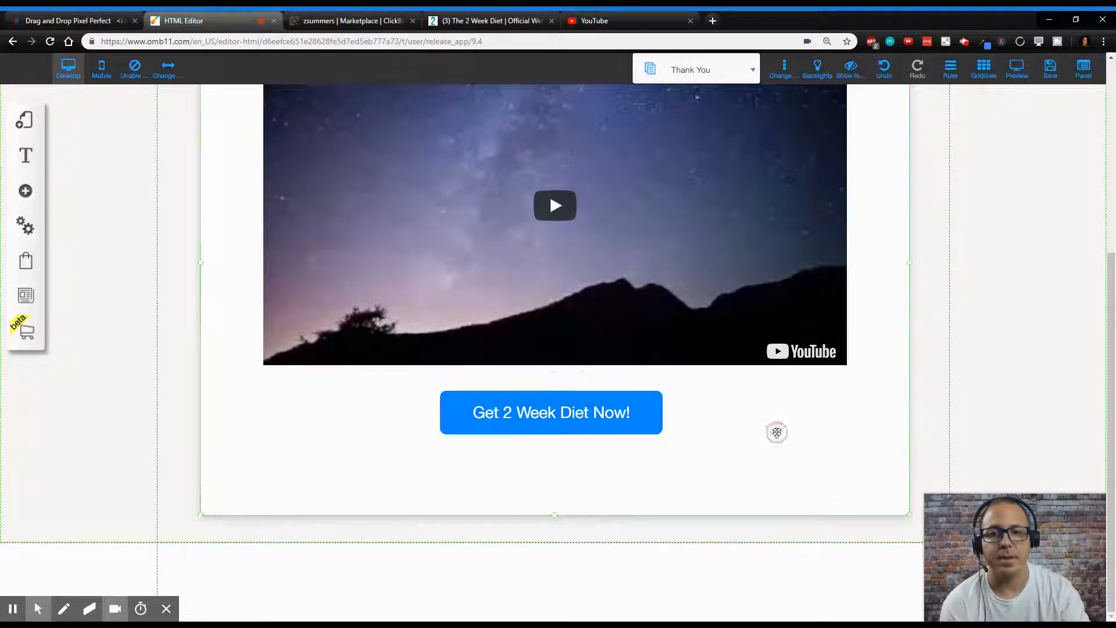
scroll(766, 391, up, 5)
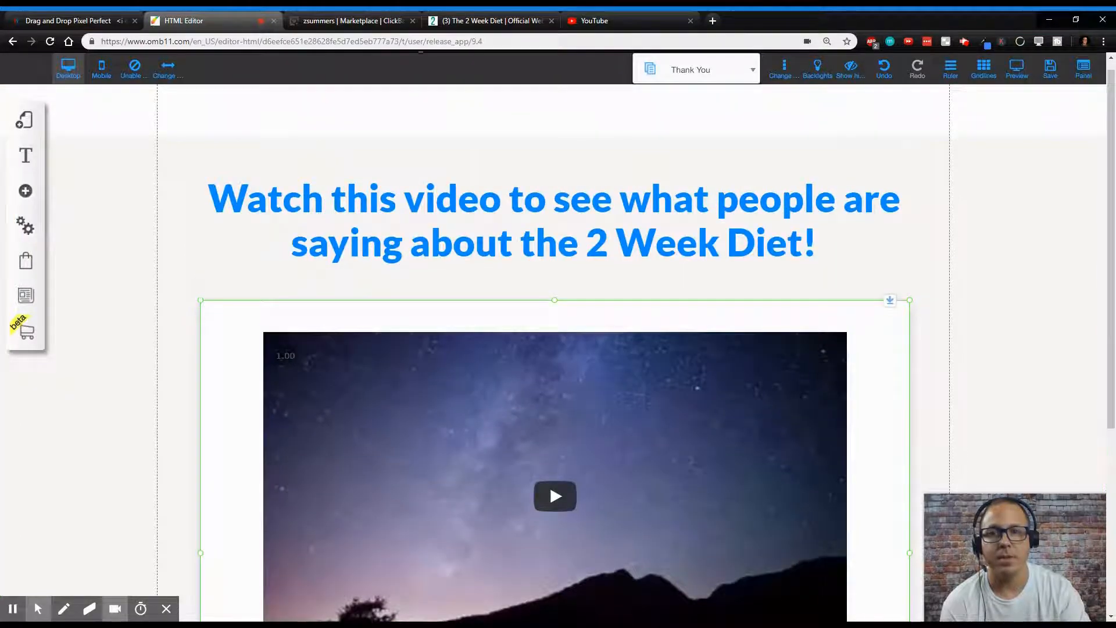
- Switch to YouTube, search for '2 week diet review' and open the Brian Flatt 2 Week Diet review video
click(617, 21)
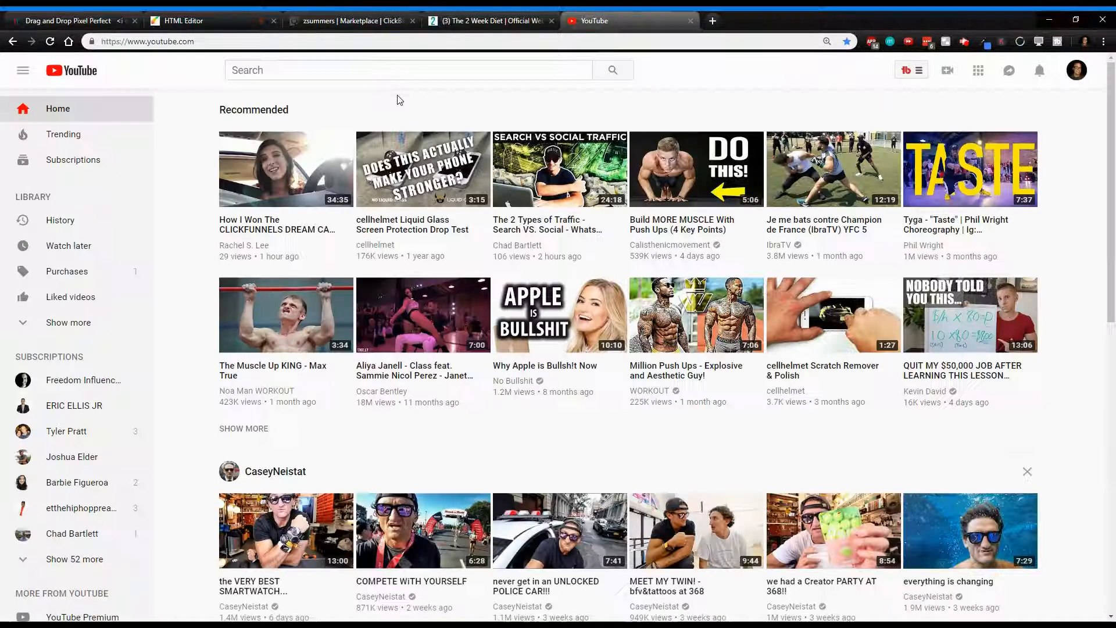
click(398, 69)
text(2 week )
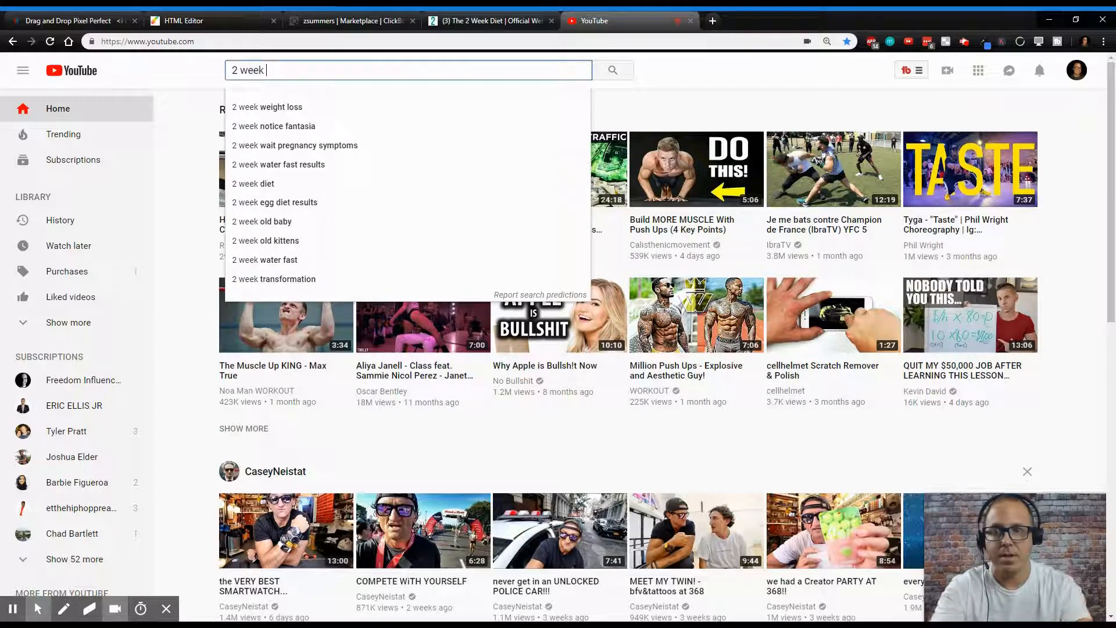
text(diet r)
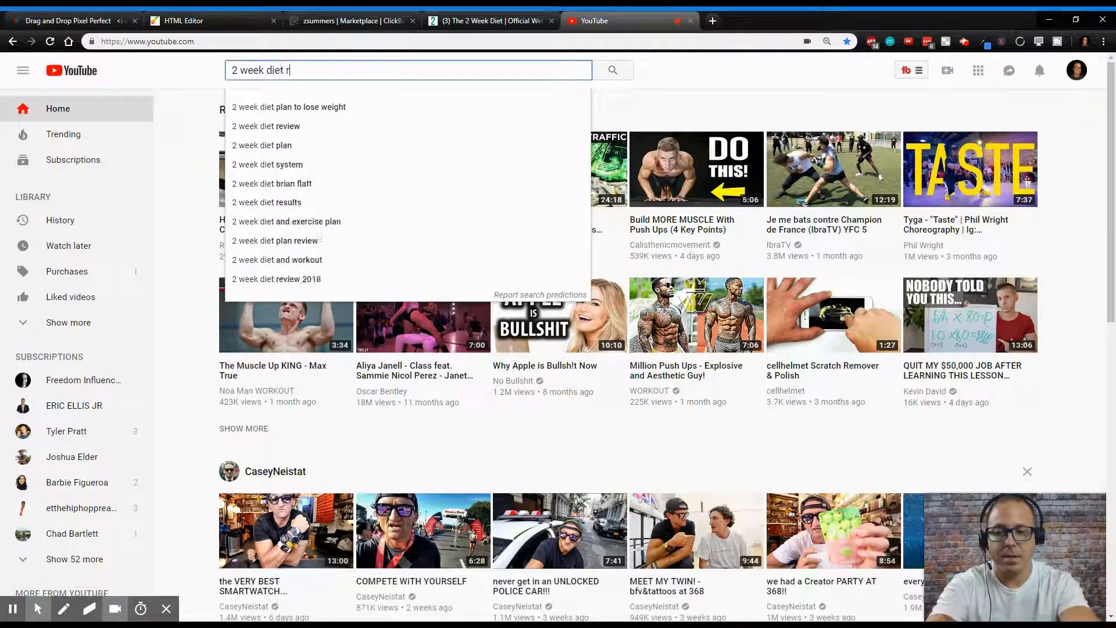
text(eview)
key(Return)
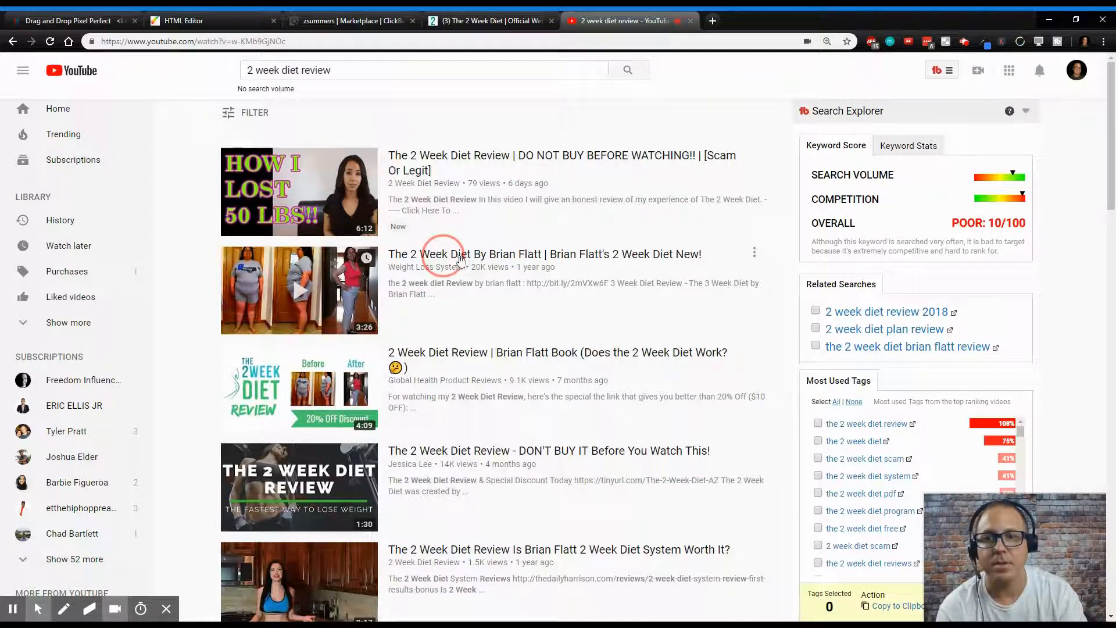
click(494, 254)
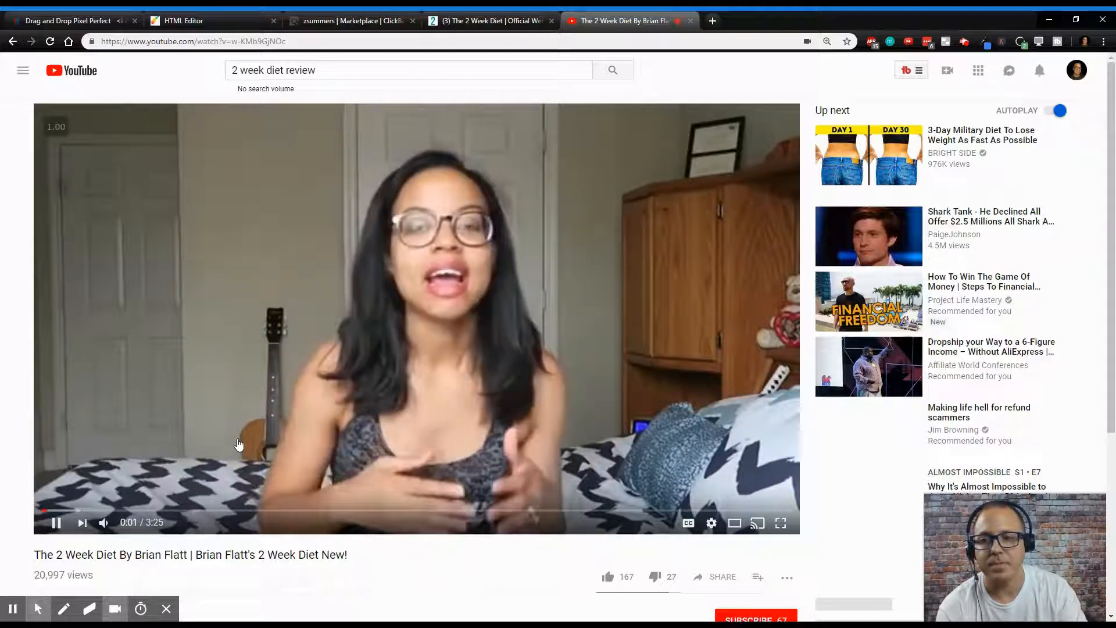
- Mute the review video and copy its page URL
click(104, 523)
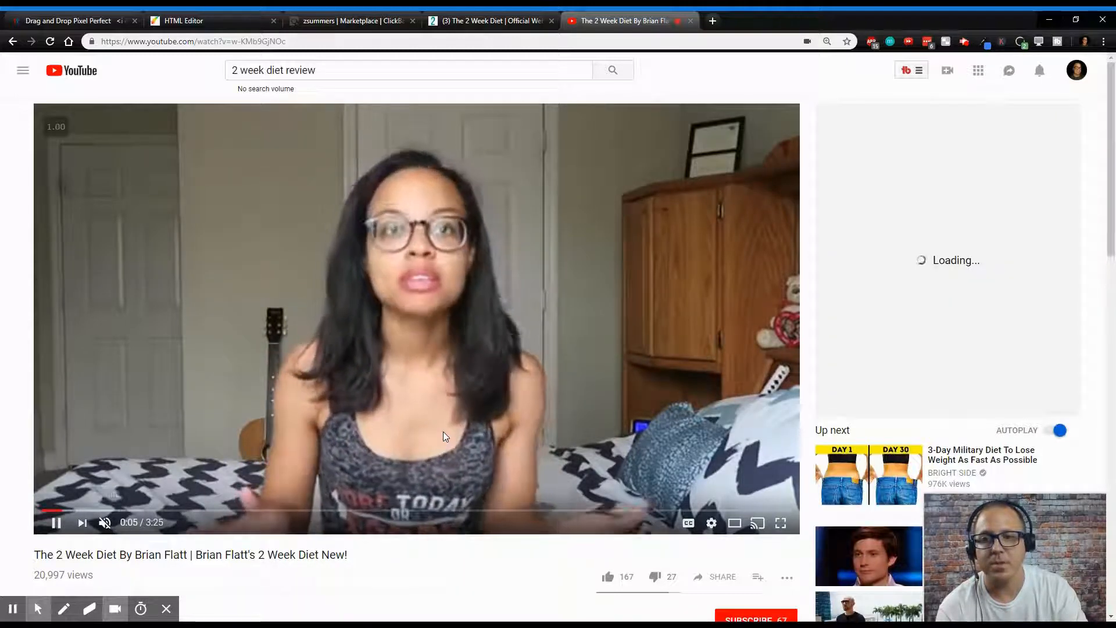
scroll(442, 432, down, 2)
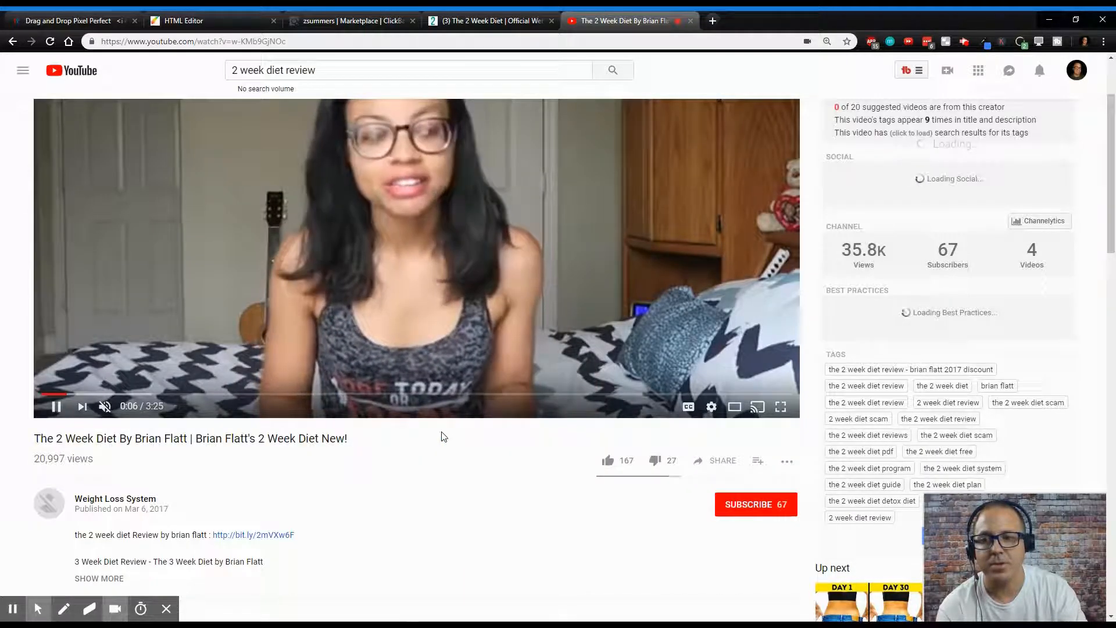
scroll(444, 437, down, 1)
scroll(460, 431, up, 2)
scroll(441, 438, up, 1)
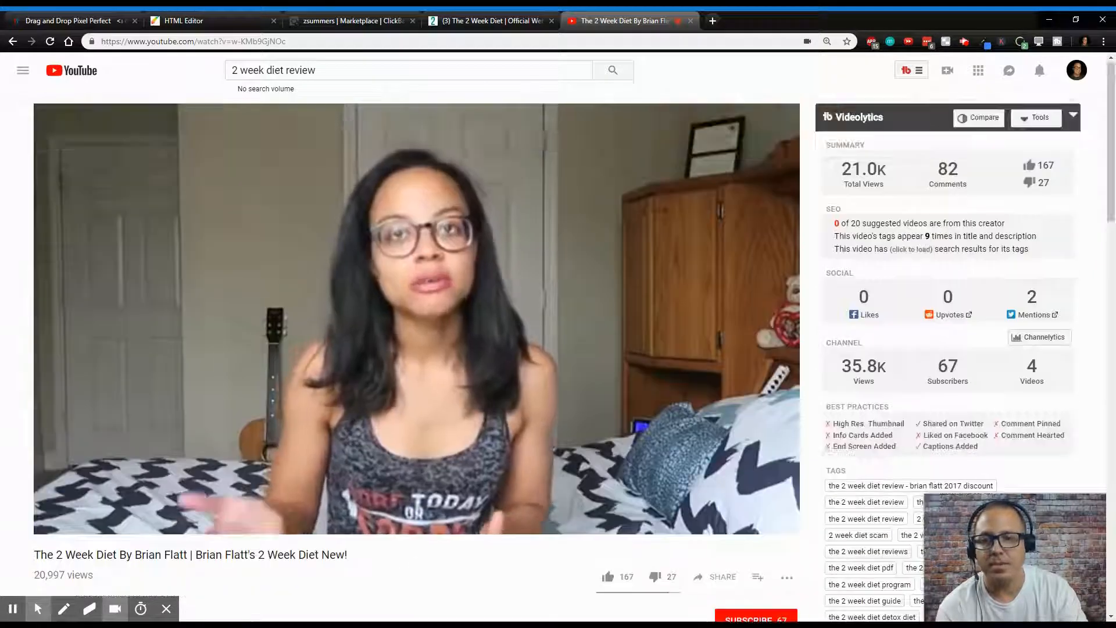
key(ctrl+l)
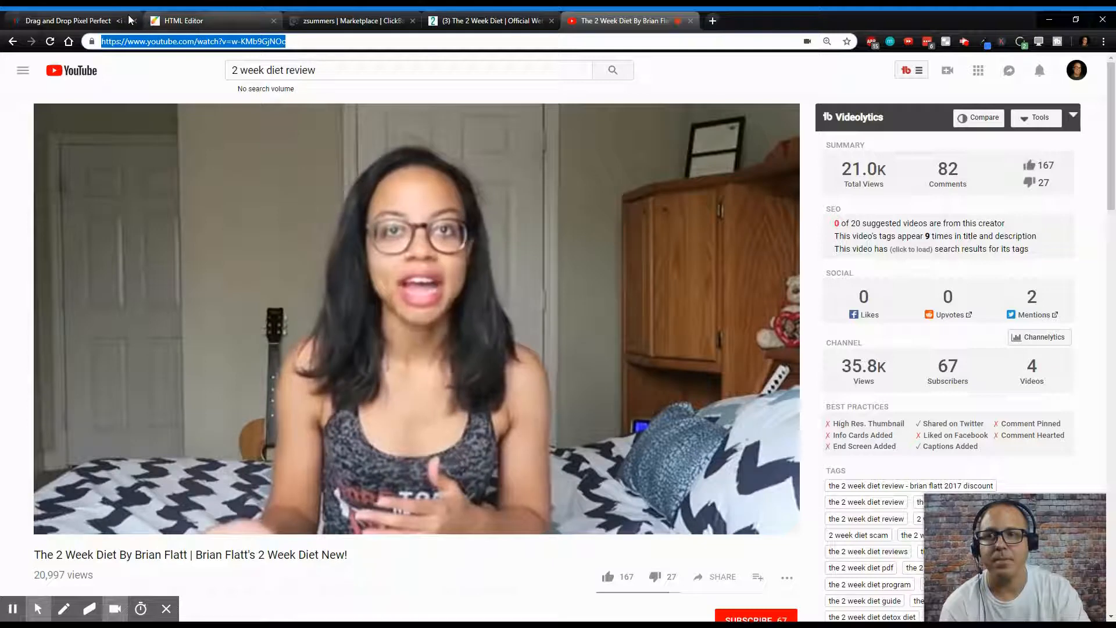
- Back in the editor, replace the Thank You page video URL with the copied YouTube link, confirm and save
click(243, 18)
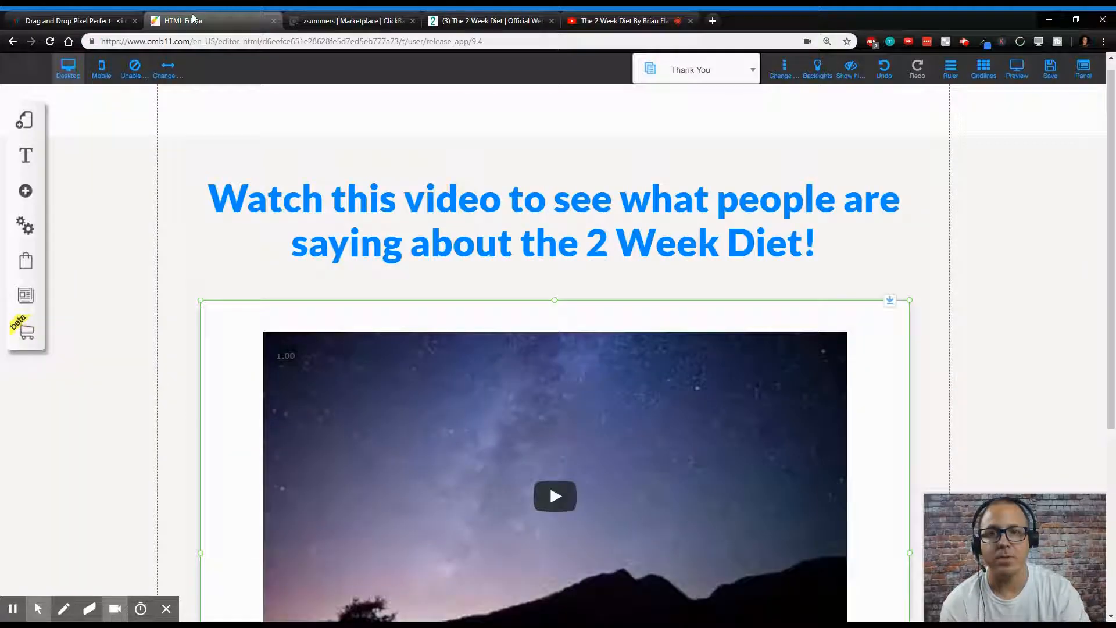
click(560, 380)
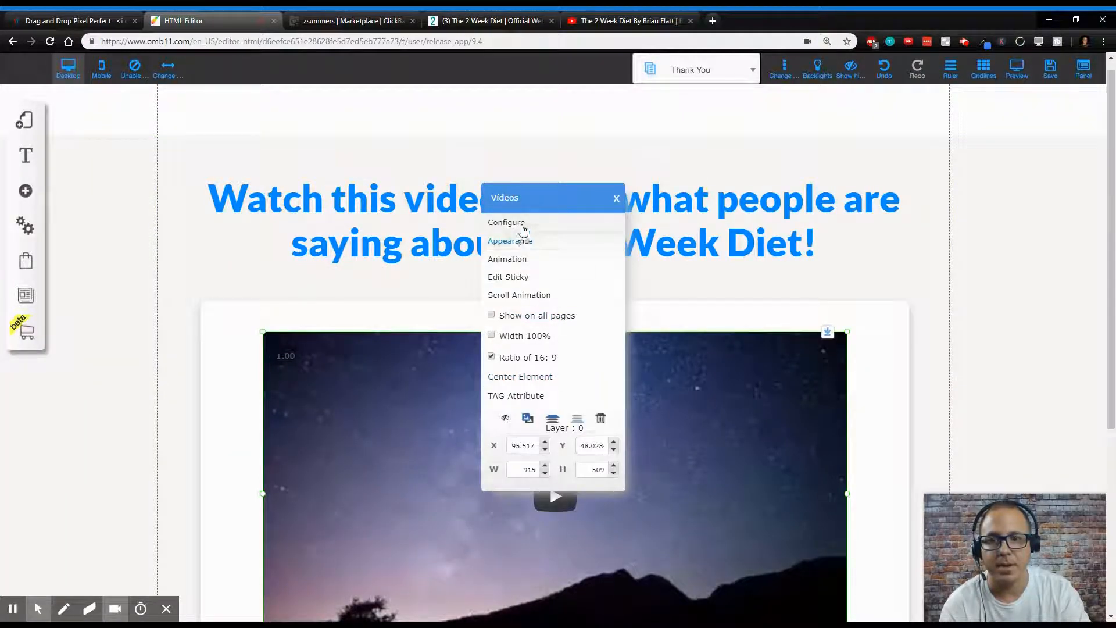
click(506, 223)
triple_click(541, 250)
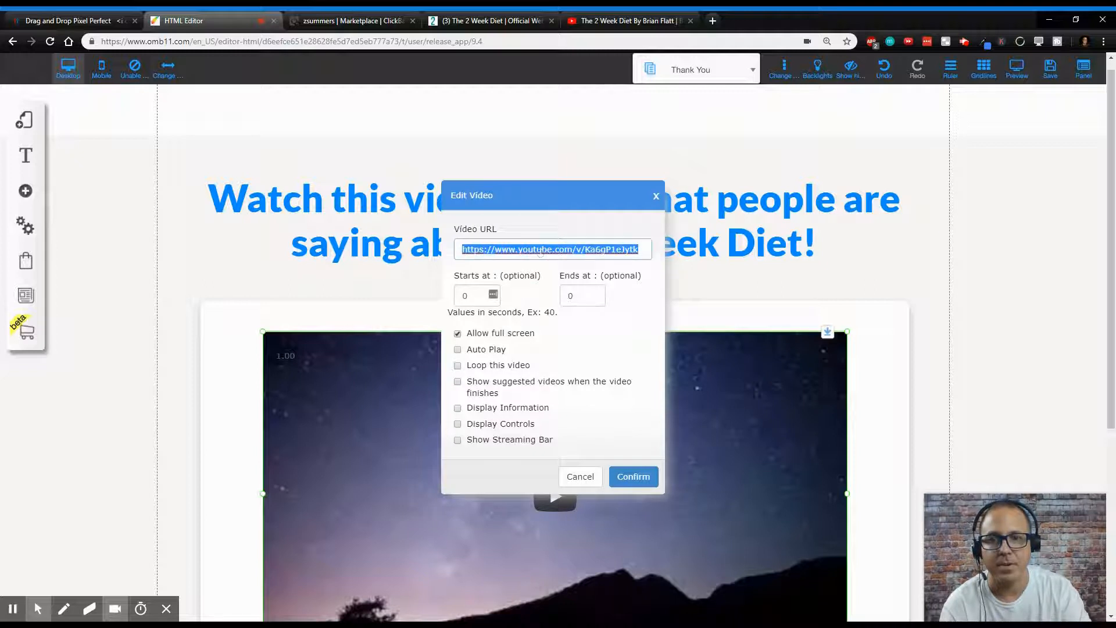
key(BackSpace)
key(ctrl+v)
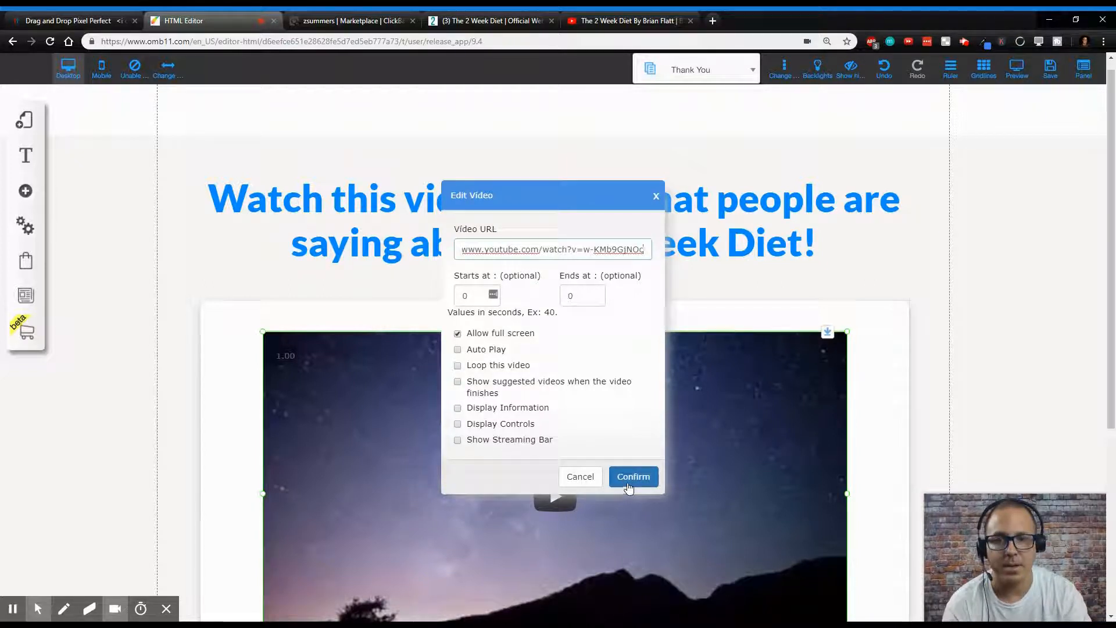
click(629, 478)
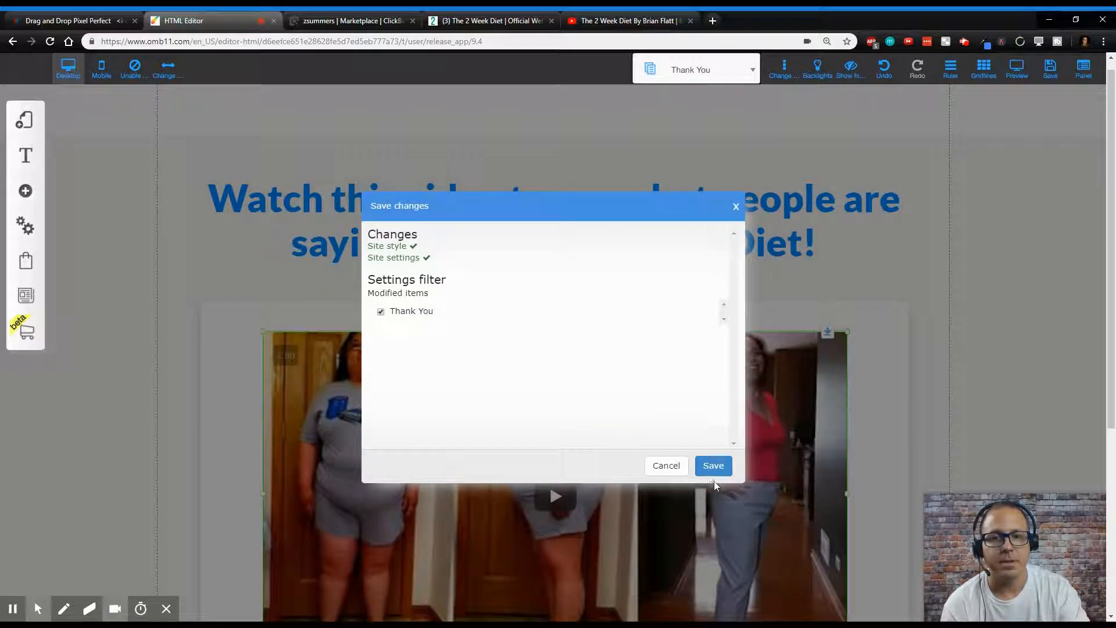
click(712, 466)
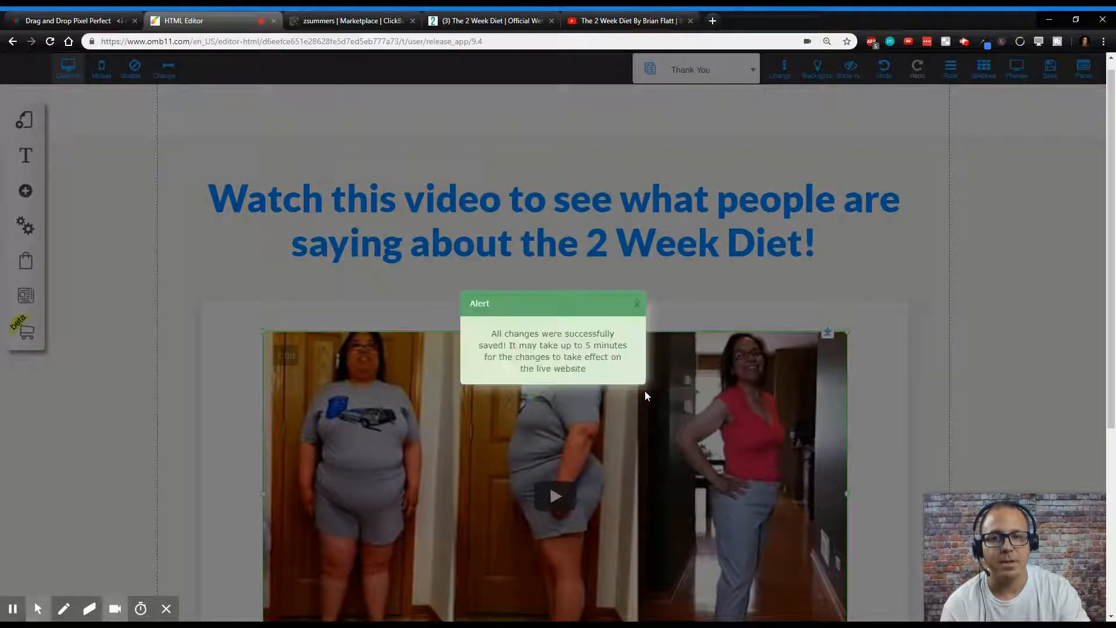
- Set the Thank You page's 'Get 2 Week Diet Now!' button to link to the copied ClickBank hoplink web address
click(637, 305)
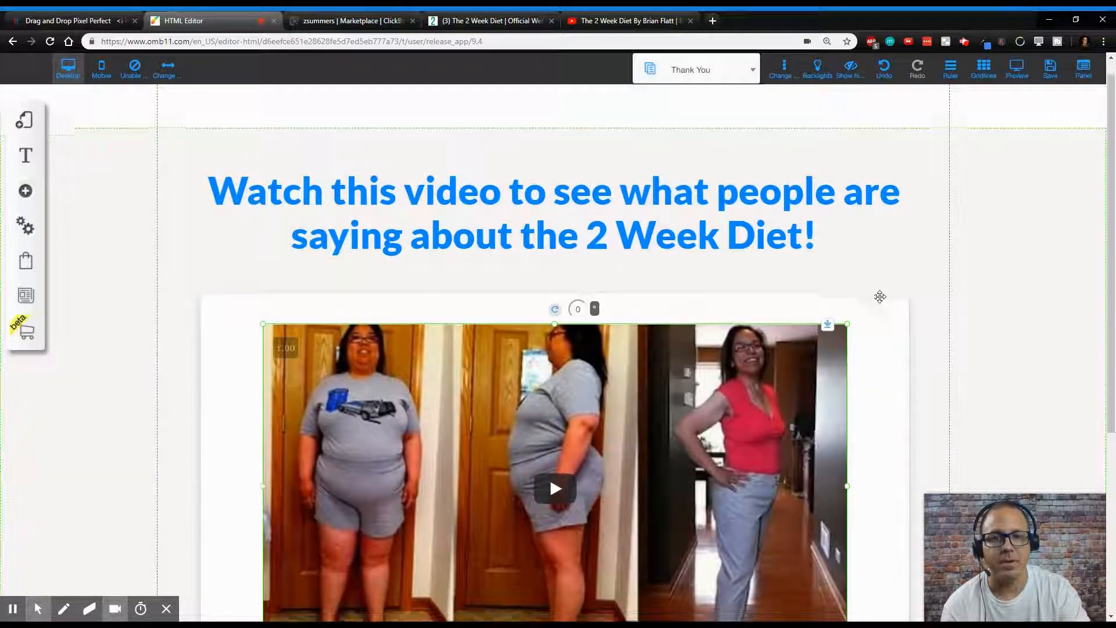
scroll(878, 298, down, 5)
click(552, 420)
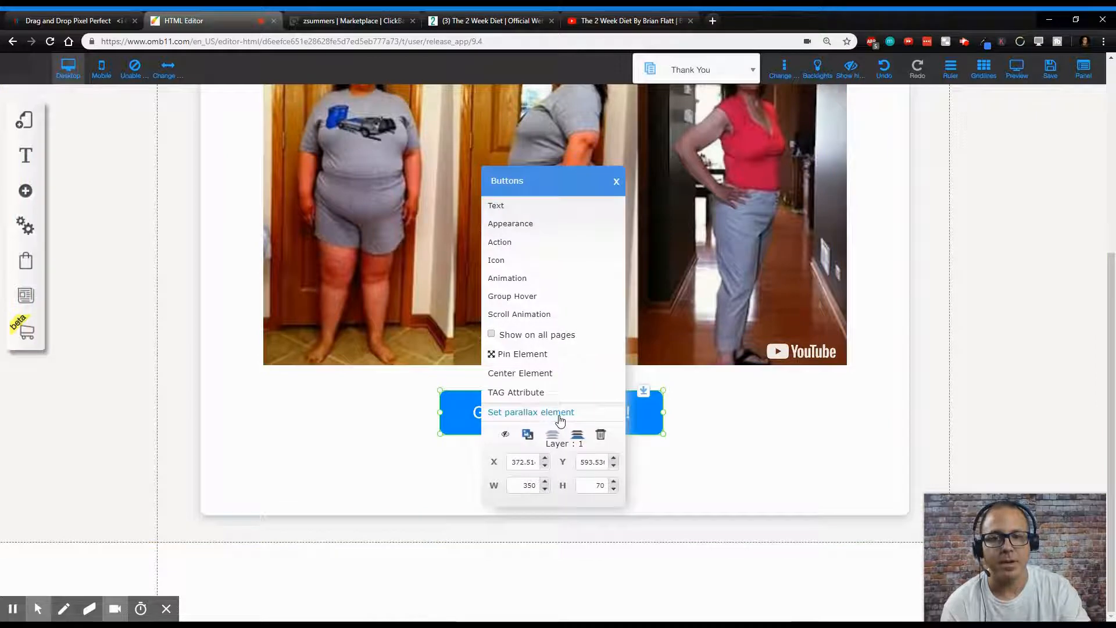
click(501, 242)
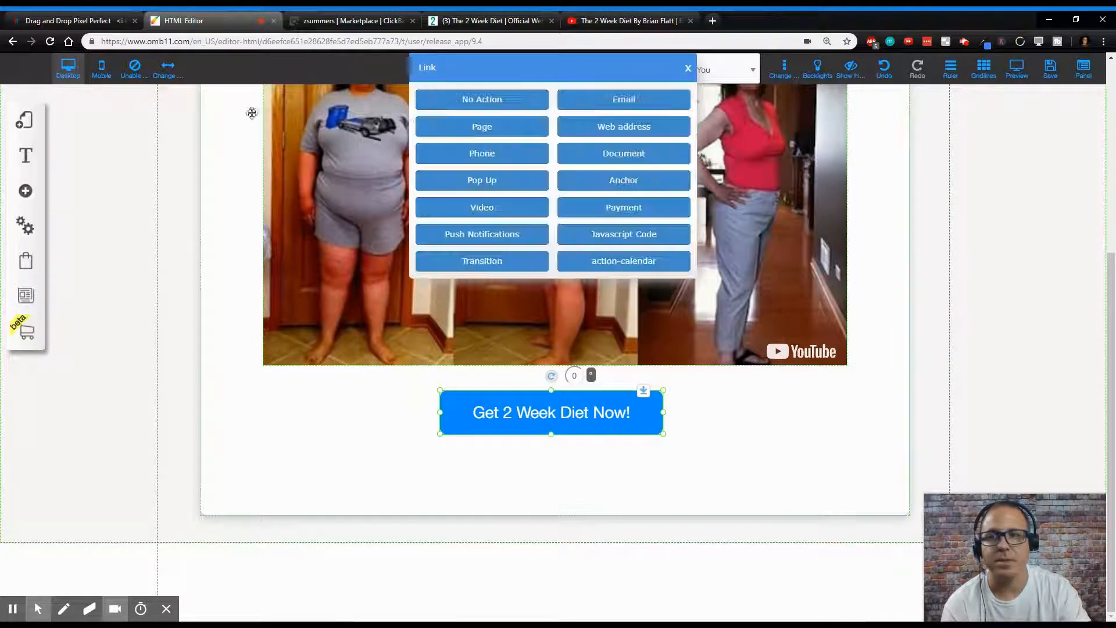
click(382, 16)
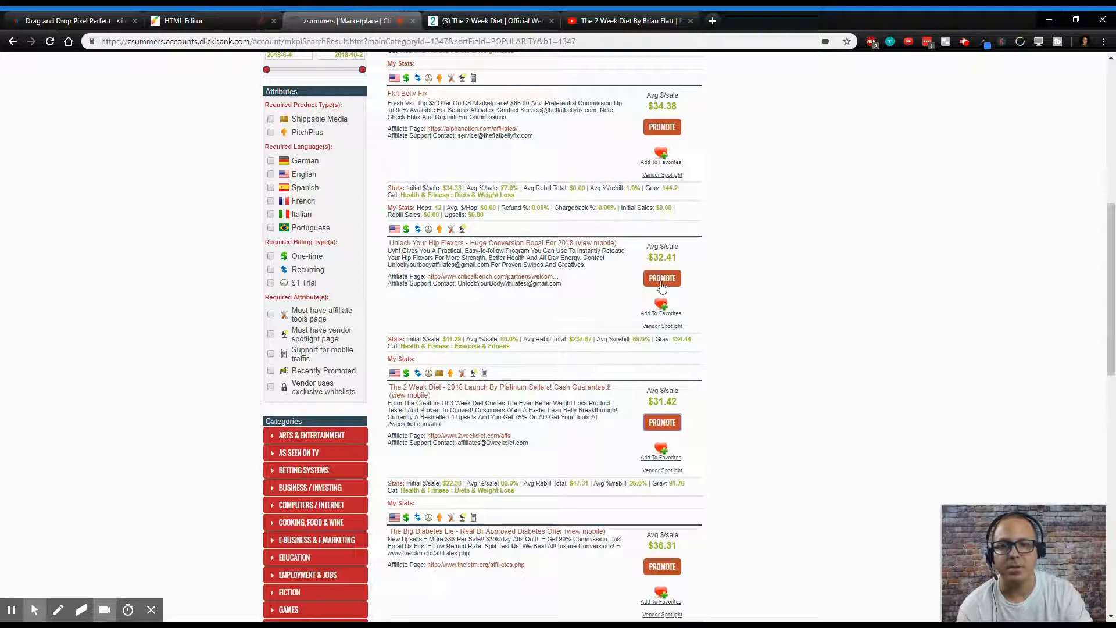
click(647, 417)
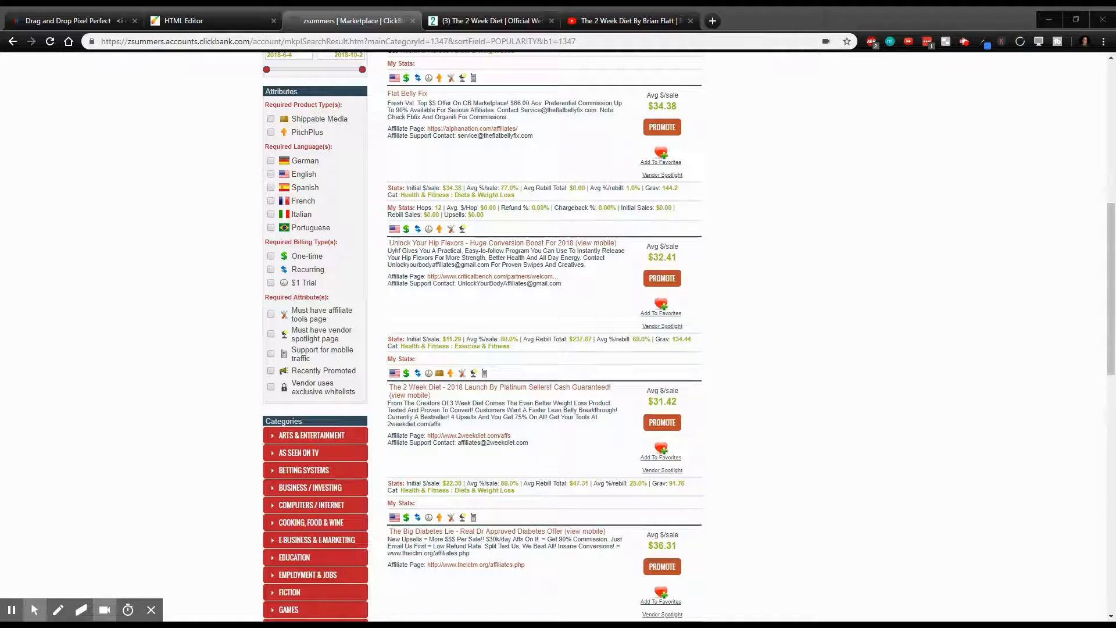
click(184, 20)
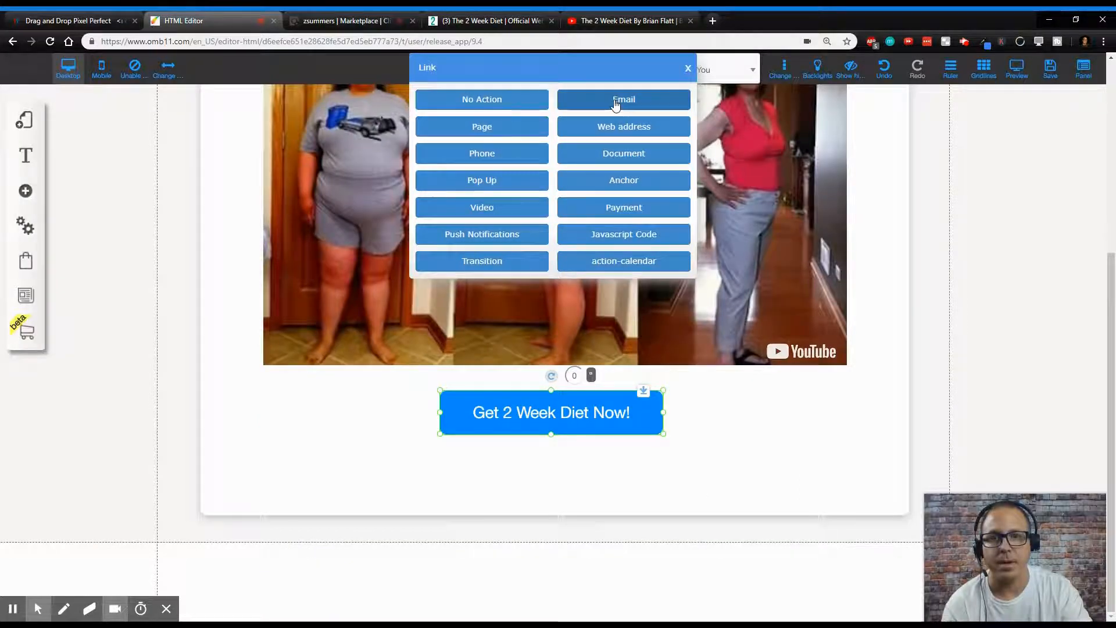
click(615, 131)
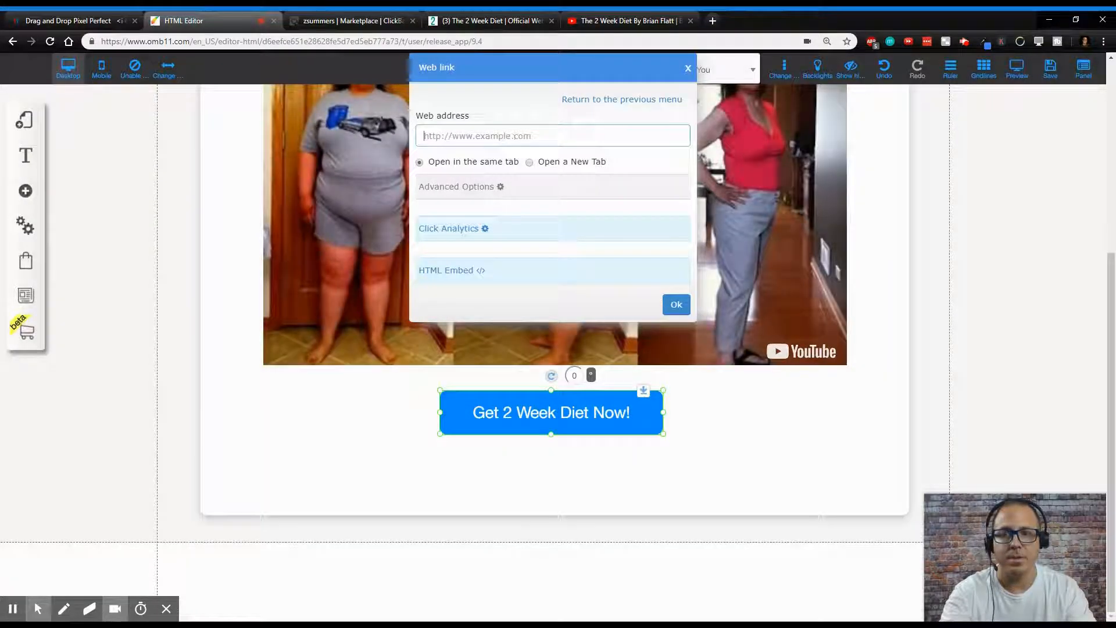
text(https://cad3ay4sylgn3gen7chfe5ngen.hop.clickbank.net/)
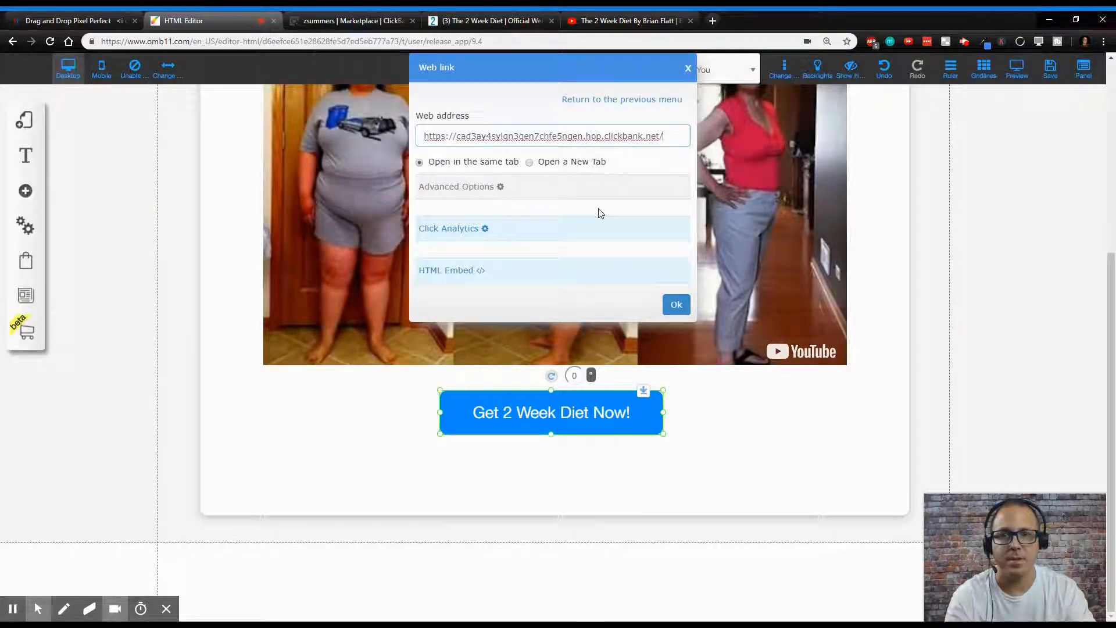
click(675, 304)
- Save the Thank You page changes
scroll(817, 311, up, 5)
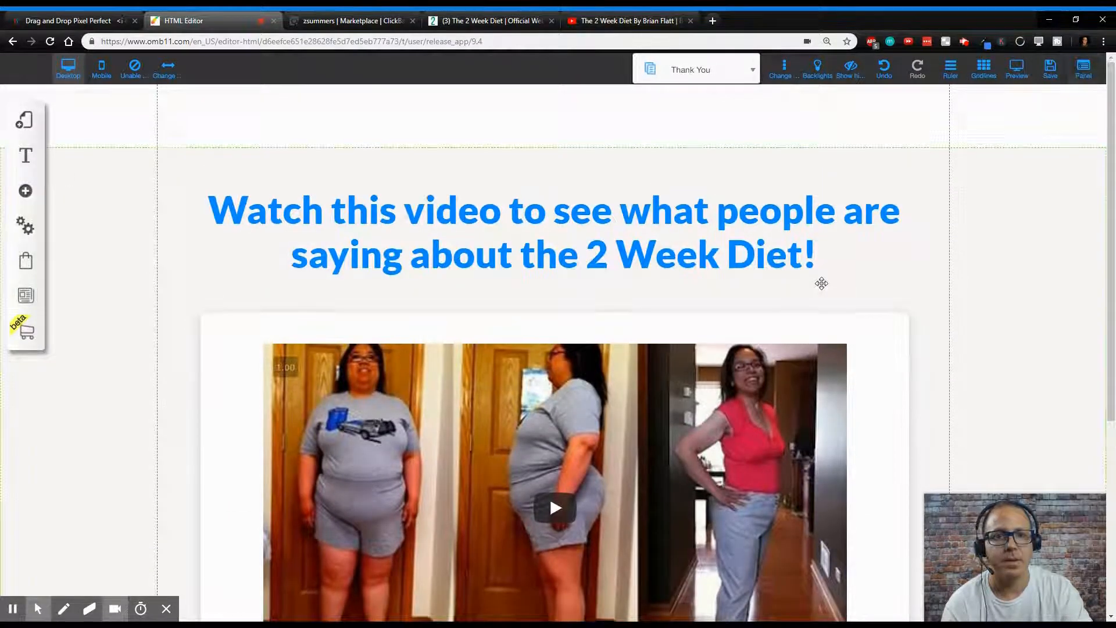
scroll(822, 284, down, 1)
key(ctrl+s)
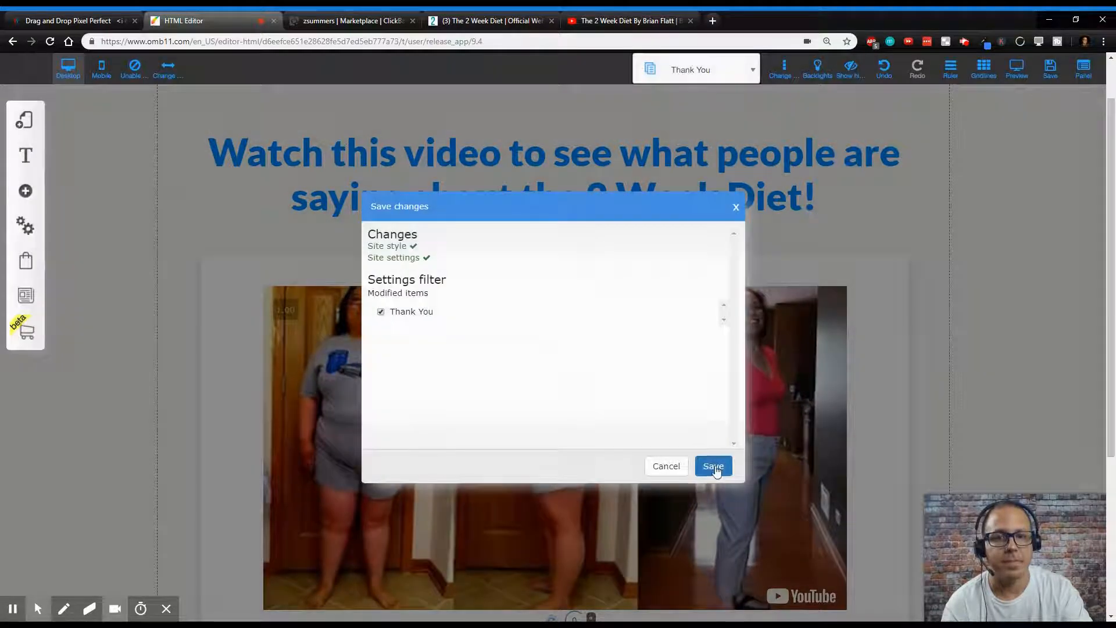
click(714, 466)
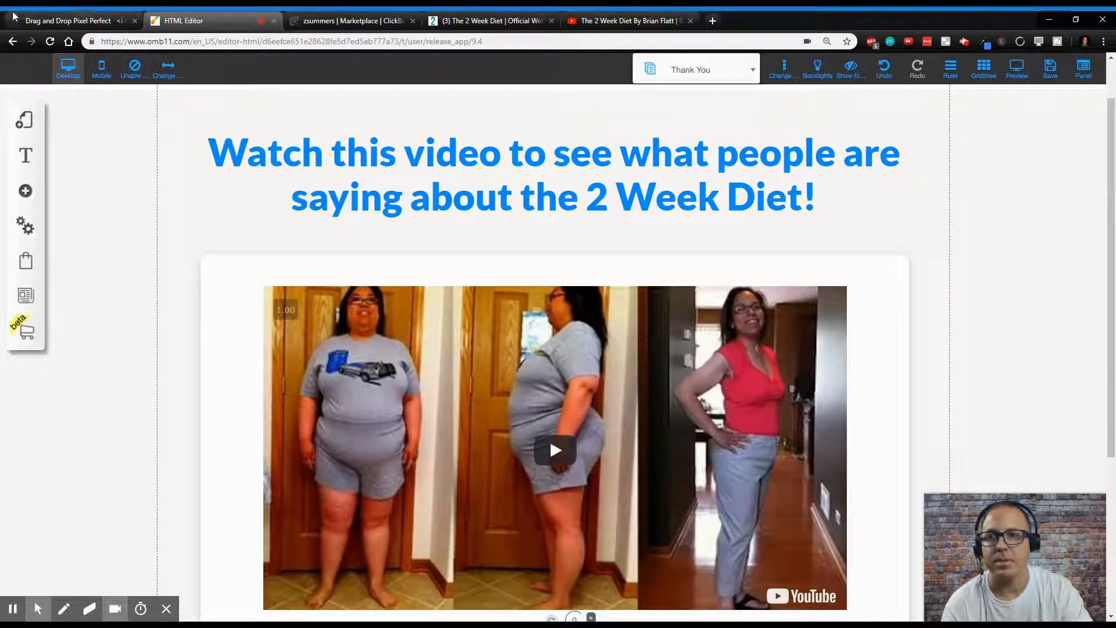
- Publish the 2wkdiet site from the My sites list
click(68, 20)
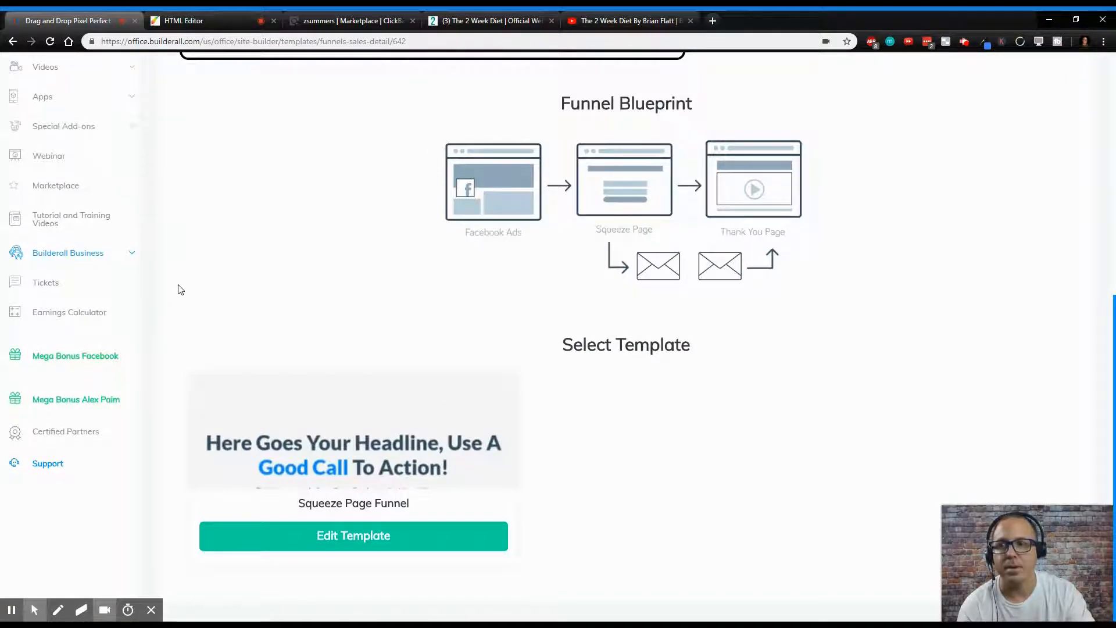
scroll(145, 256, up, 7)
click(63, 232)
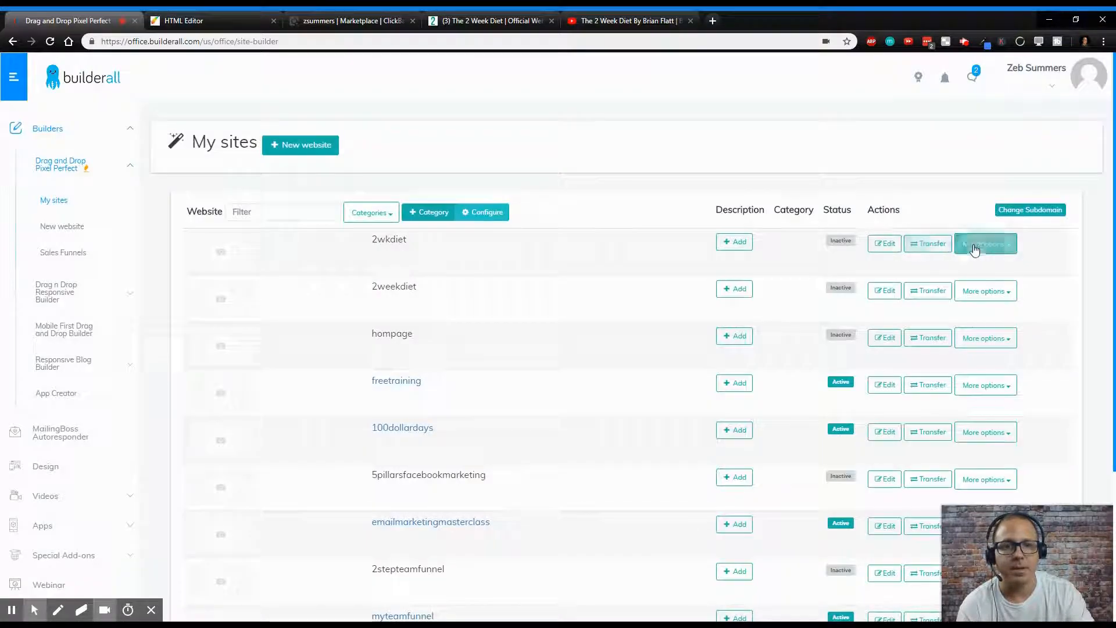
click(987, 249)
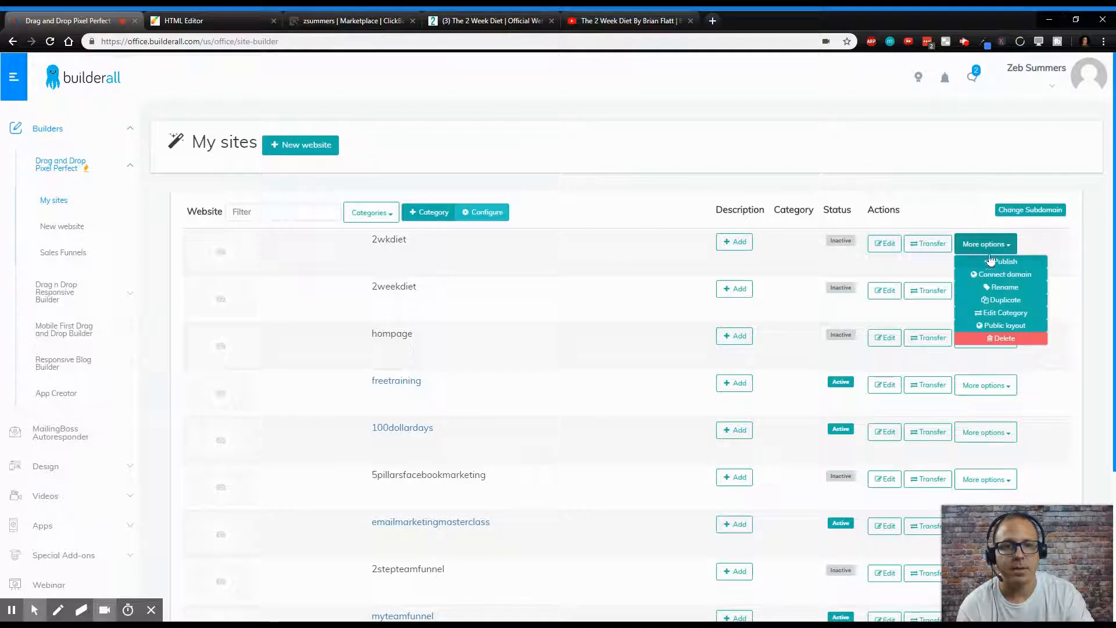
click(990, 263)
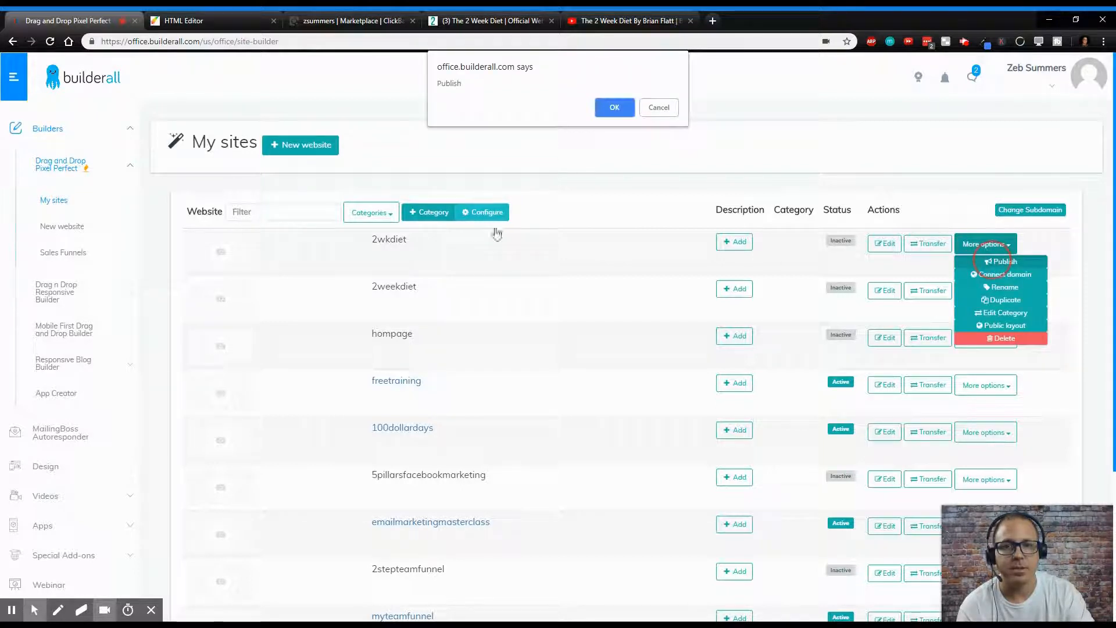
click(608, 109)
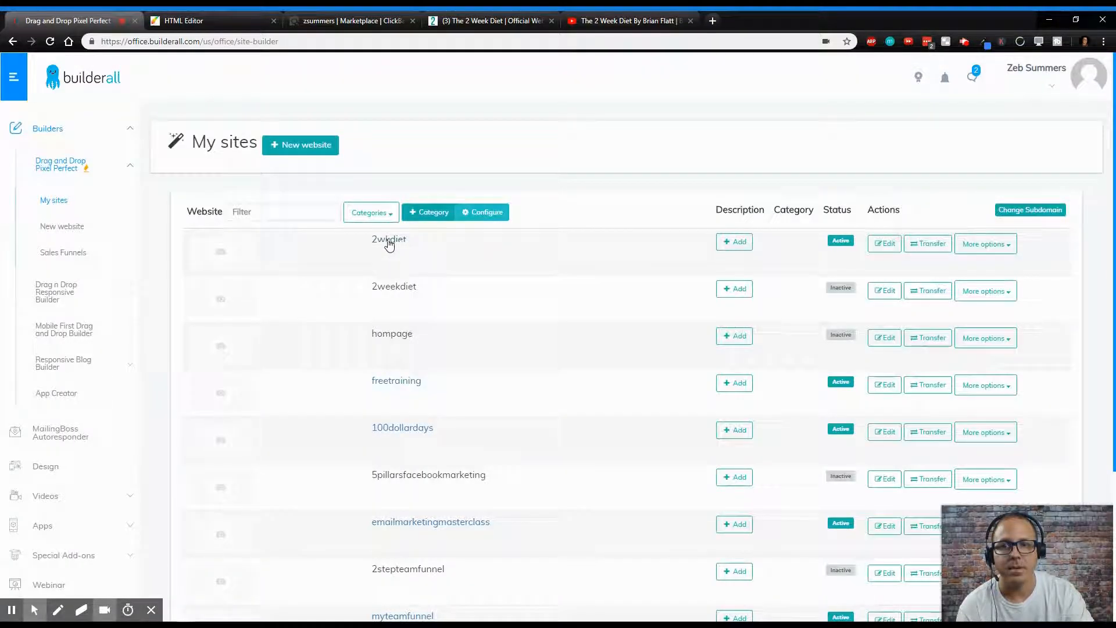
- Open the live 2wkdiet squeeze page, fill in the name 'test' and a test e-mail address, and submit the form
click(389, 241)
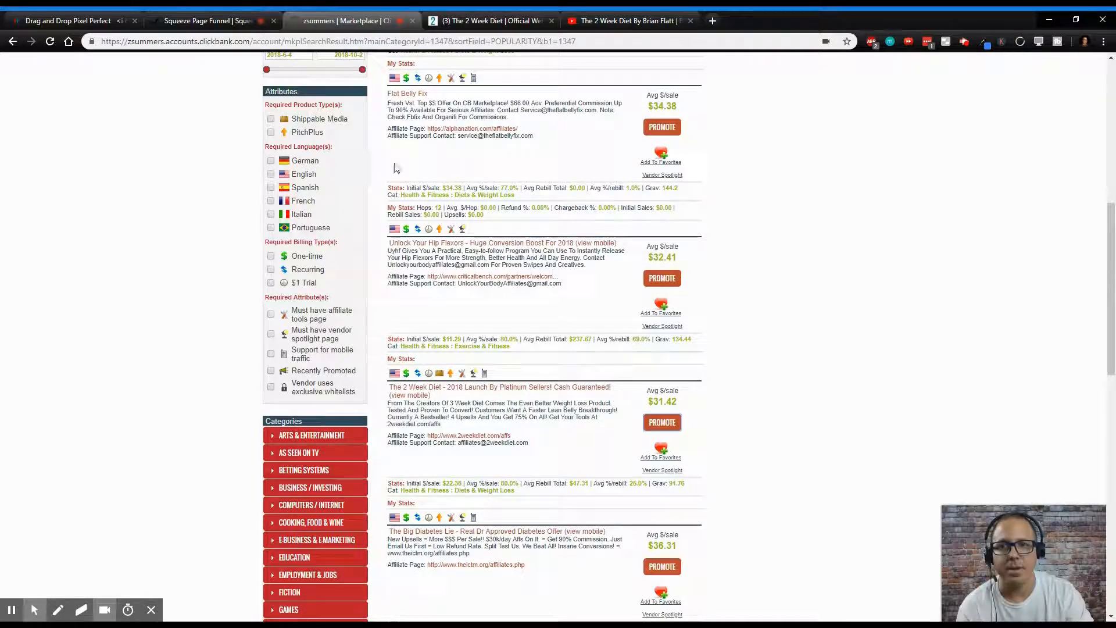
click(207, 20)
click(554, 318)
text(test)
key(Tab)
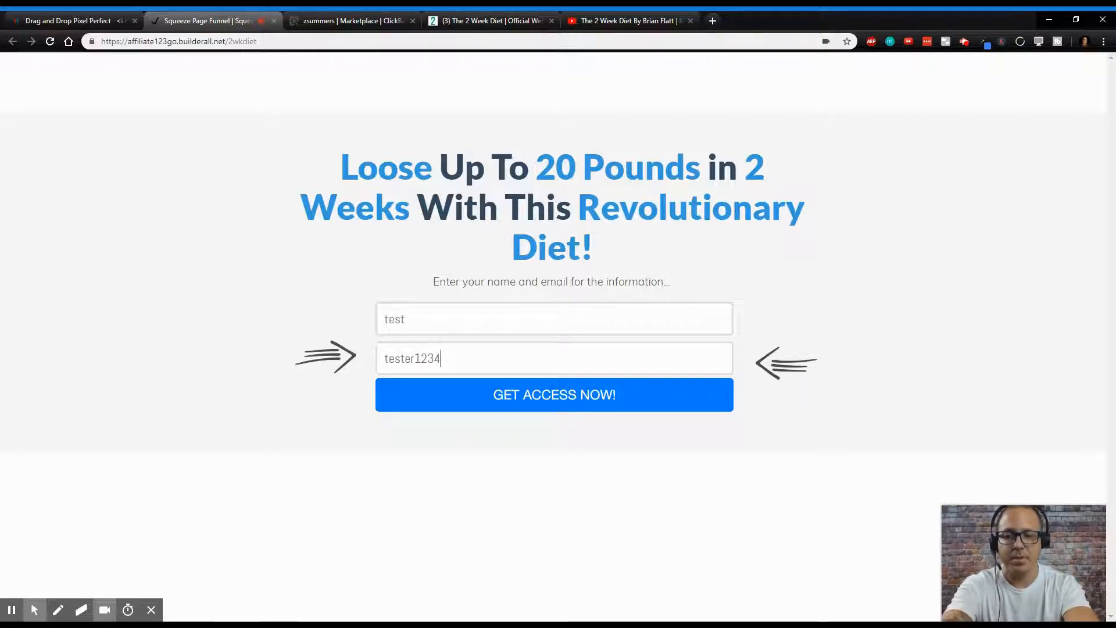
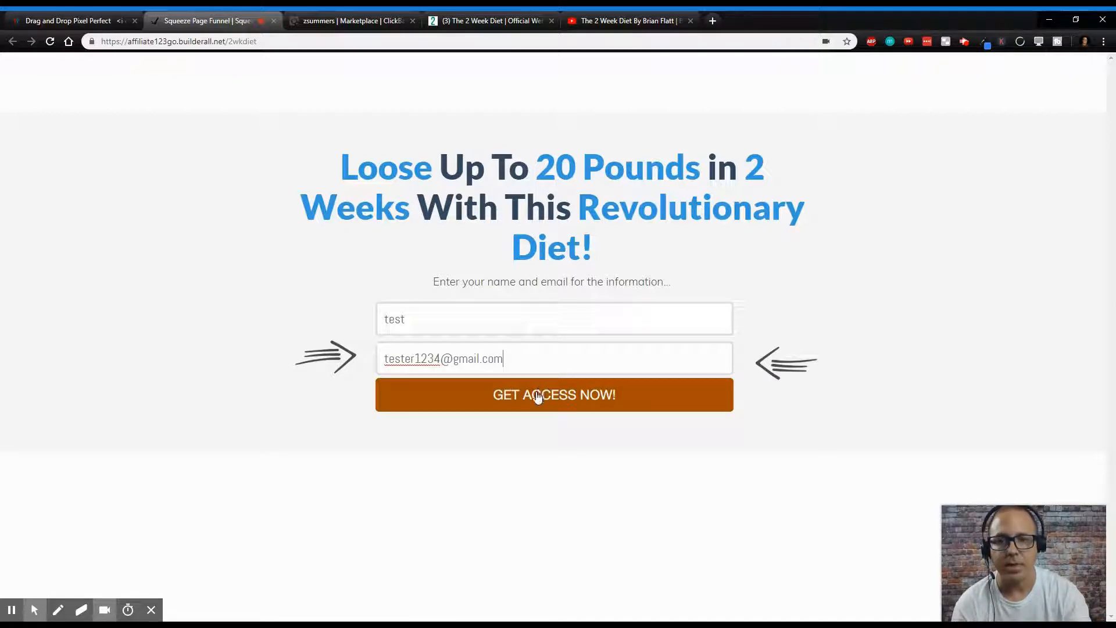
click(538, 397)
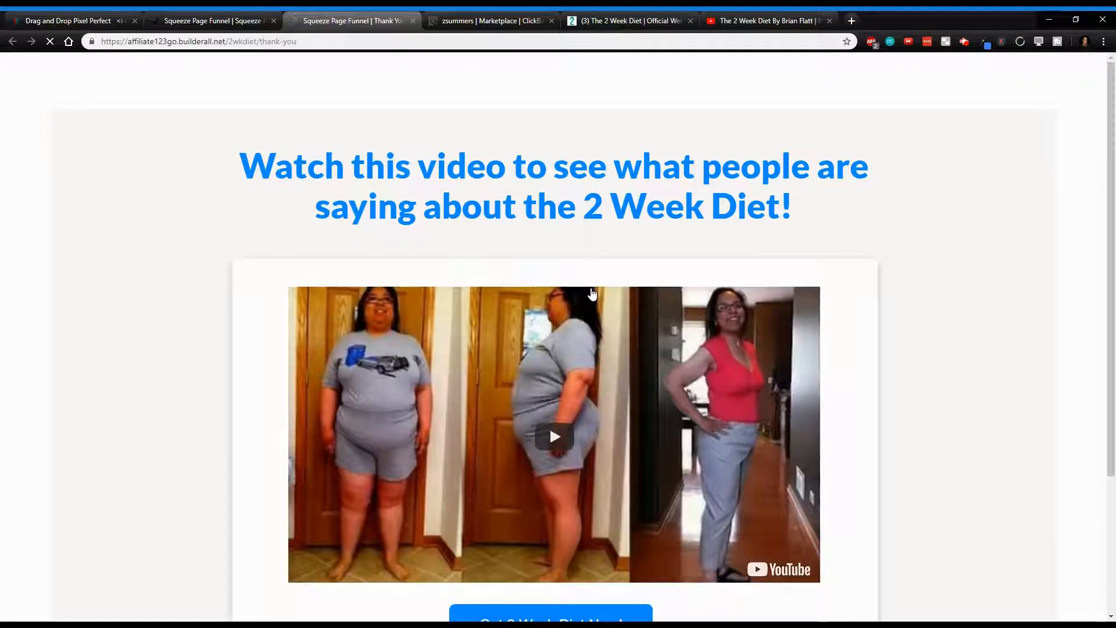
- Test the thank-you page's 'Get 2 Week Diet Now!' button and close the popup on the sales page it opens
scroll(640, 349, down, 1)
scroll(735, 390, down, 2)
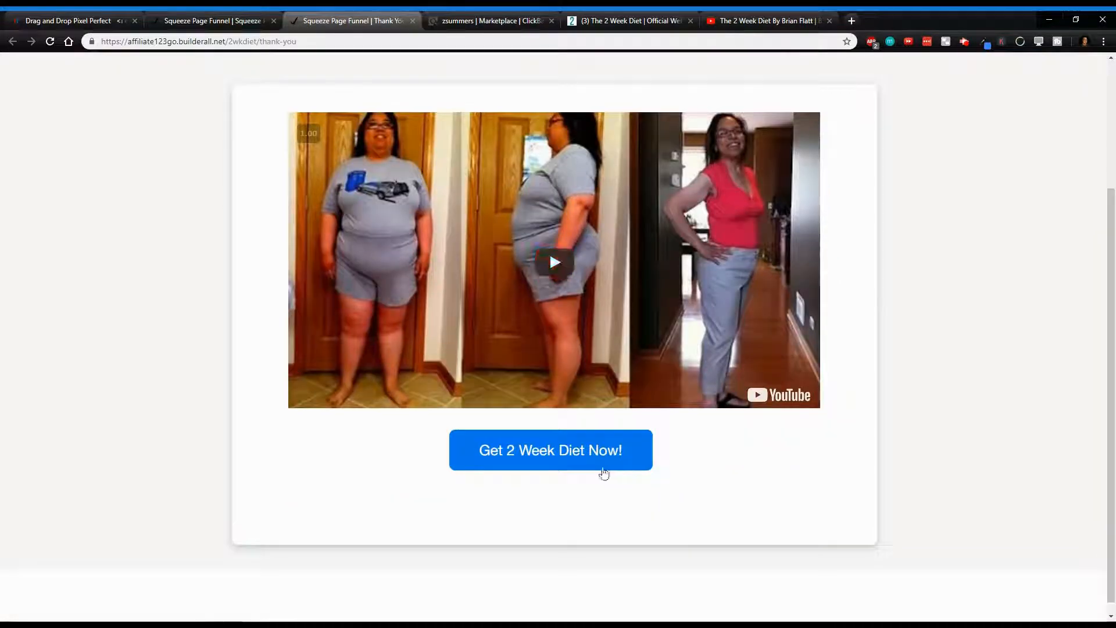
click(570, 462)
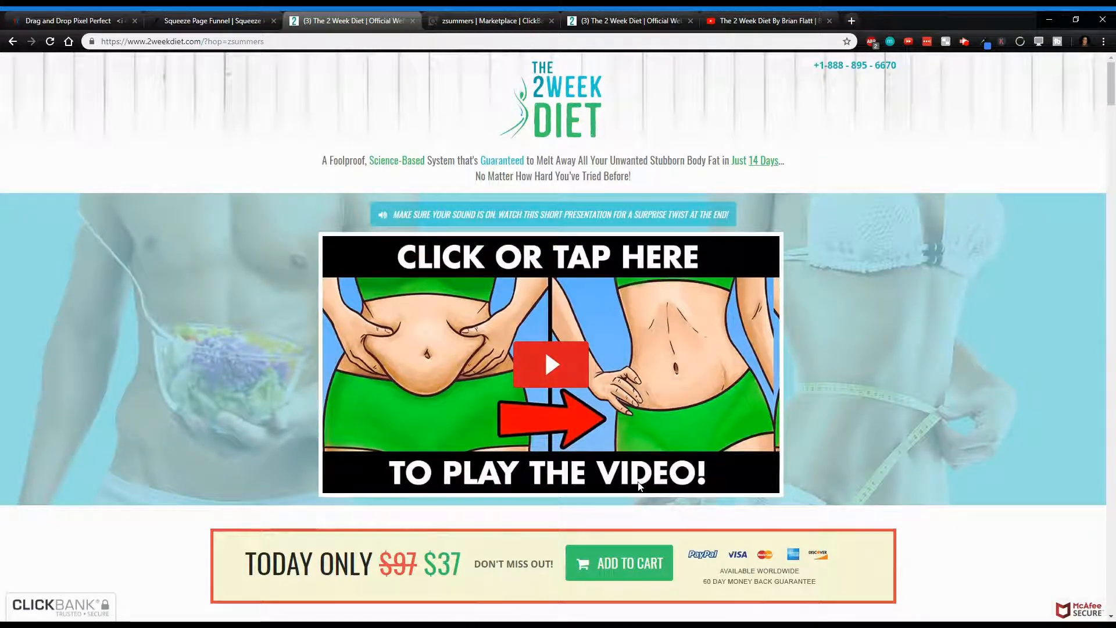
scroll(639, 495, down, 1)
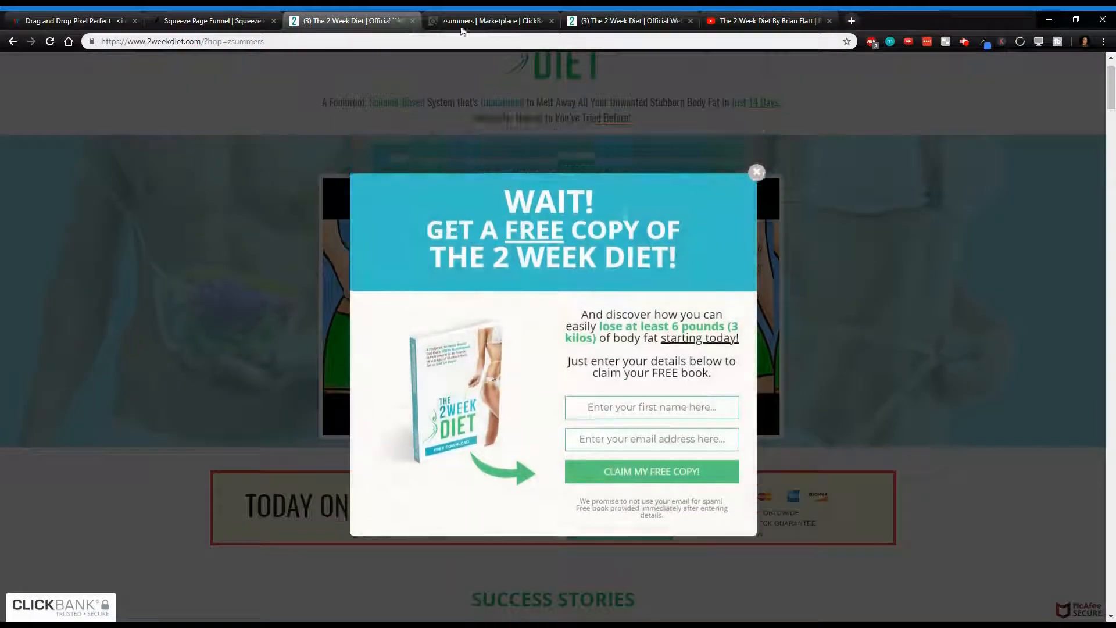
click(757, 155)
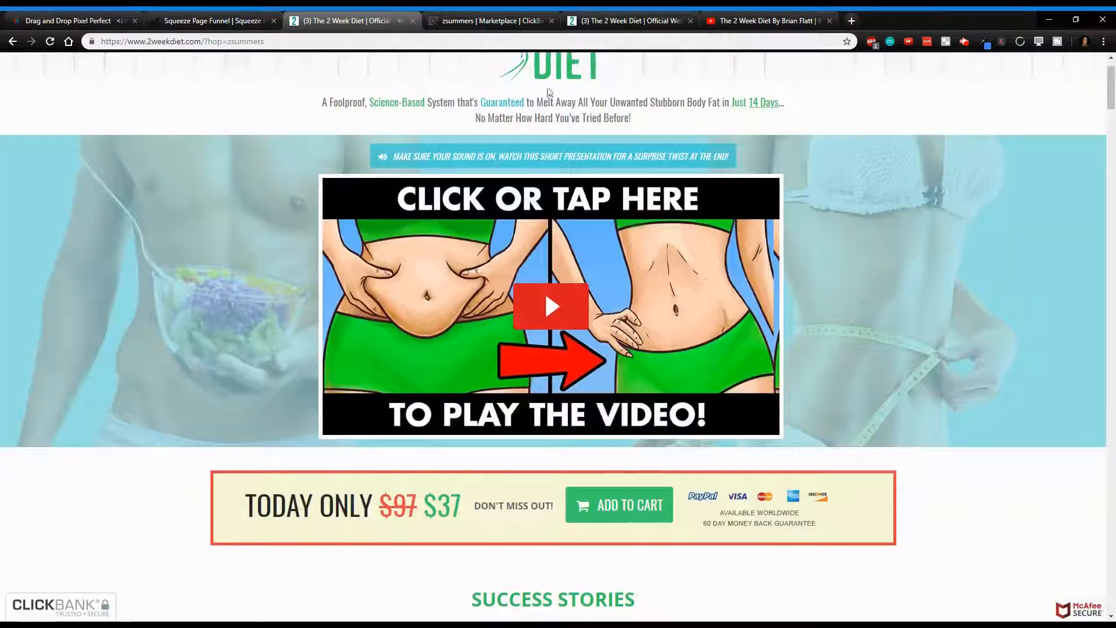
- Pause the review video and read through its expanded description
click(734, 22)
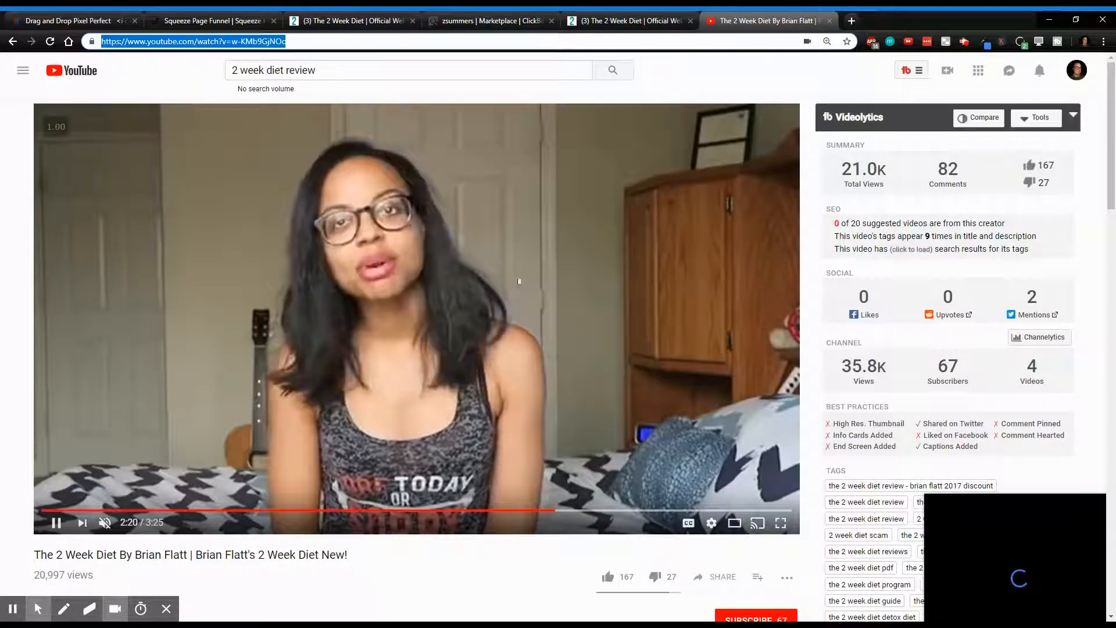
click(493, 380)
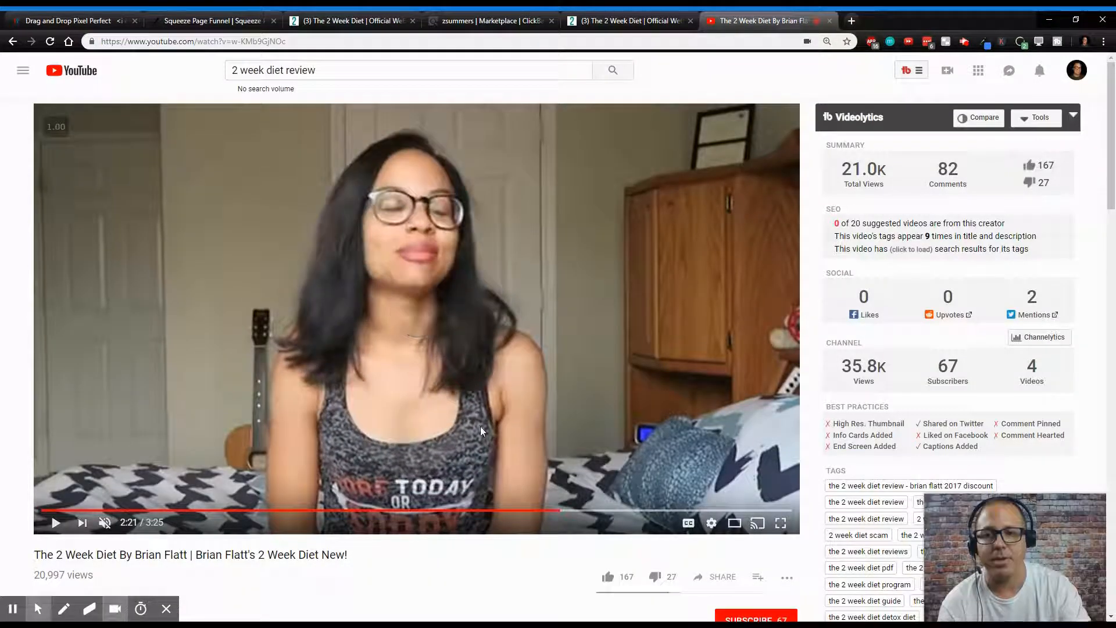
scroll(480, 427, down, 2)
scroll(480, 431, down, 2)
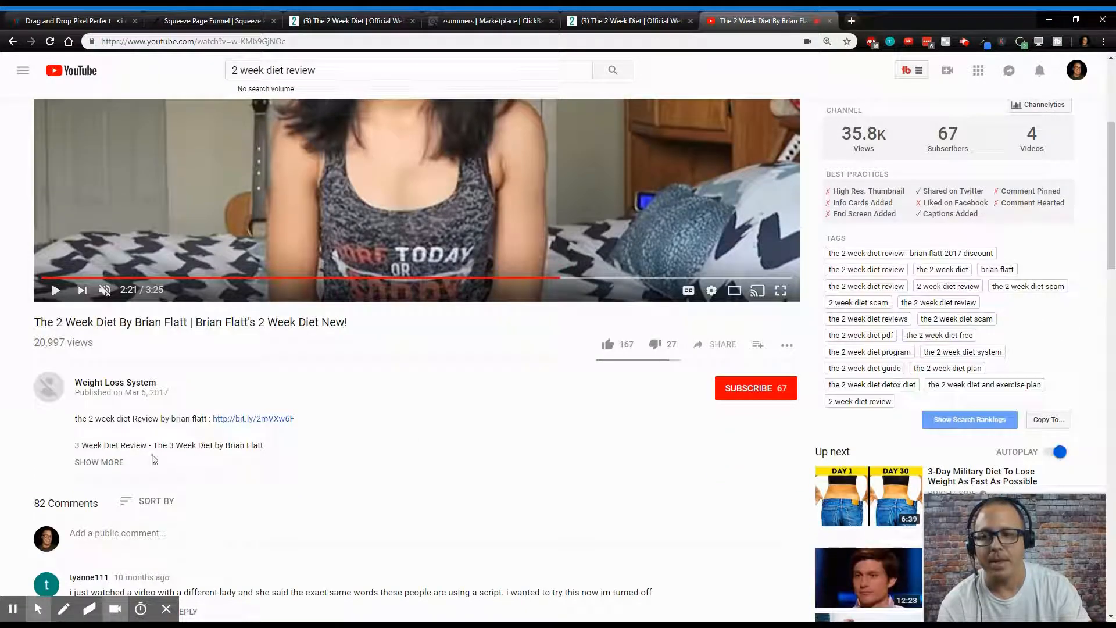
click(98, 463)
scroll(387, 423, down, 2)
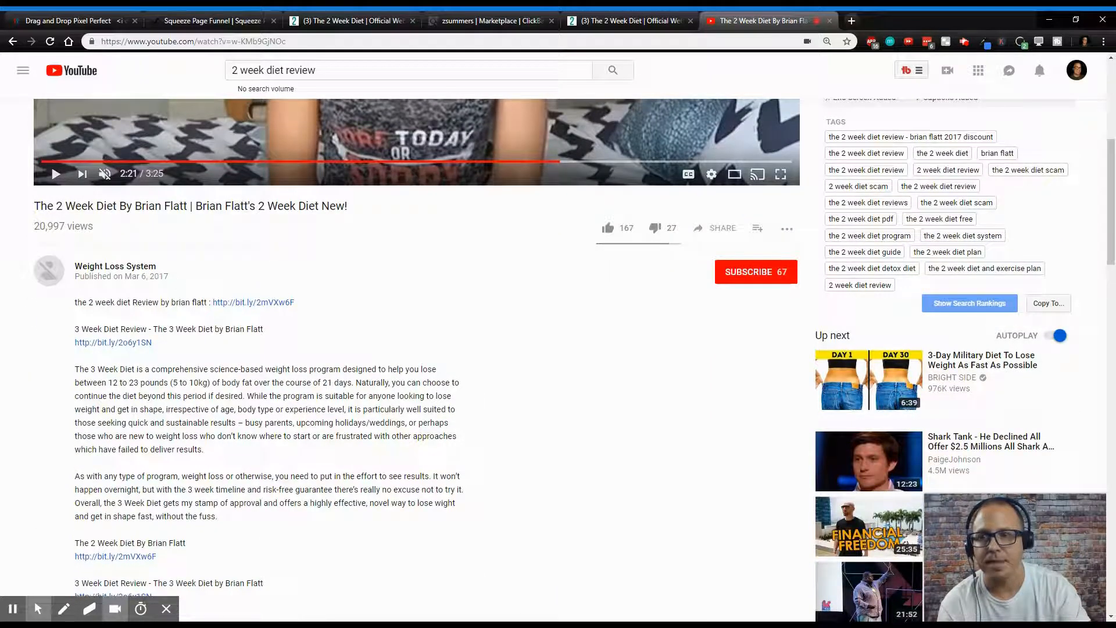
scroll(516, 381, down, 2)
scroll(202, 421, down, 2)
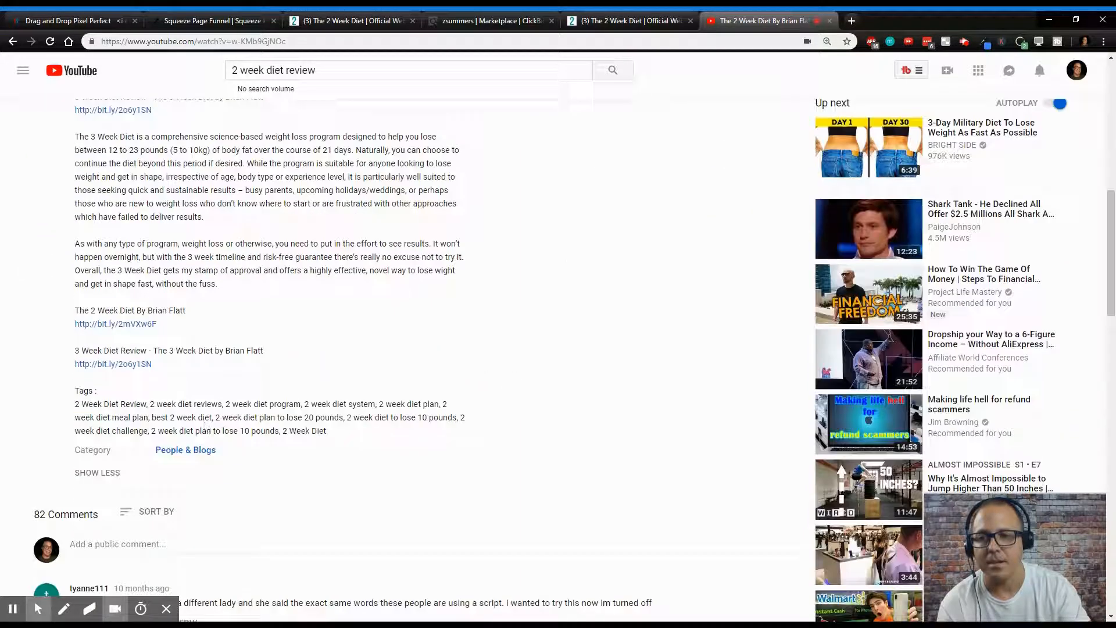
scroll(192, 457, up, 6)
scroll(192, 457, down, 5)
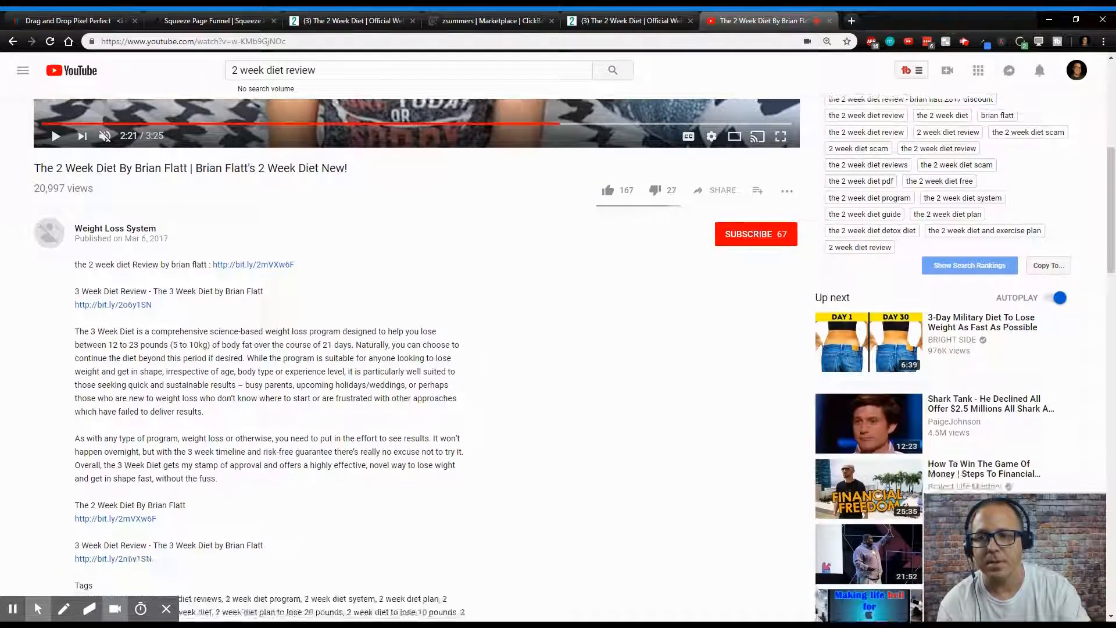
scroll(362, 499, up, 9)
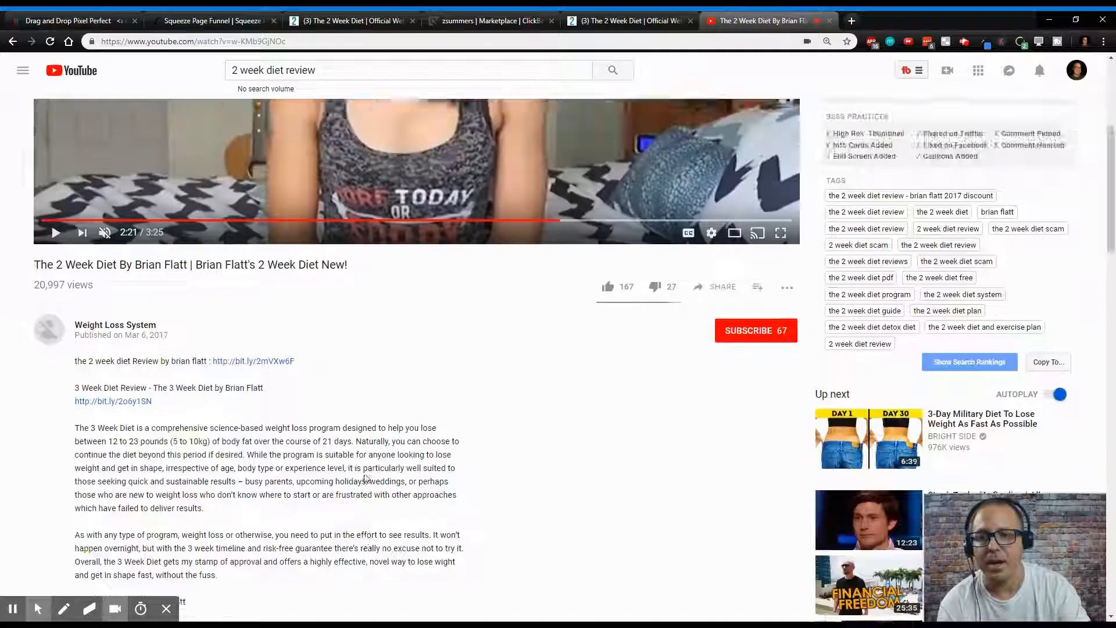
scroll(364, 465, down, 2)
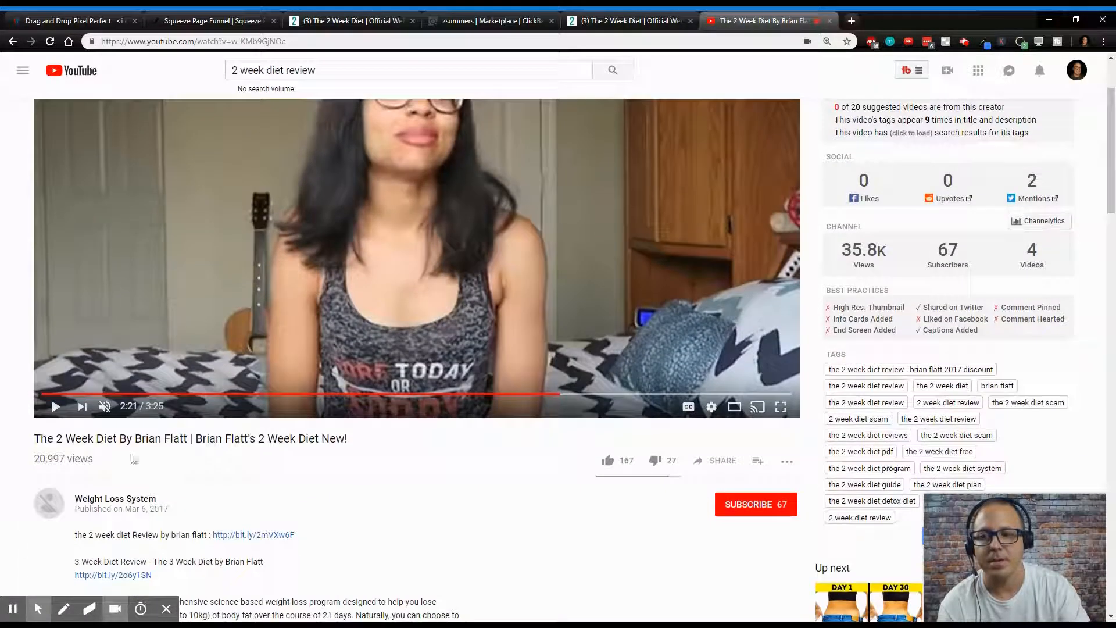
- Open the video's channel in a new tab and view its About page
middle_click(114, 504)
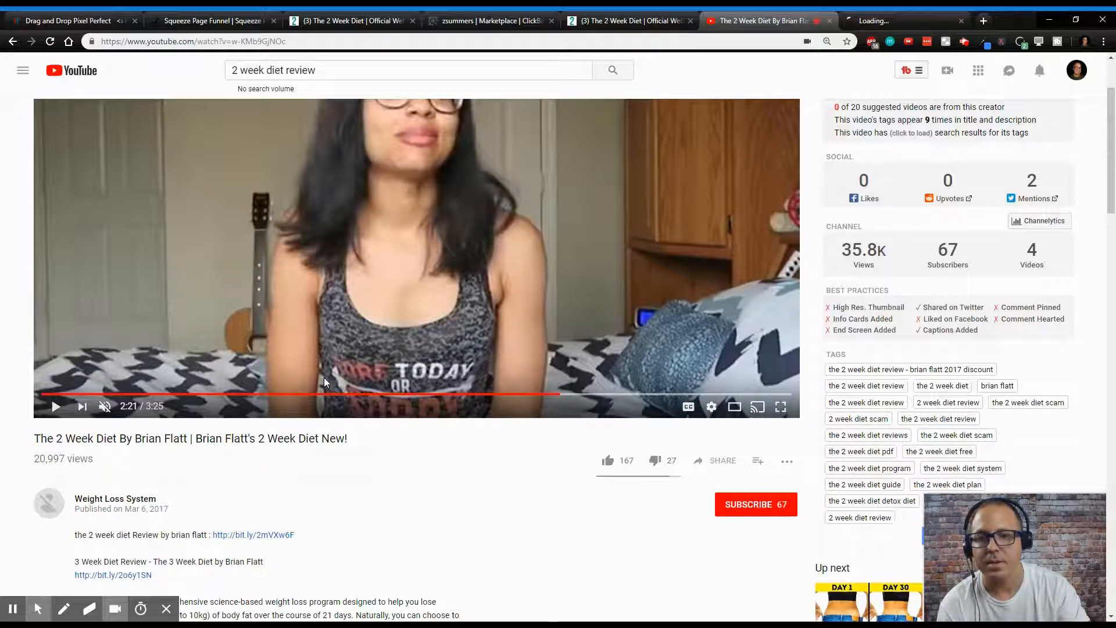
click(898, 21)
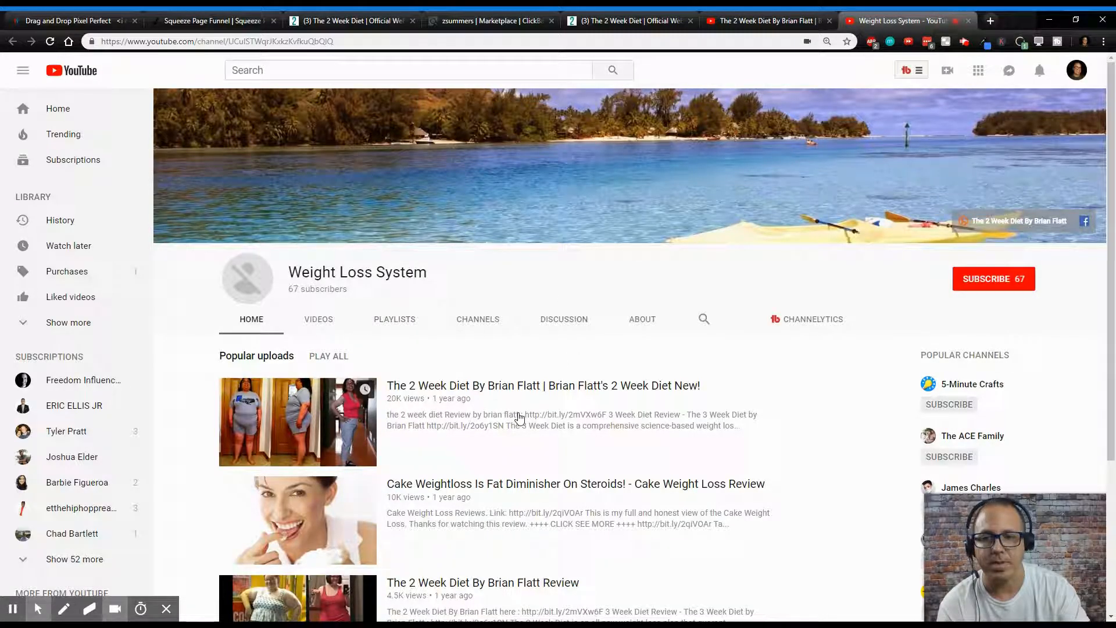
click(644, 326)
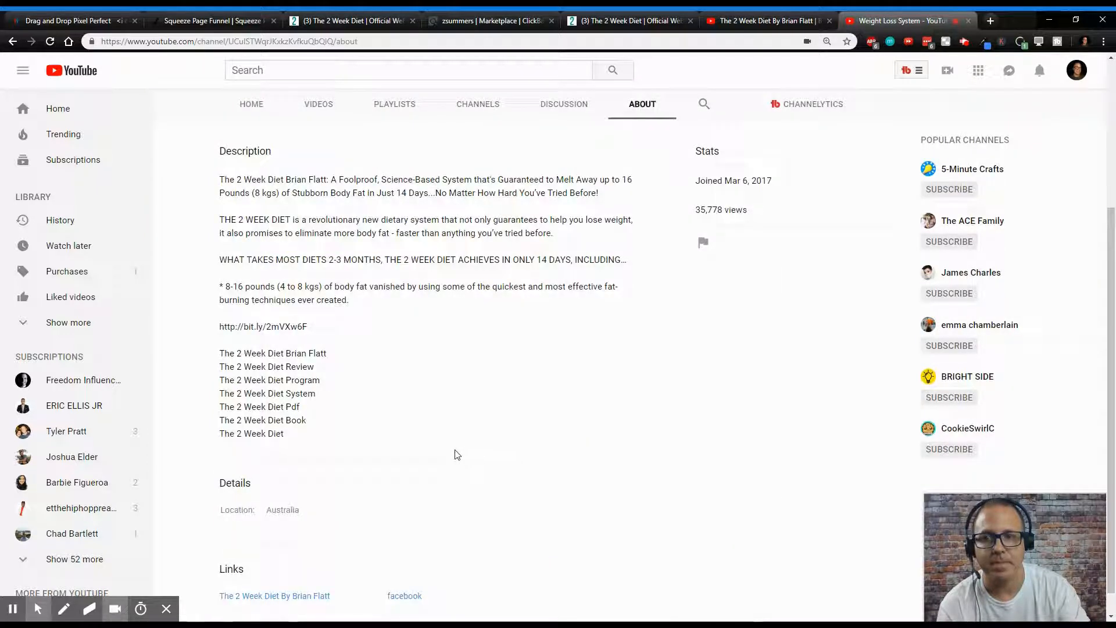
- Scroll through the channel's About description and links, then close the channel tab
scroll(457, 454, down, 1)
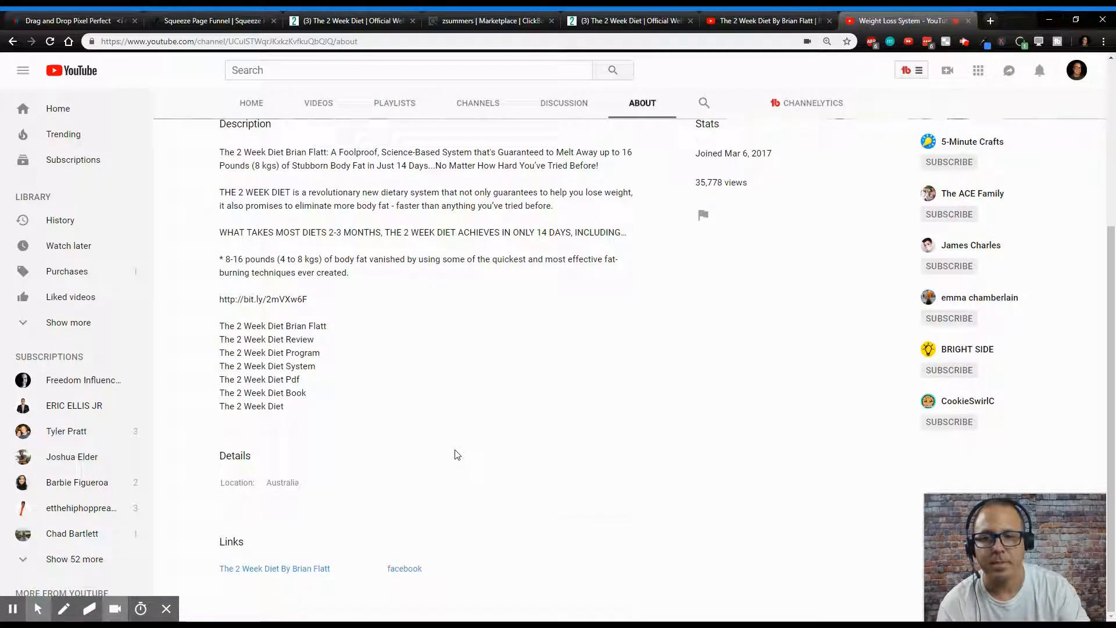
scroll(459, 451, up, 3)
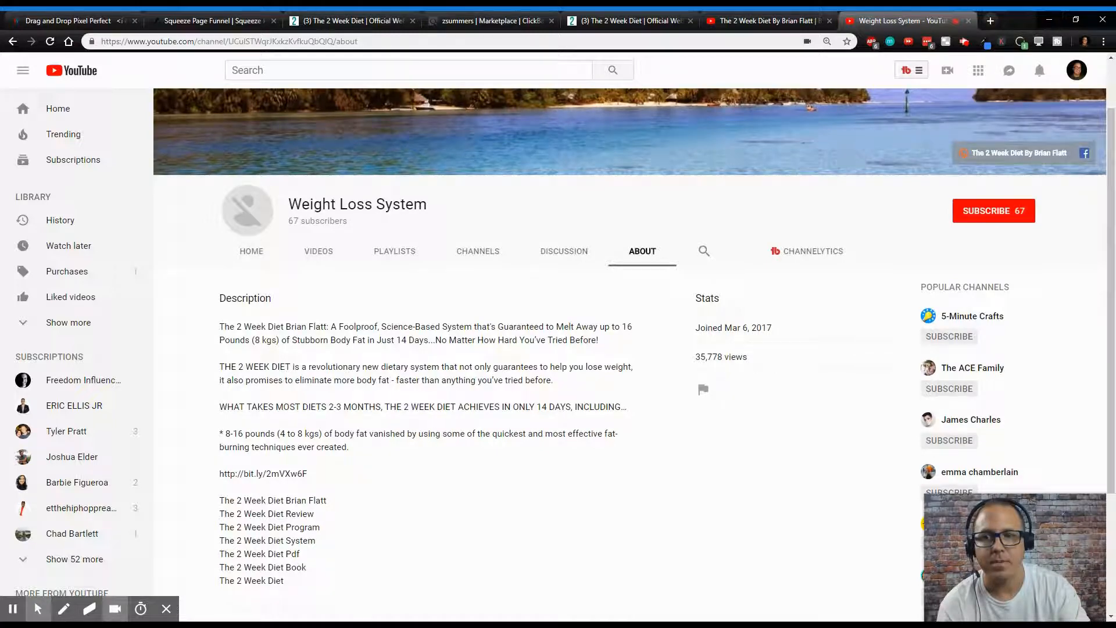
scroll(465, 458, down, 3)
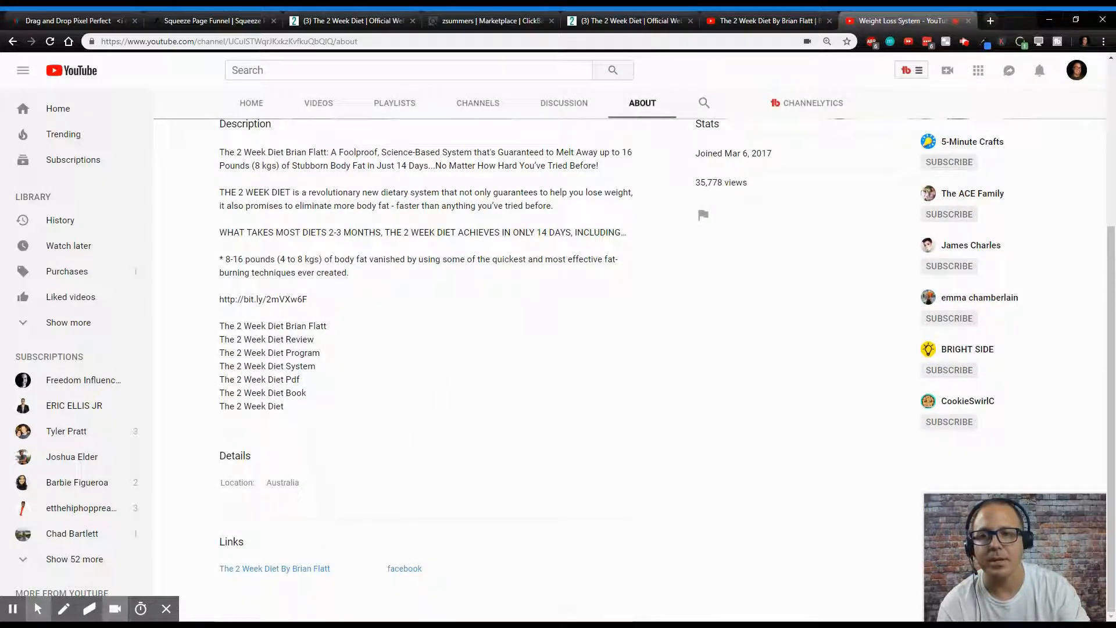
scroll(515, 321, up, 2)
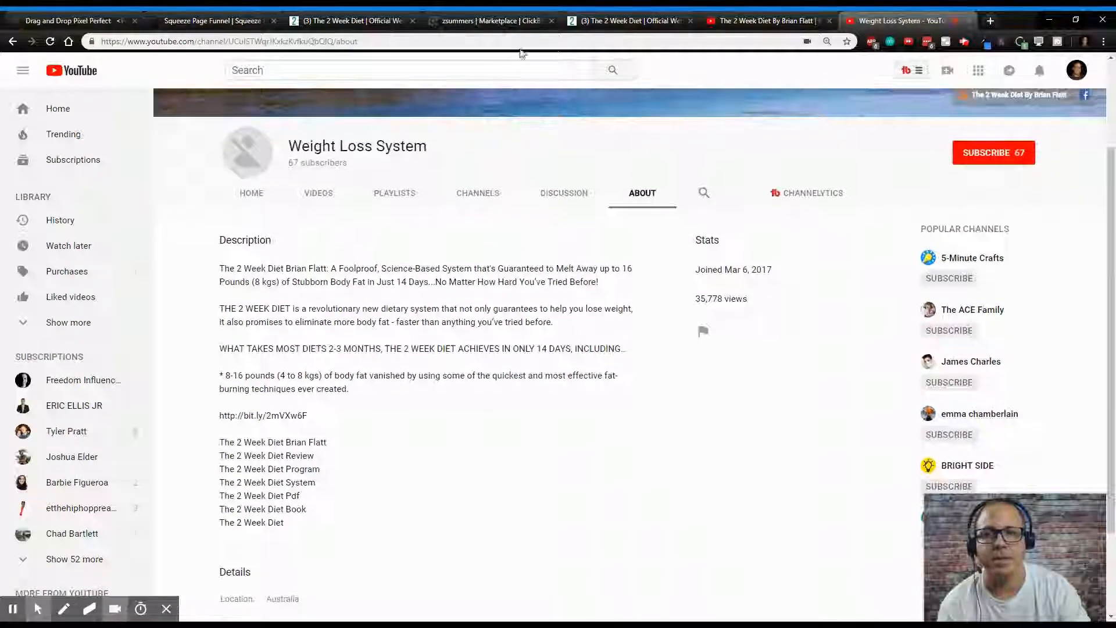
click(967, 21)
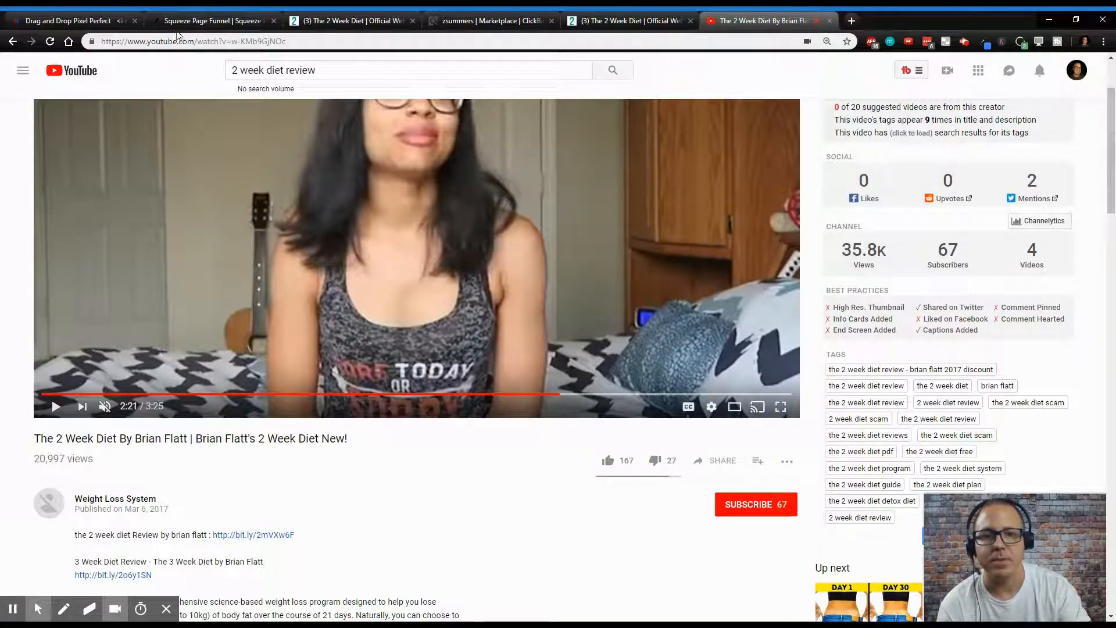
- Go back to the '2 week diet review' search results, preview the top review video, and return to the results
click(12, 42)
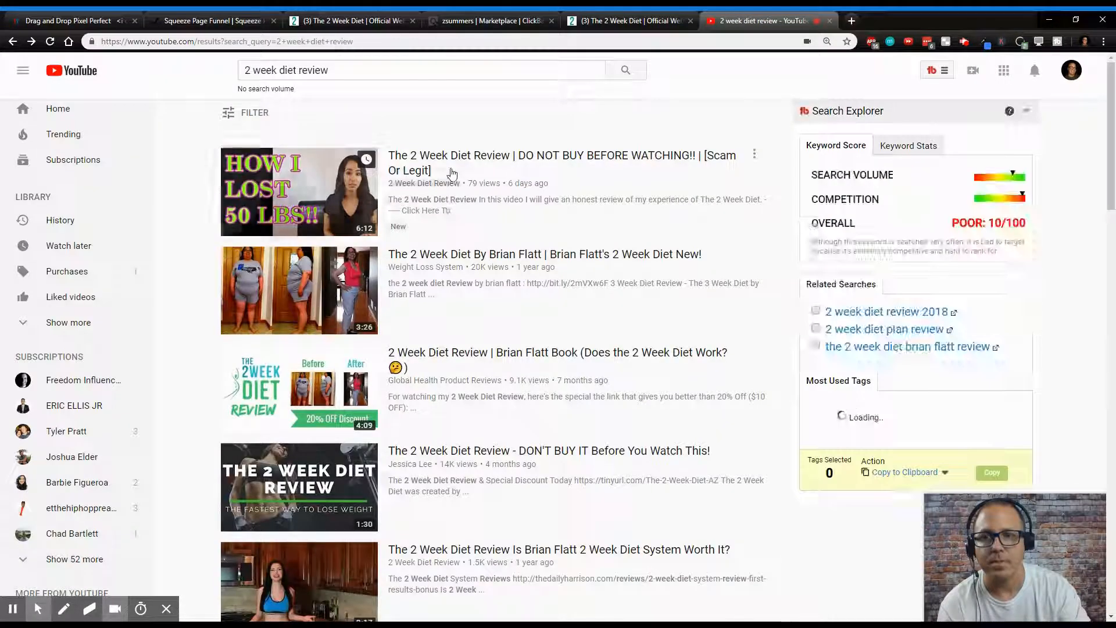
click(454, 158)
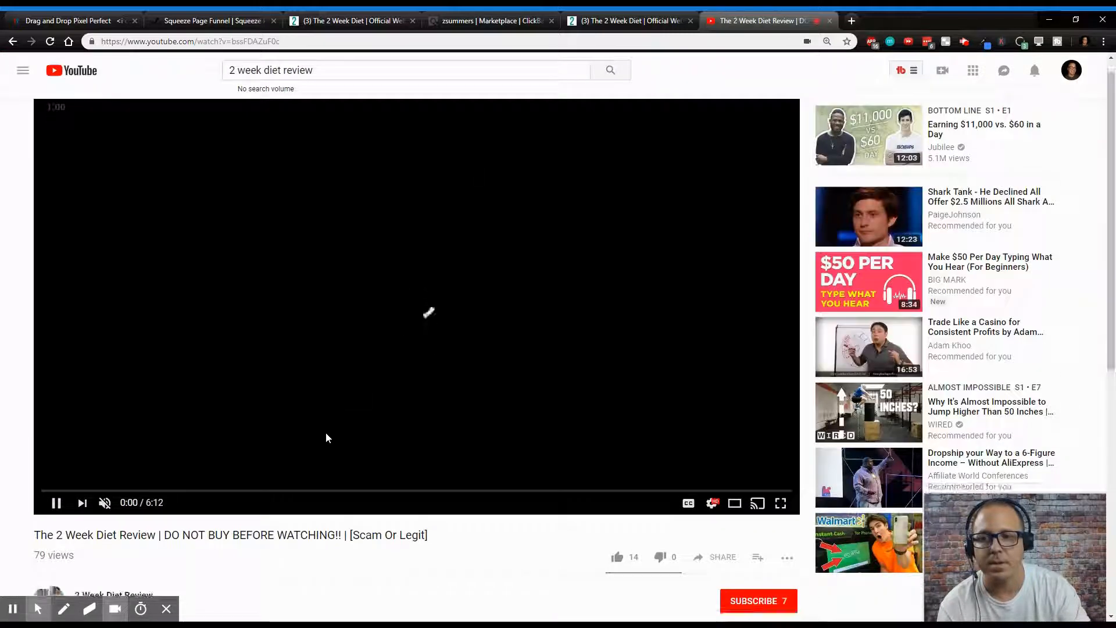
key(alt+Left)
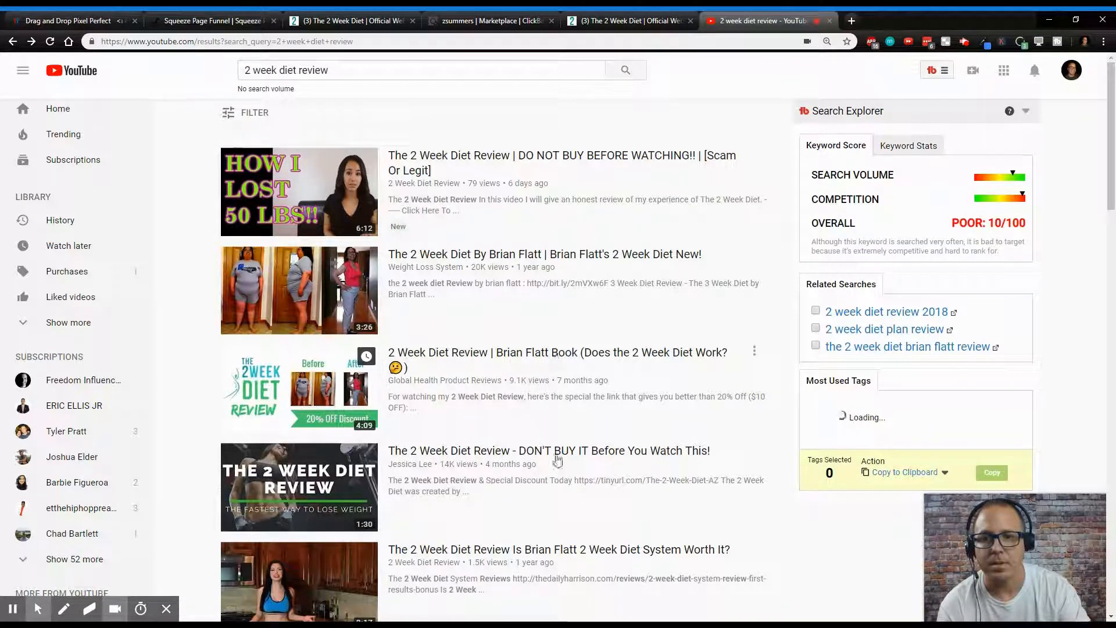
- Open the 'The 2 Week Diet Review - DON'T BUY IT Before You Watch This!' video and read its expanded description
click(530, 452)
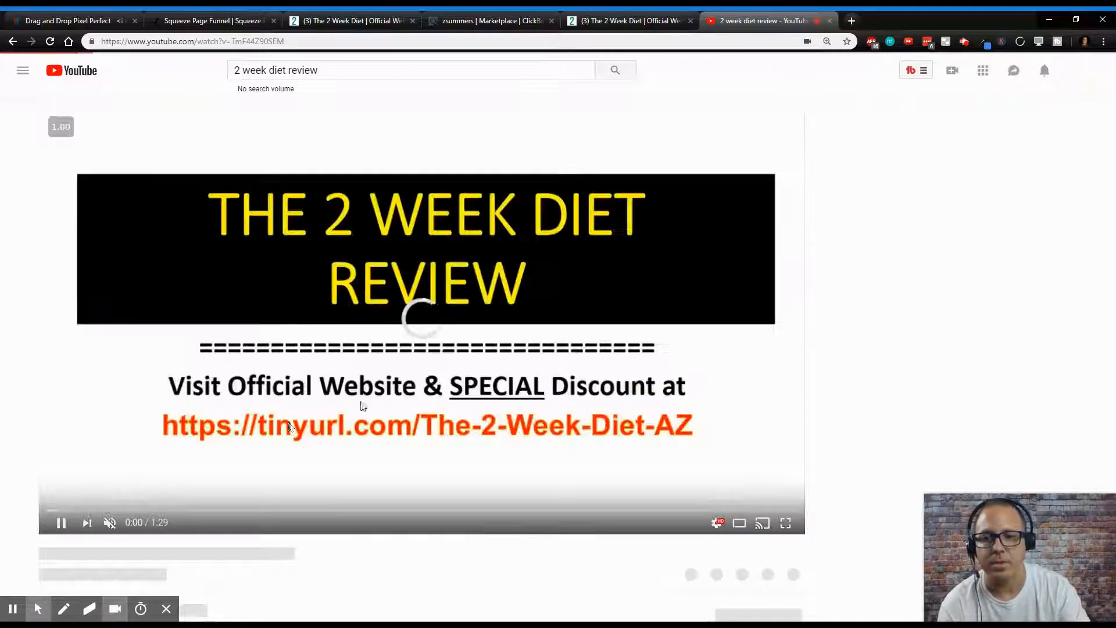
scroll(481, 361, down, 4)
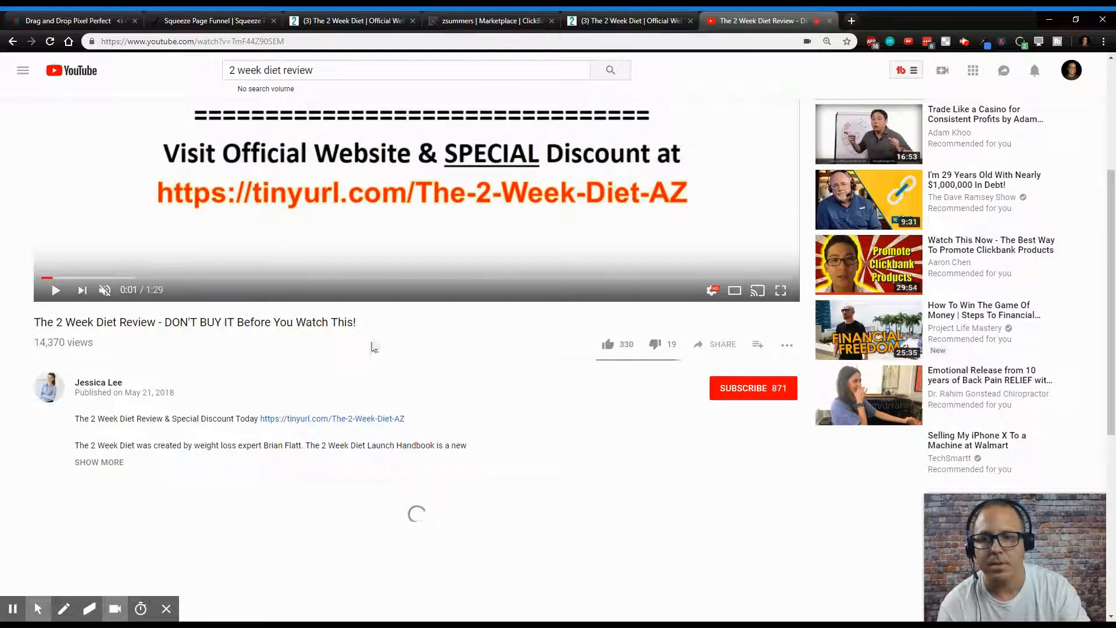
click(99, 462)
scroll(290, 392, down, 3)
scroll(273, 407, down, 7)
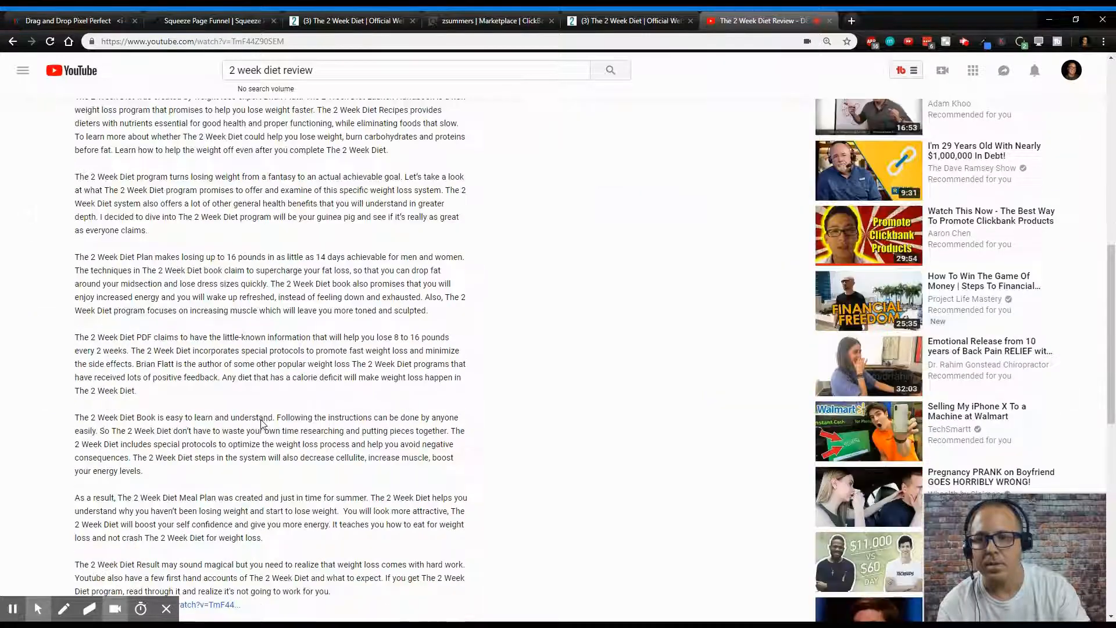
scroll(244, 442, down, 2)
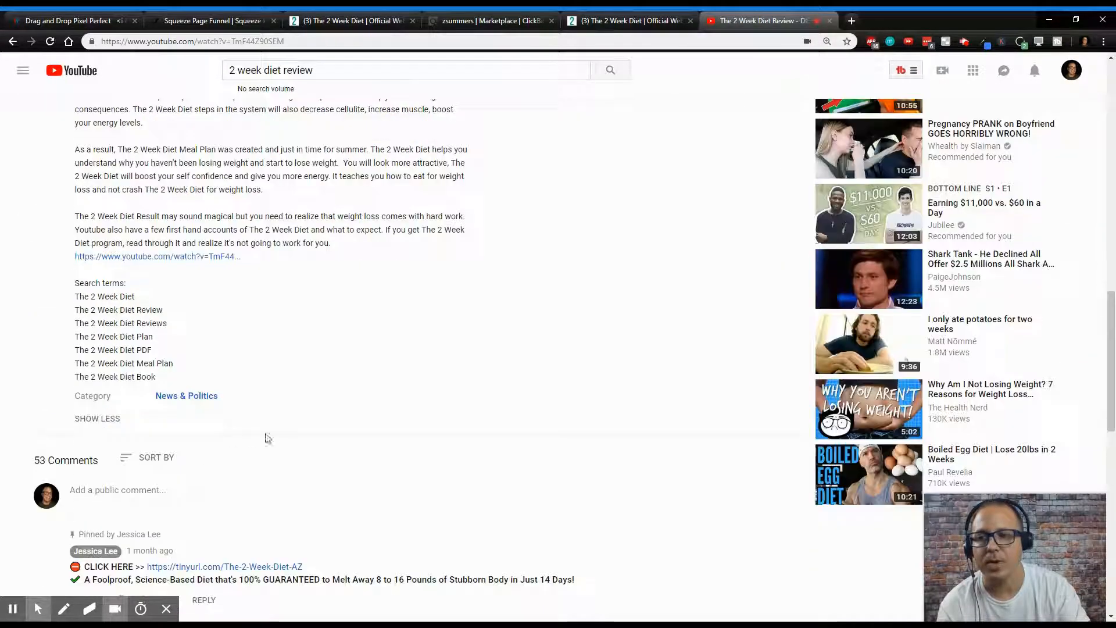
scroll(279, 393, up, 12)
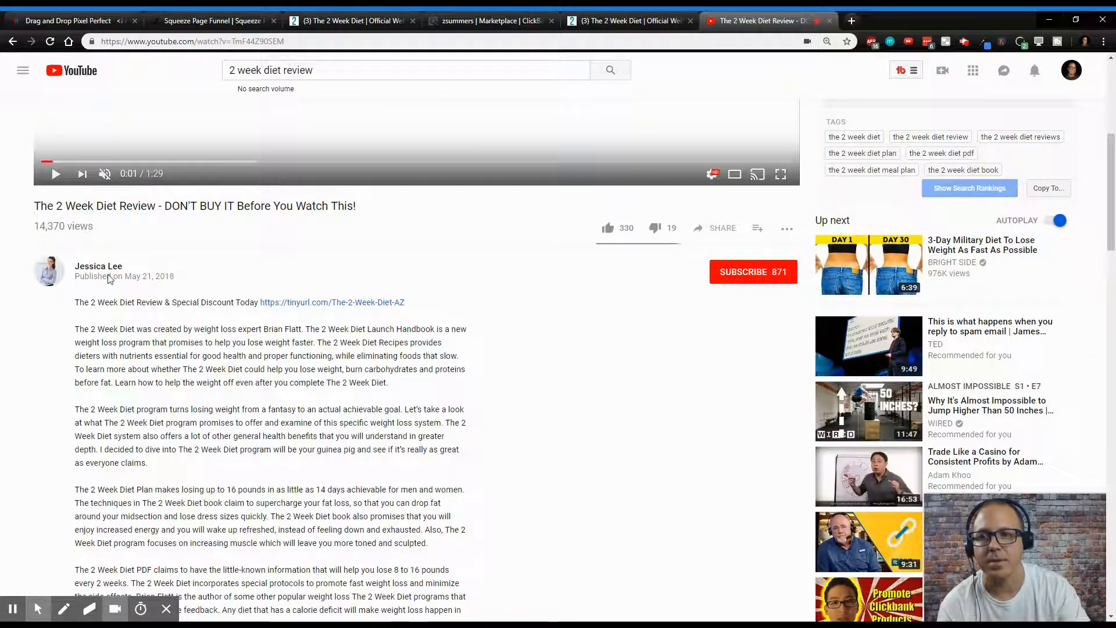
scroll(110, 276, up, 2)
scroll(110, 348, up, 4)
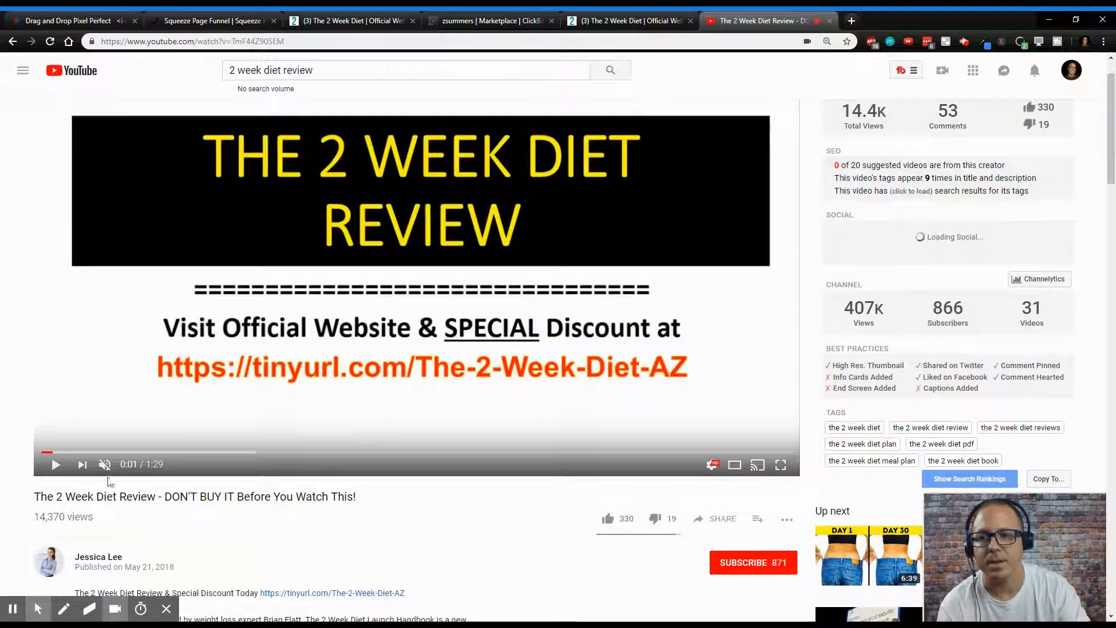
scroll(114, 447, down, 4)
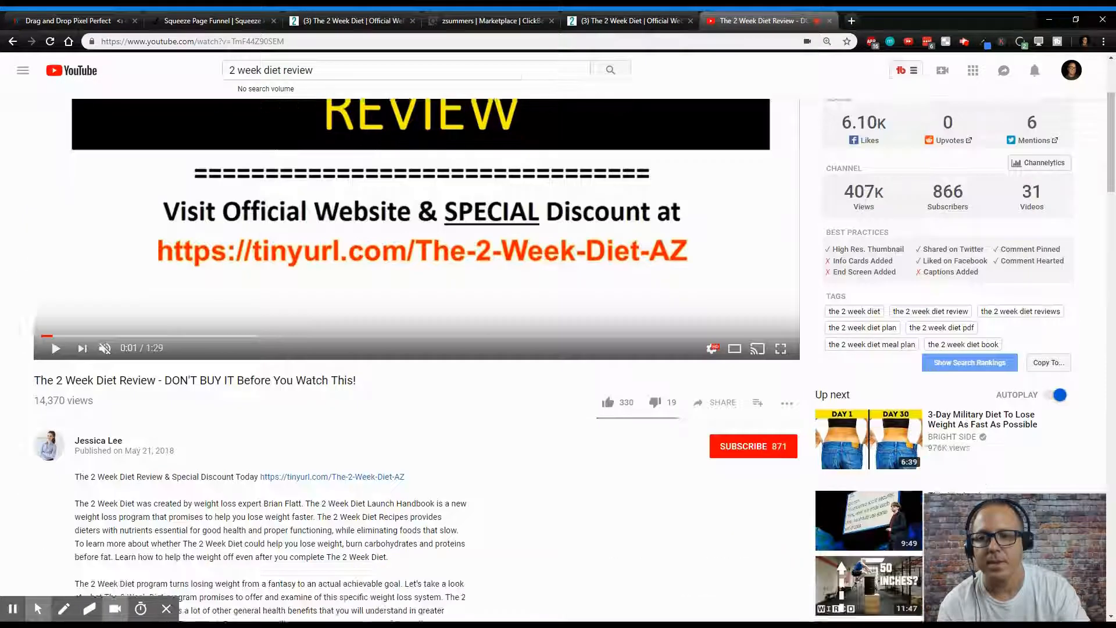
- Open that video's channel, view its About page, and close the channel tab
click(102, 388)
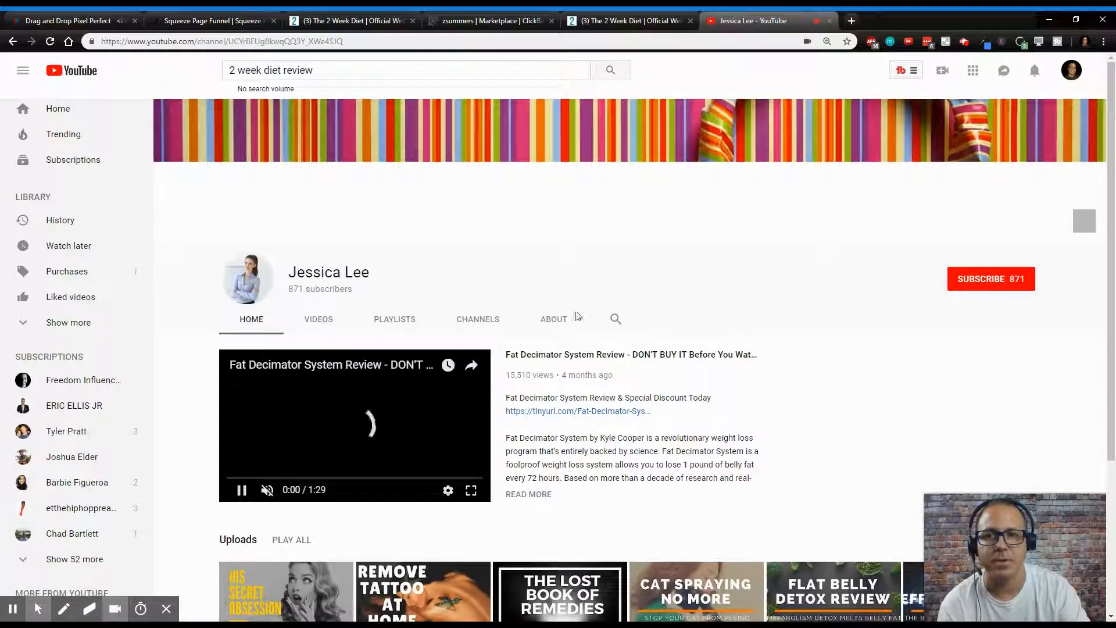
click(555, 324)
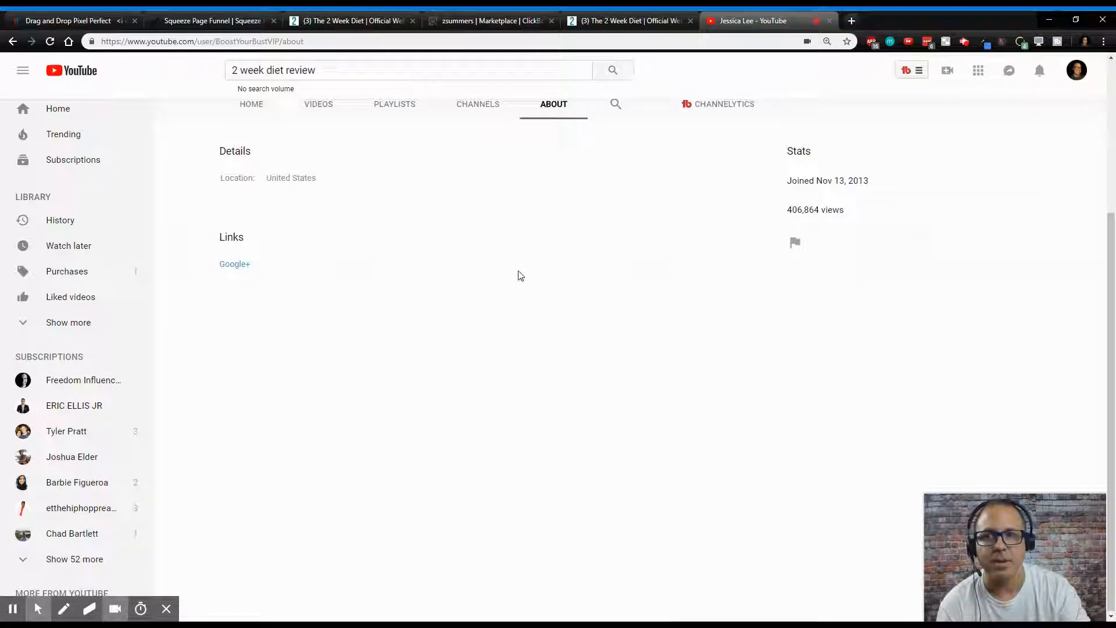
scroll(519, 273, up, 3)
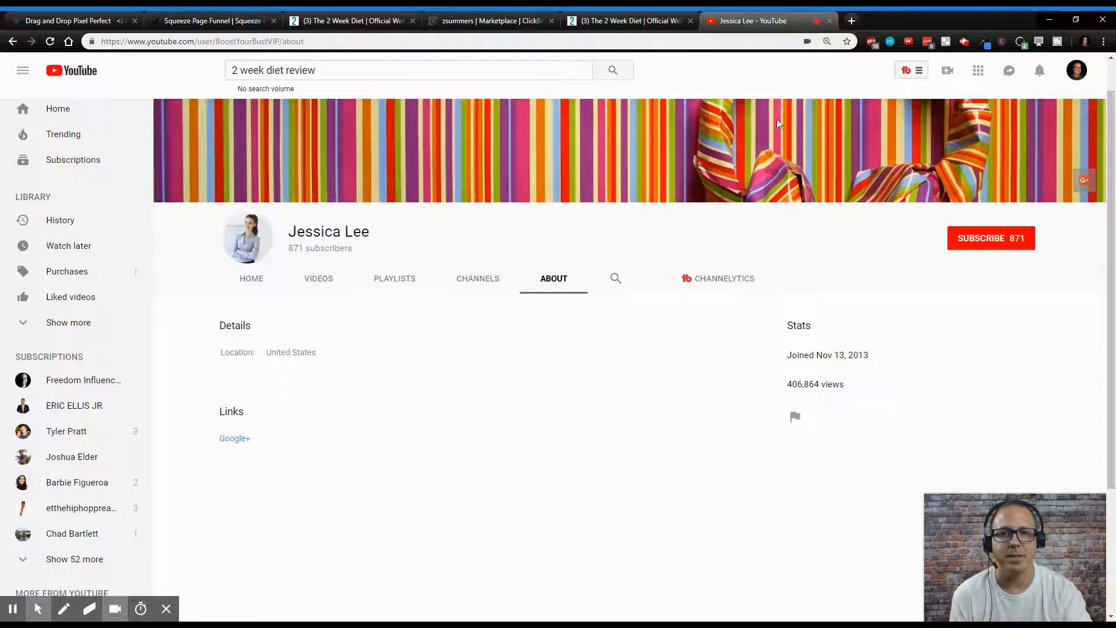
click(830, 21)
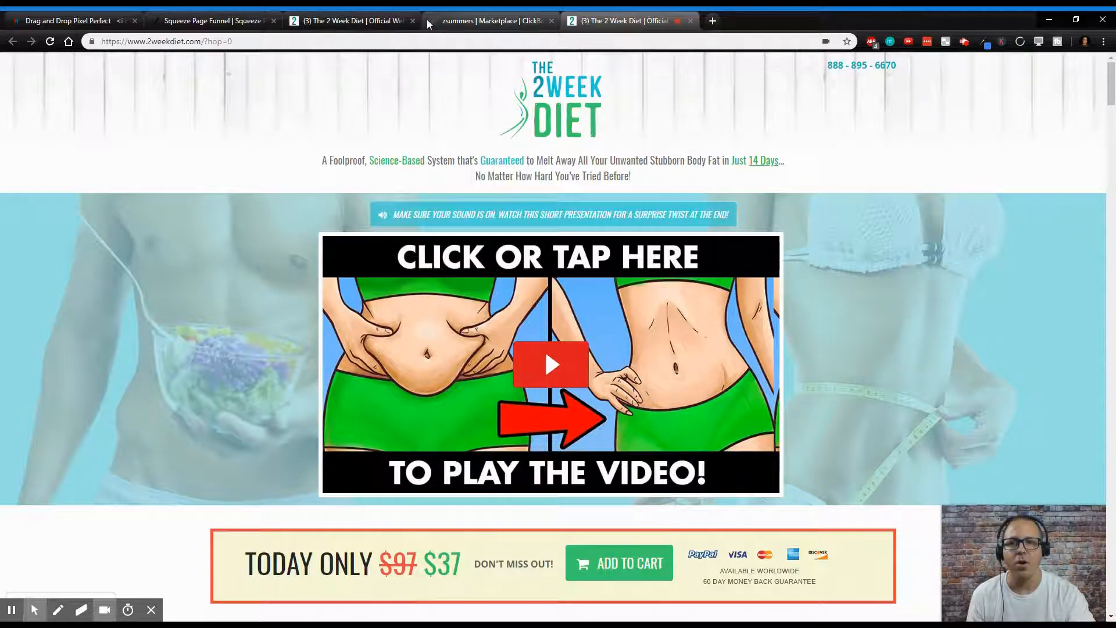
- Switch through the open tabs and return to the live 2wkdiet squeeze page
click(326, 21)
click(230, 23)
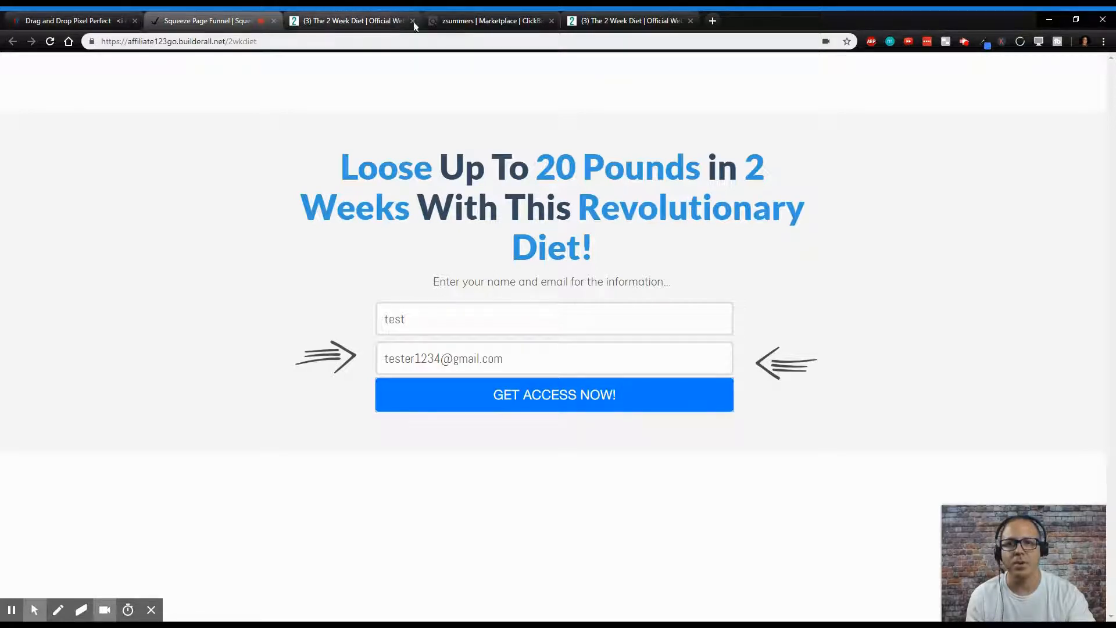
click(619, 21)
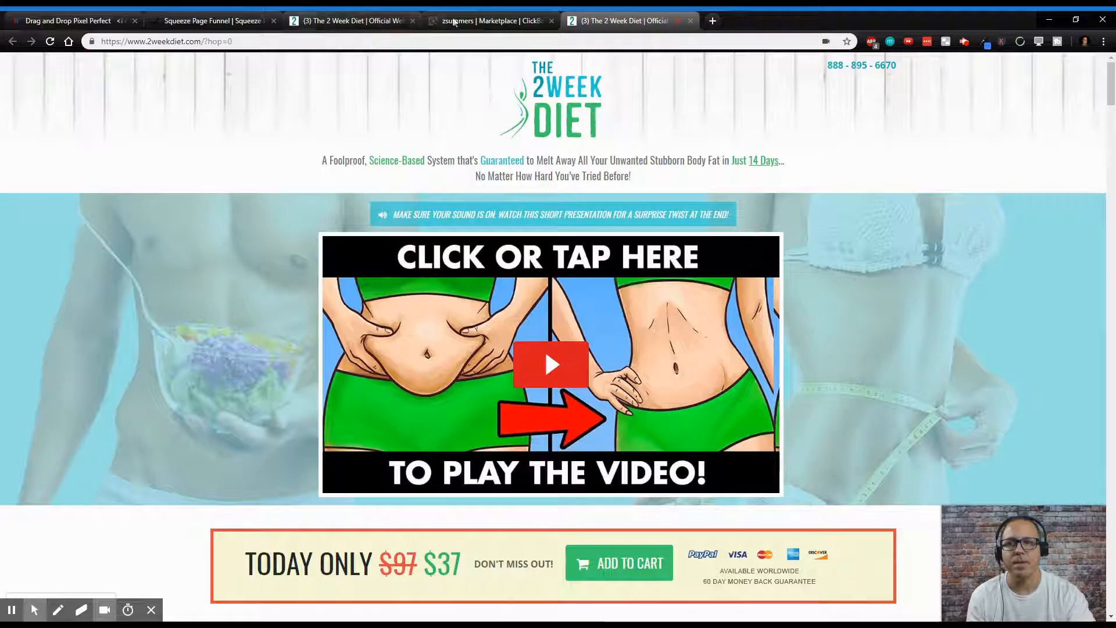
click(73, 21)
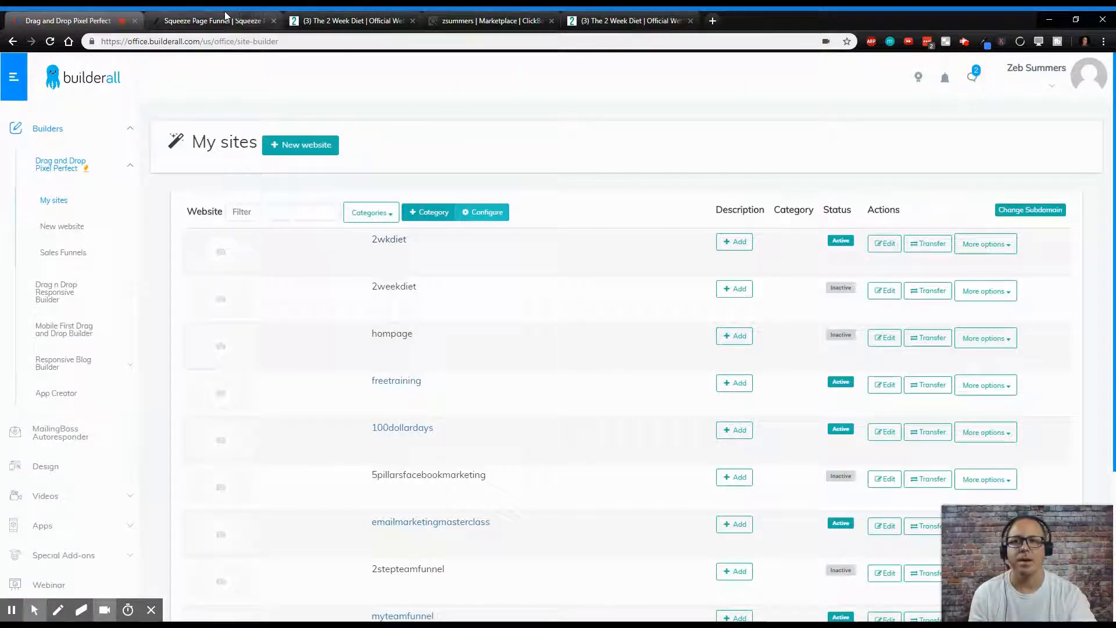
click(209, 21)
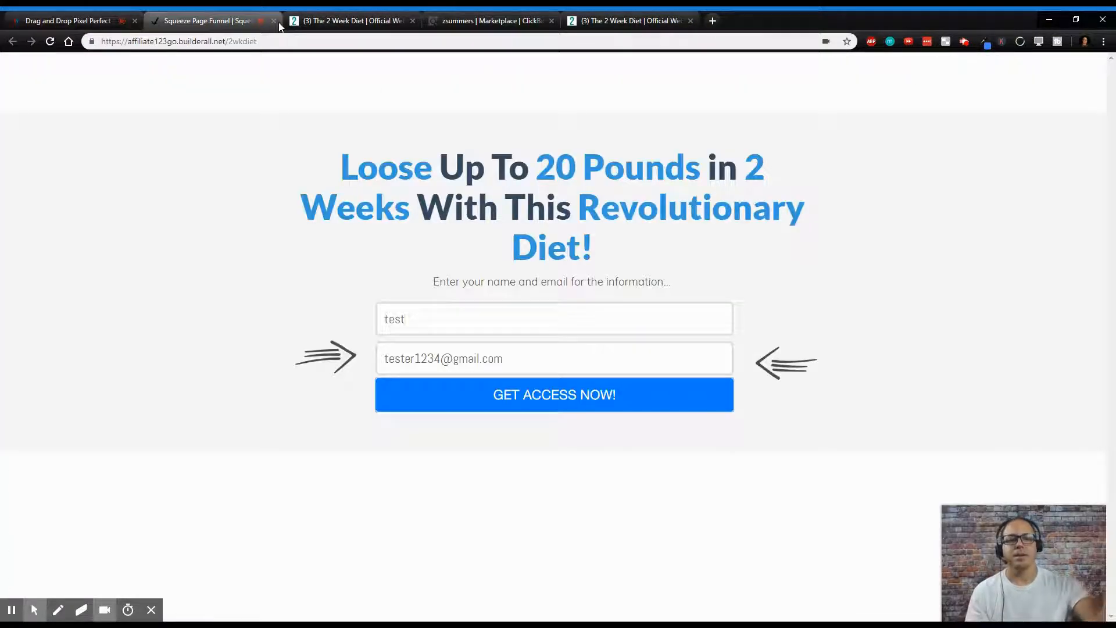